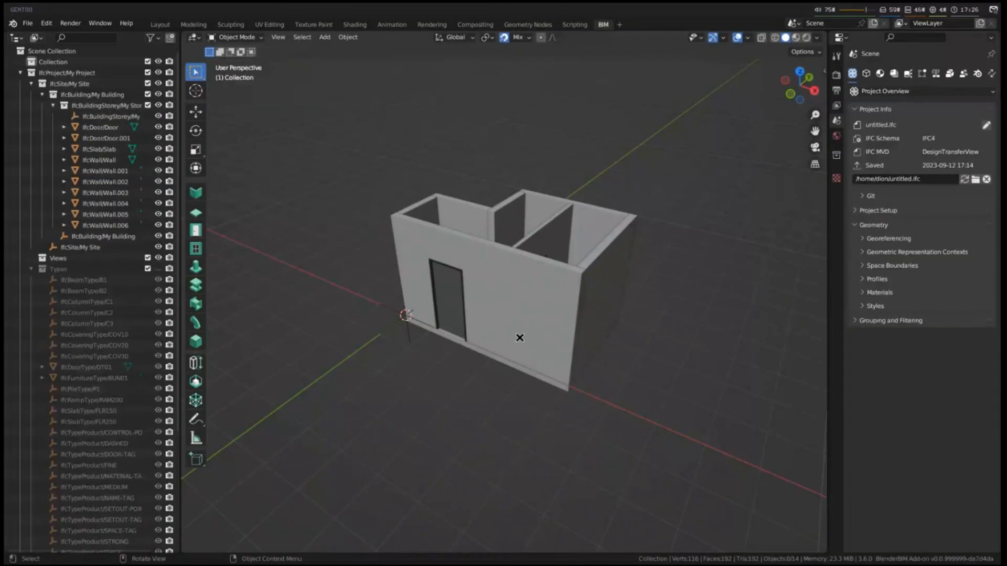
scroll(519, 337, "up", 3)
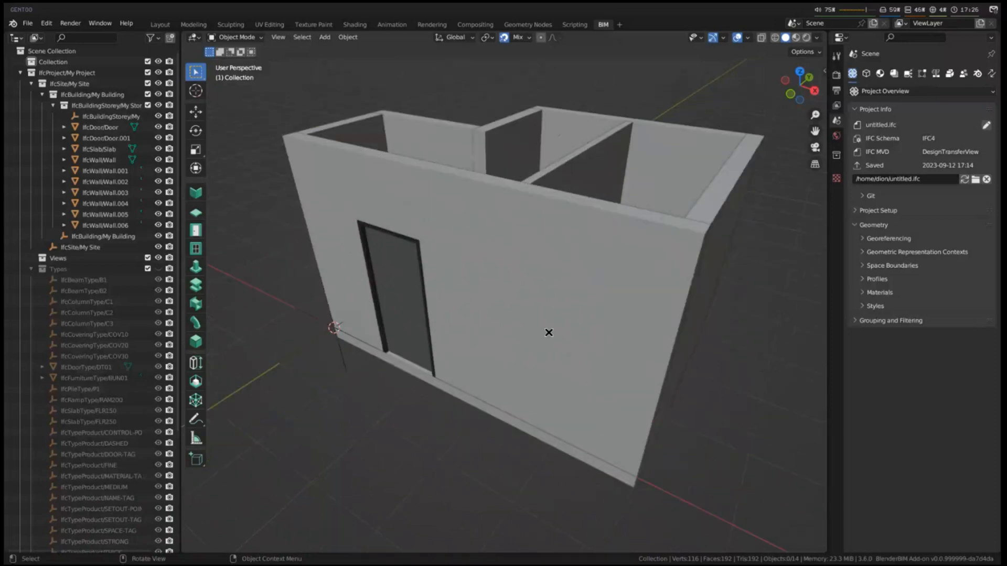
scroll(598, 338, "up", 1)
scroll(645, 343, "up", 1)
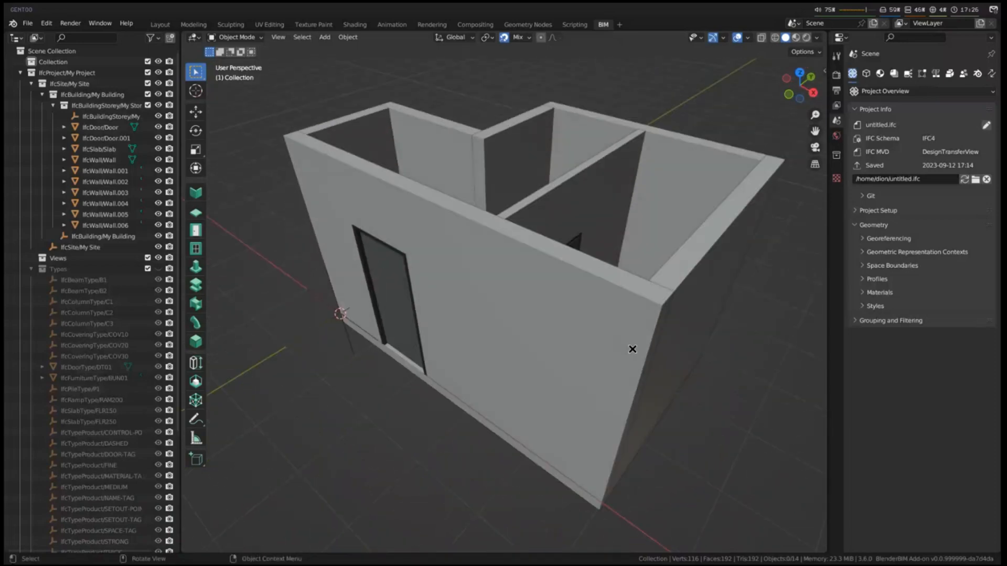
Step: Inspect several walls including Wall.006 in the viewport, then clear the selection
left_click(444, 197)
left_click(369, 137)
left_click(523, 130)
left_click(592, 163)
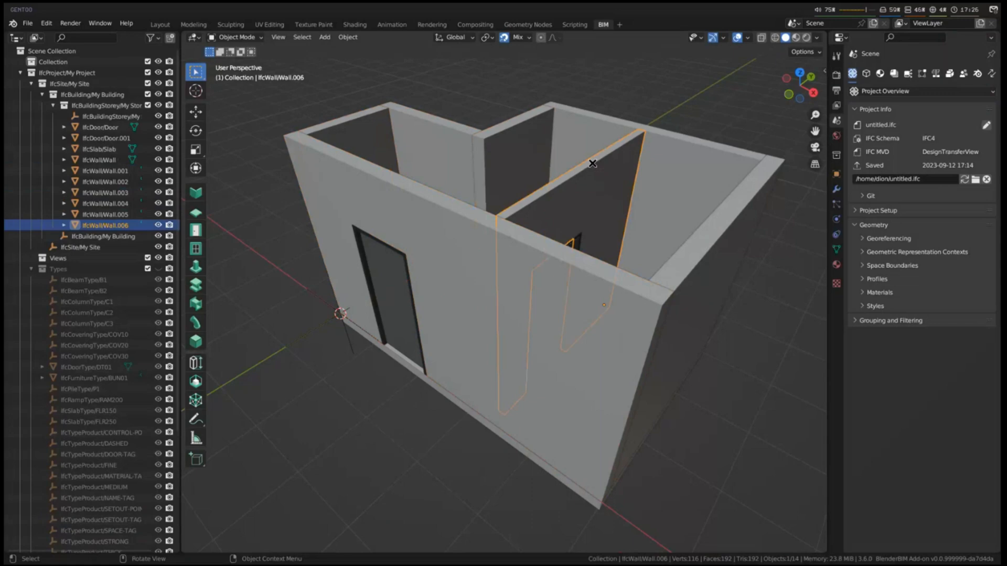
left_click(615, 129)
left_click(713, 263)
left_click(721, 457)
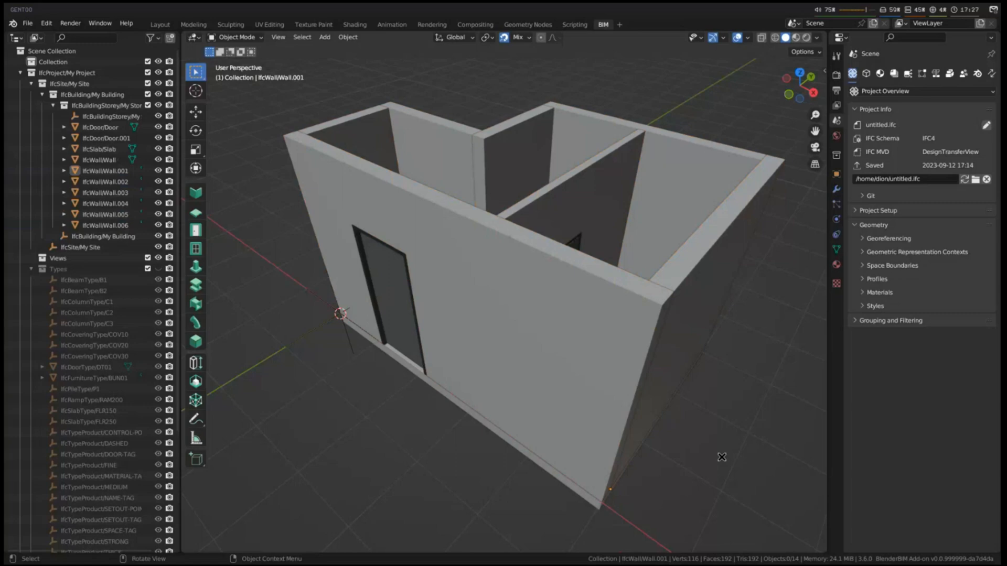
middle_click_drag(721, 456, 664, 395)
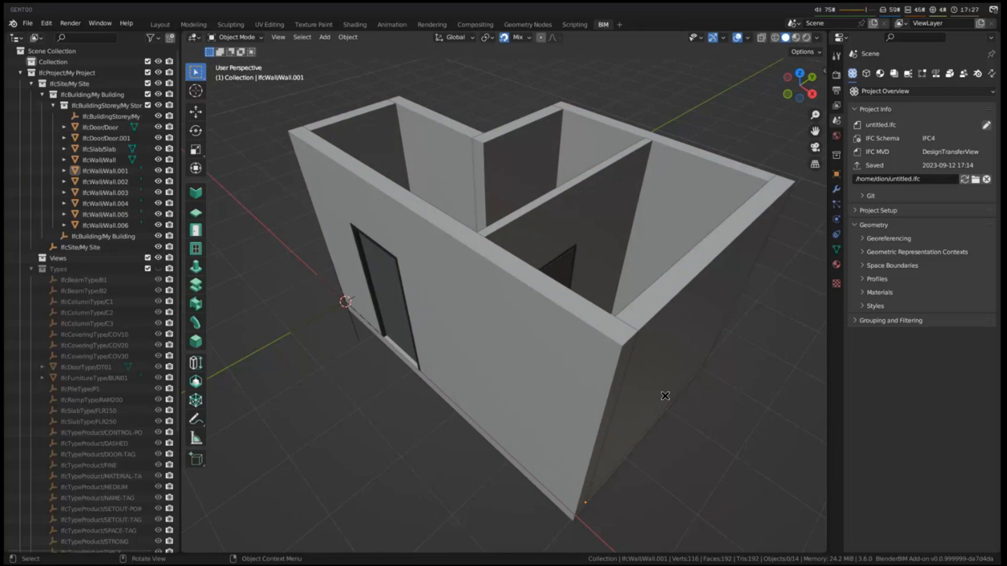
mouse_move(662, 396)
middle_mouse_down()
mouse_move(647, 389)
mouse_move(645, 412)
middle_mouse_up()
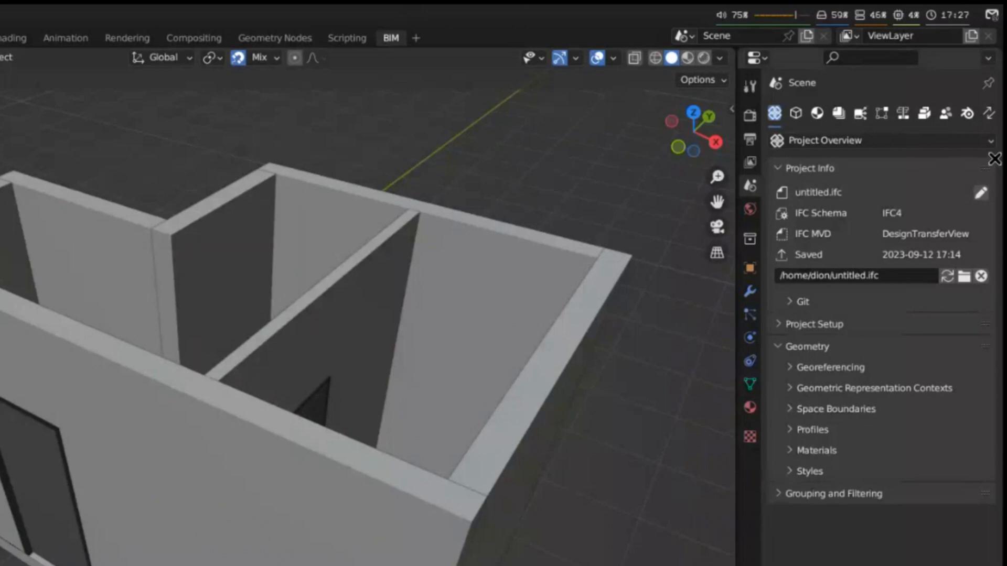
Step: In Quality and Coordination, expand Spreadsheet Import/Export, enable Load from Memory and widen the panel
left_click(944, 113)
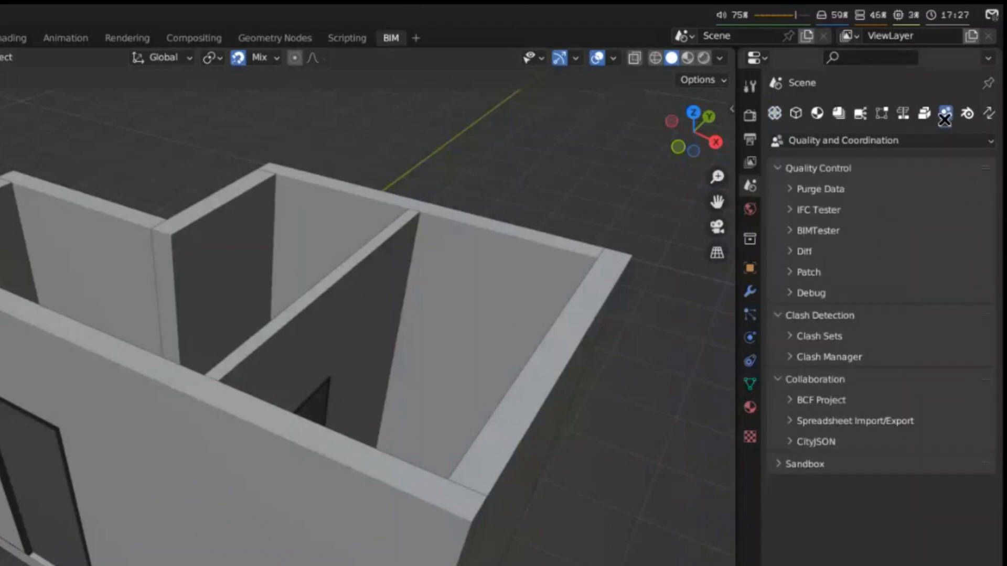
left_click(794, 419)
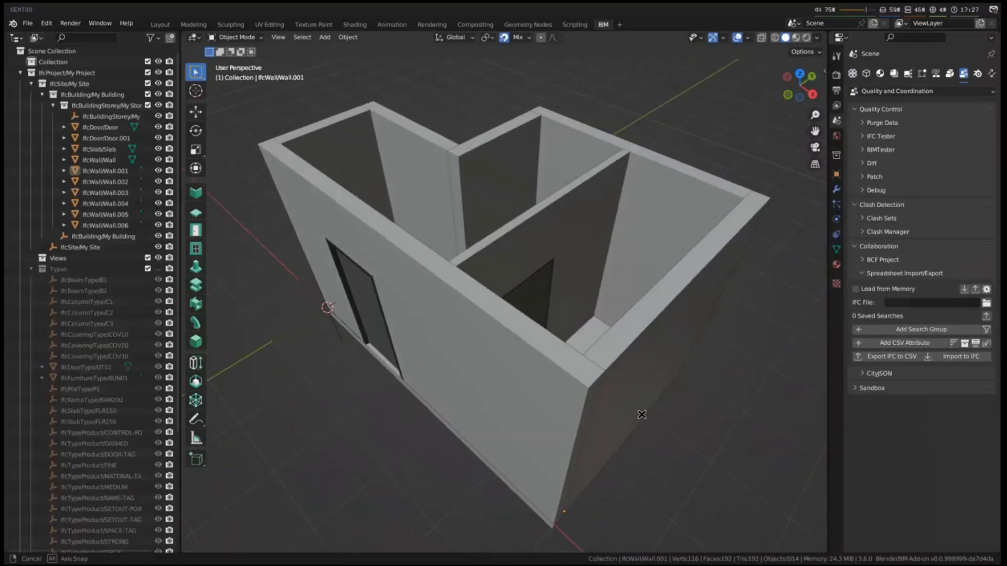
middle_click_drag(641, 414, 603, 385)
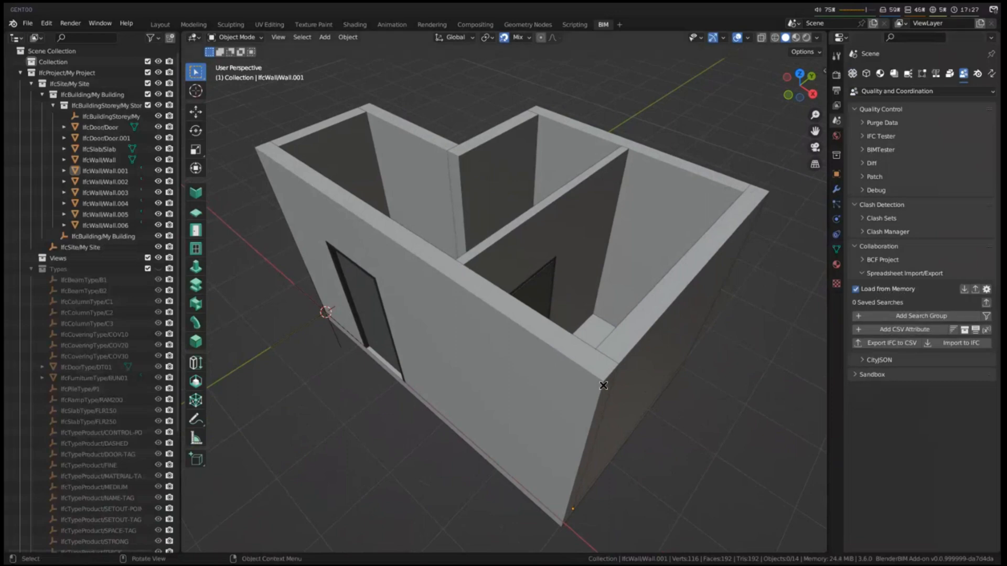
middle_click_drag(530, 362, 812, 368)
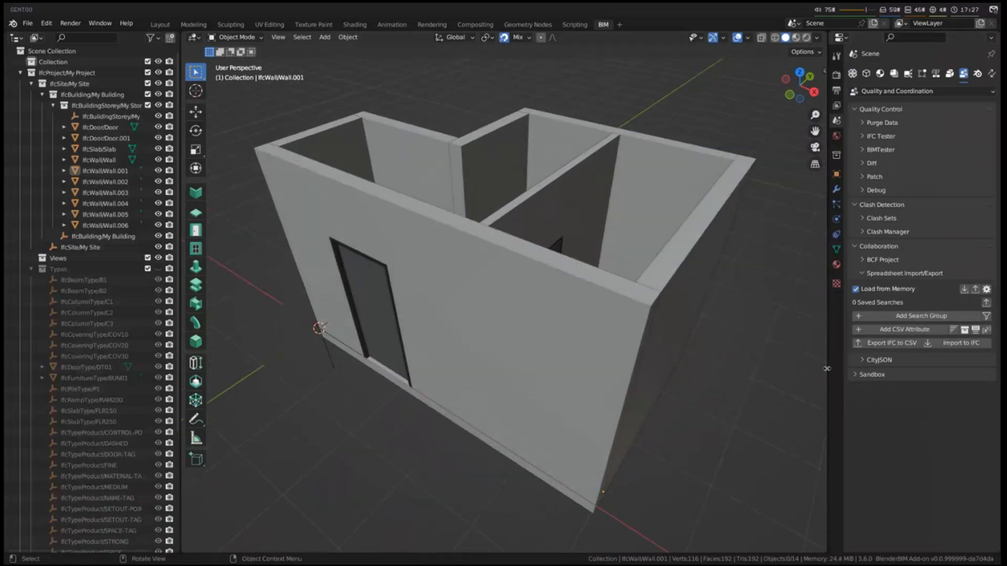
left_click_drag(827, 368, 659, 370)
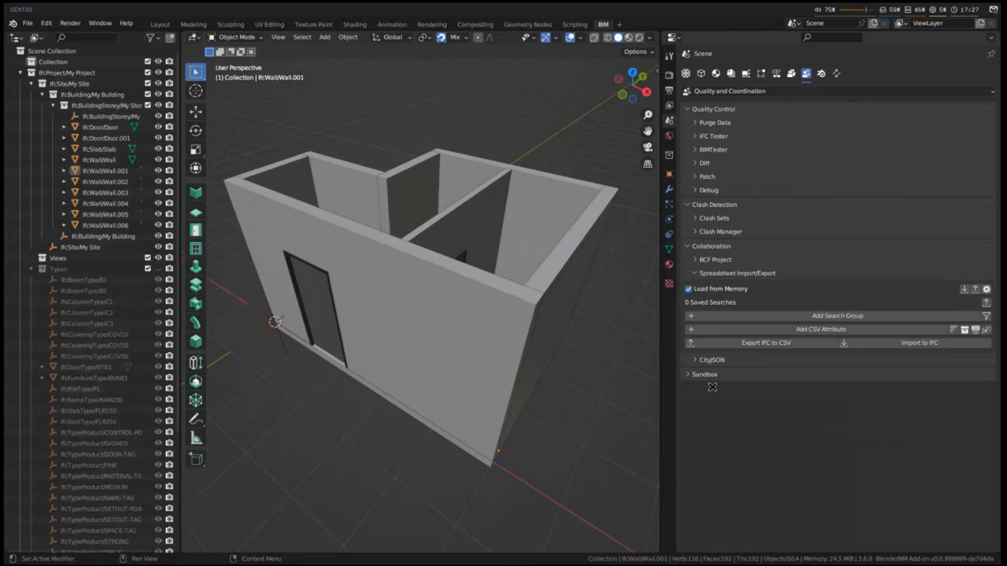
Step: Add a search group with a Class filter set to IfcTypeProduct
left_click(830, 316)
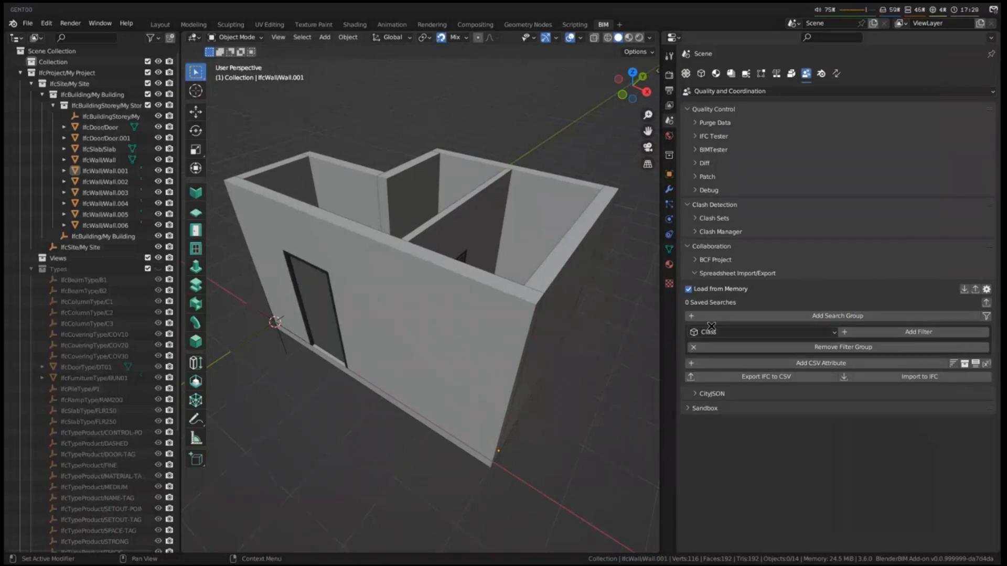
left_click(897, 332)
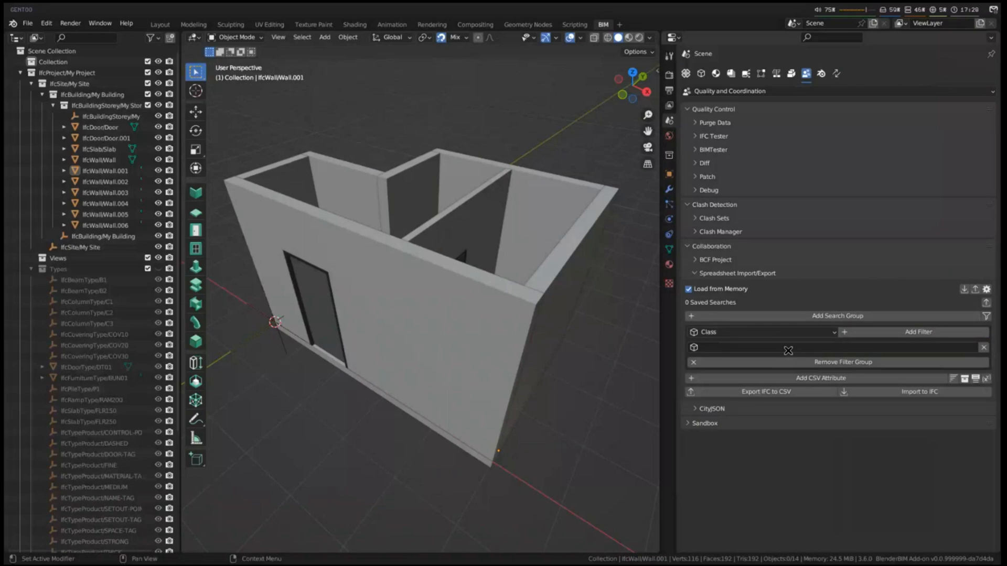
left_click(787, 349)
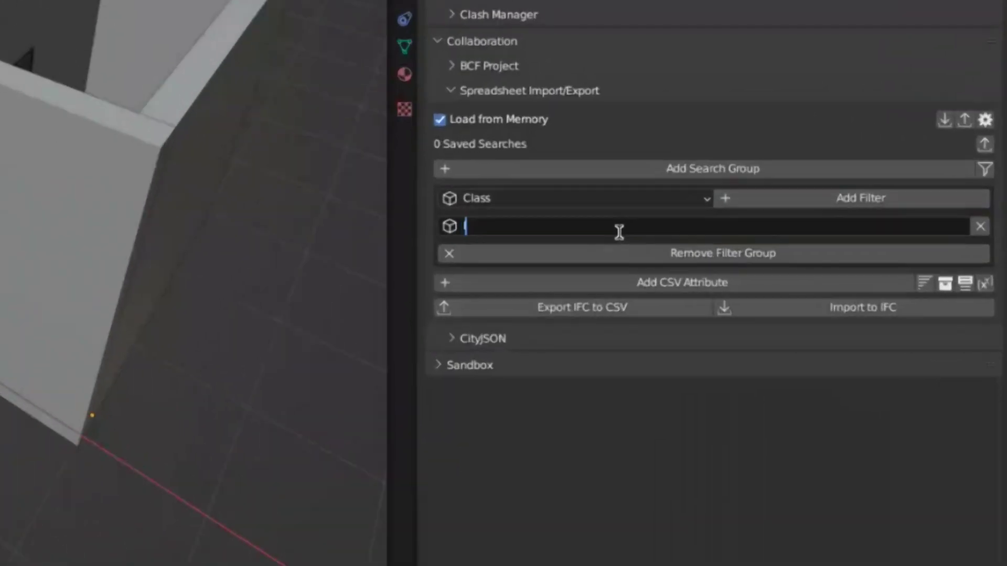
type("IfcTypePro")
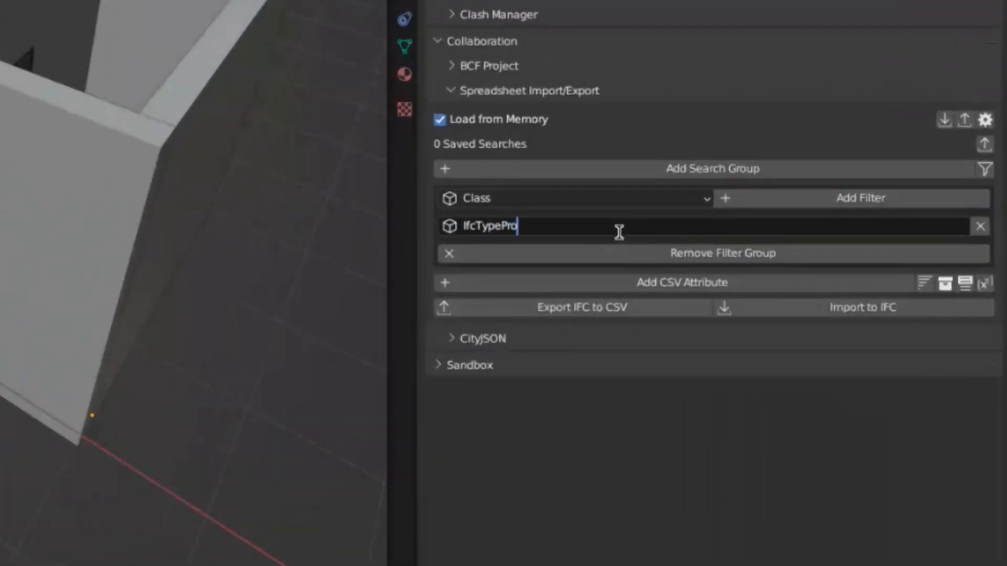
type("duct")
key("Return")
scroll(79, 283, "down", 1)
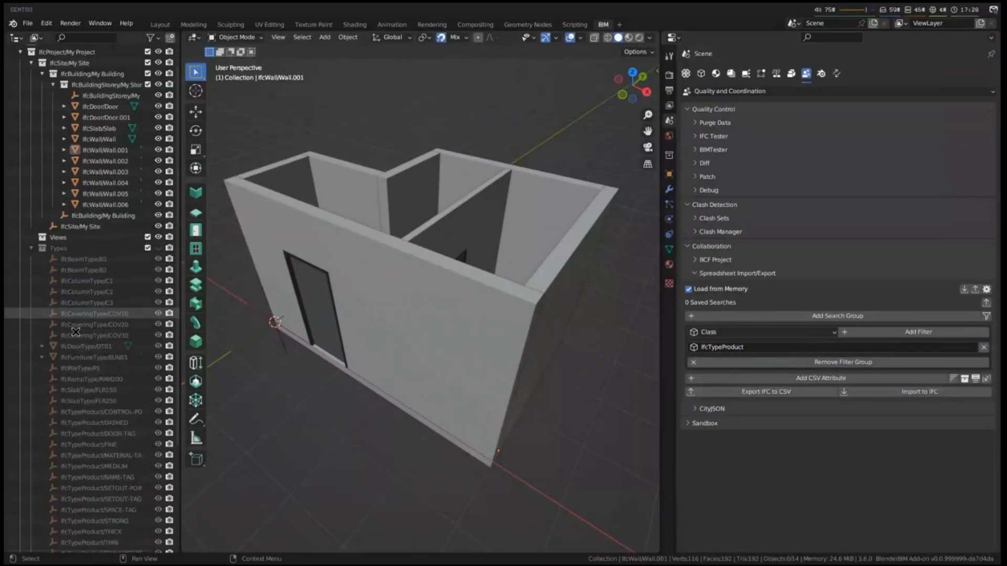
scroll(79, 154, "down", 5)
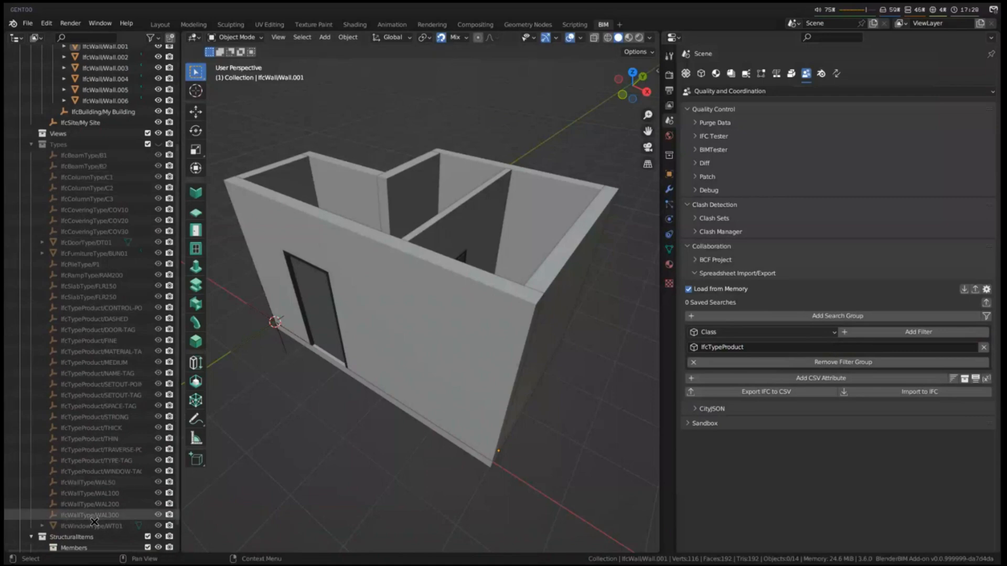
scroll(130, 471, "up", 2)
scroll(132, 471, "up", 1)
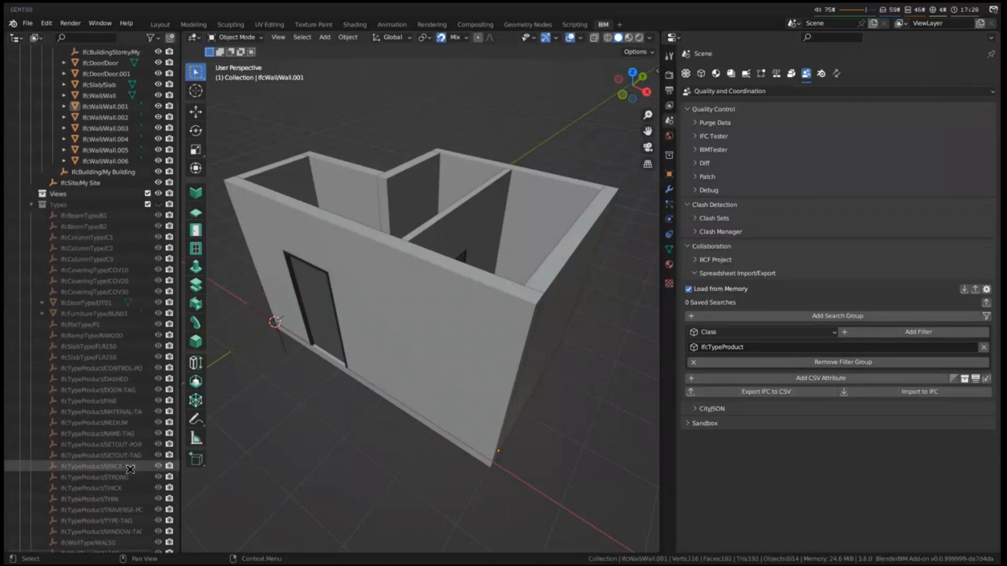
Step: Add two CSV attribute columns, the second set to Name with an empty header
left_click(771, 379)
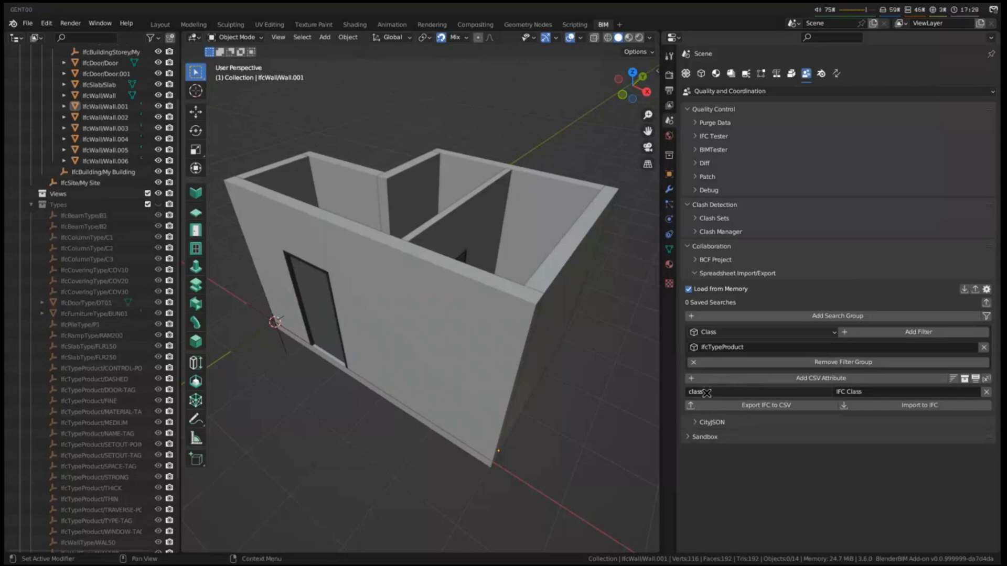
left_click(844, 378)
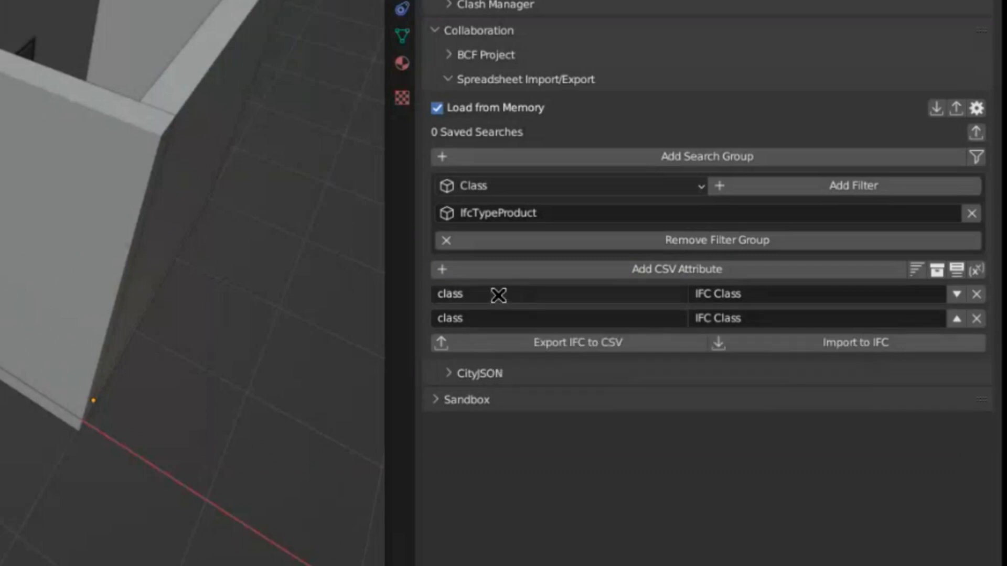
left_click(525, 318)
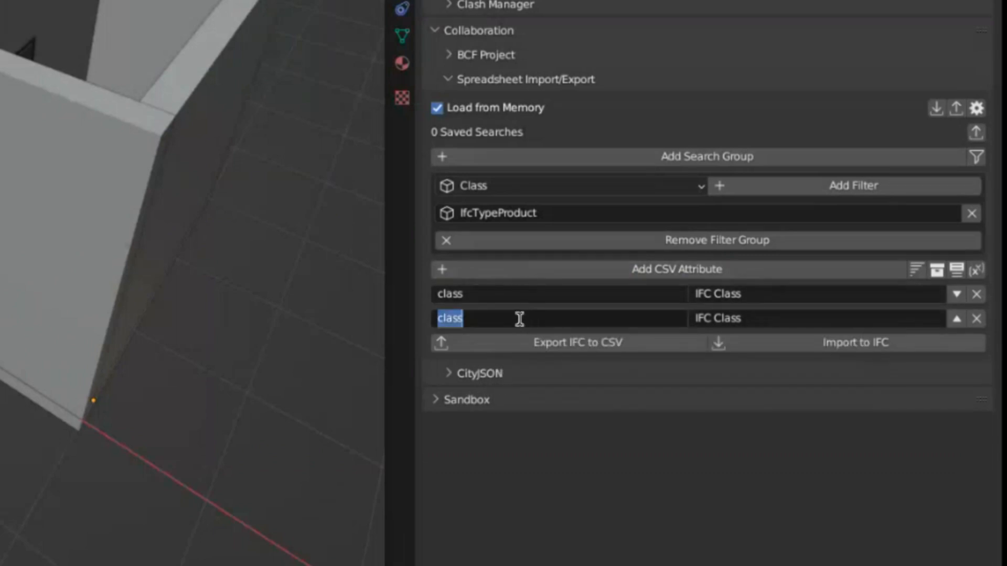
type("Name")
key("Return")
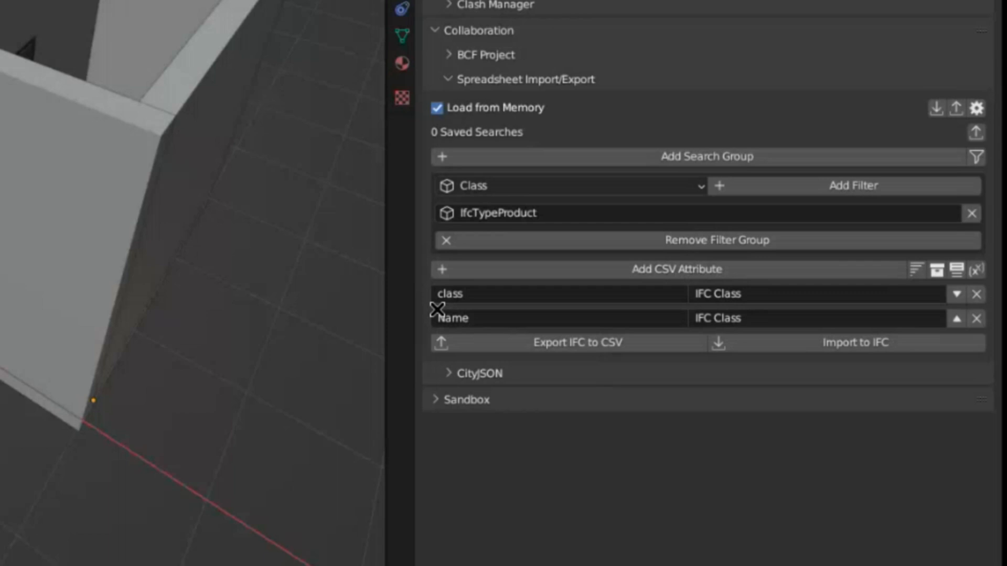
left_click(769, 321)
key("BackSpace")
key("Return")
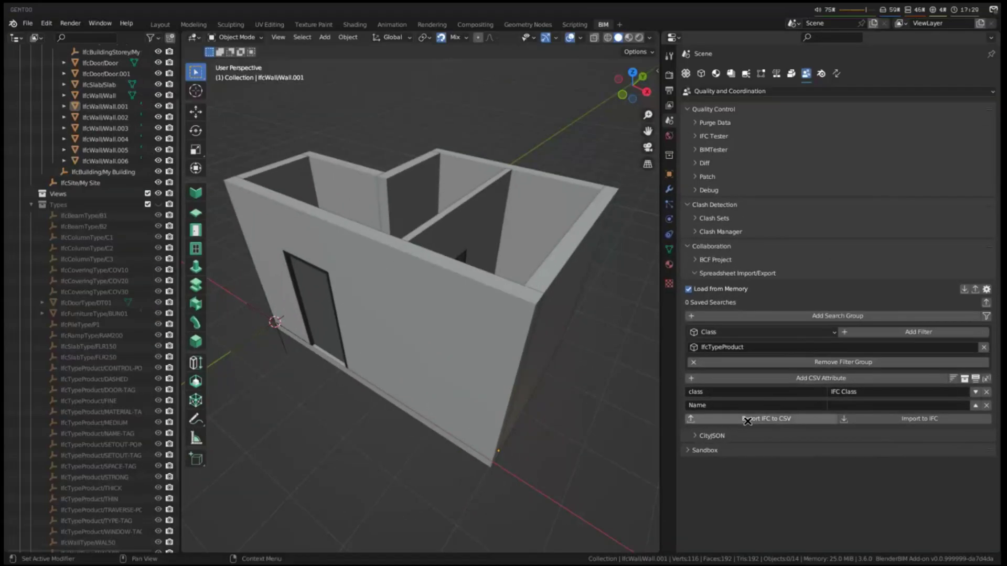
Step: Export the IFC data to CSV and switch to the spreadsheet to reload it
left_click(747, 420)
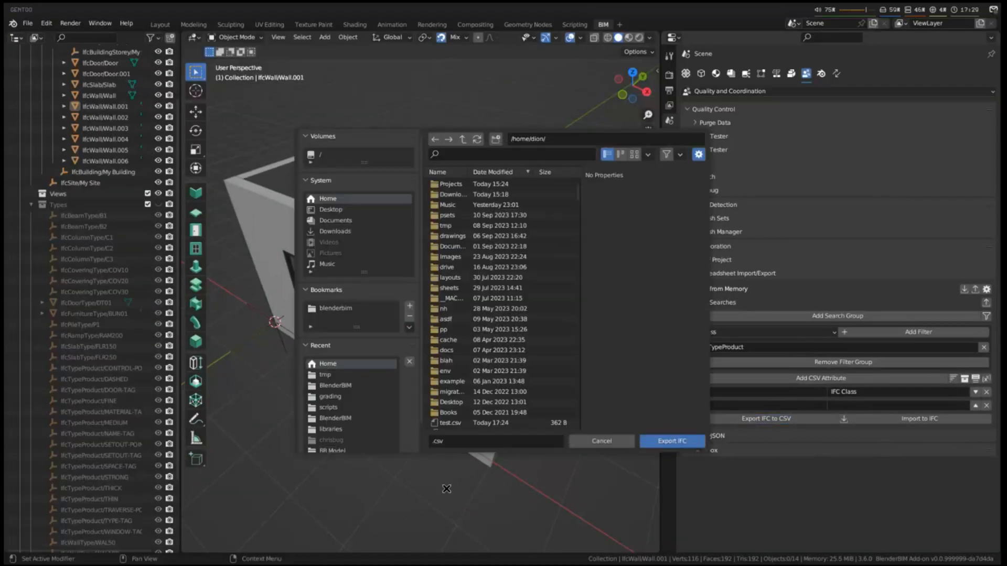
left_click(679, 439)
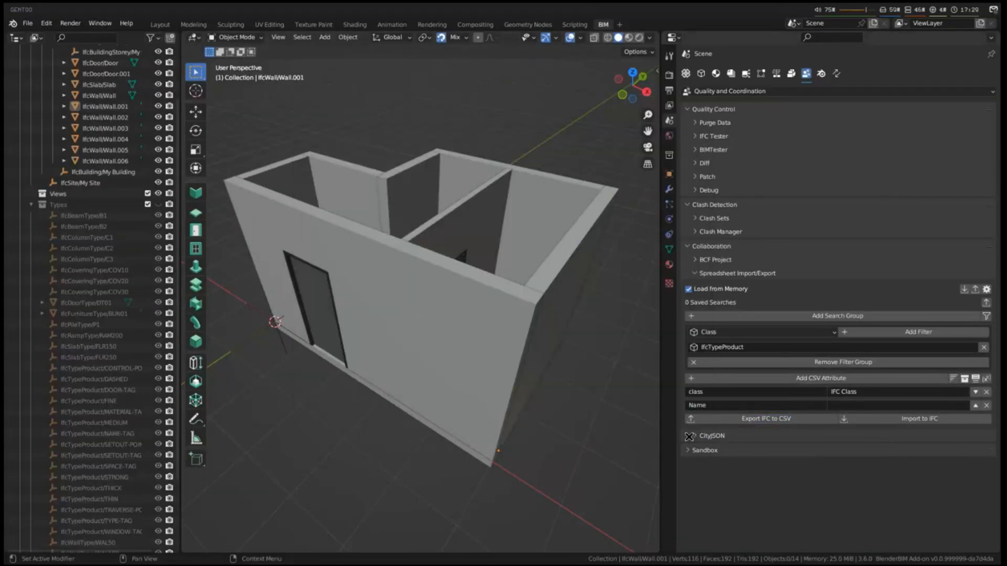
key("super+3")
left_click(12, 22)
Step: Reload the CSV in Calc and select the 35 rows of GlobalId, IFC Class and Name in columns A–C
left_click(56, 124)
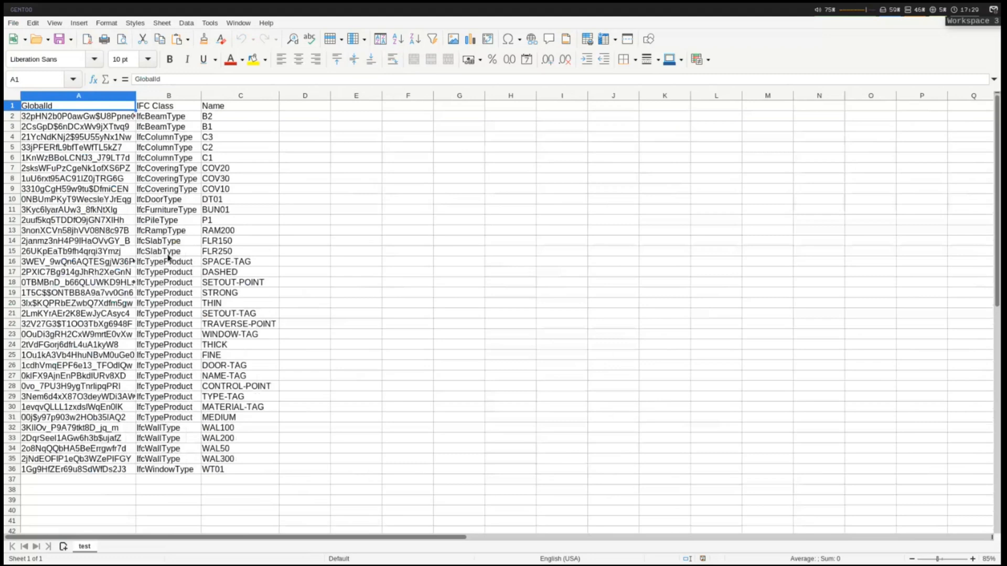
left_click(496, 281)
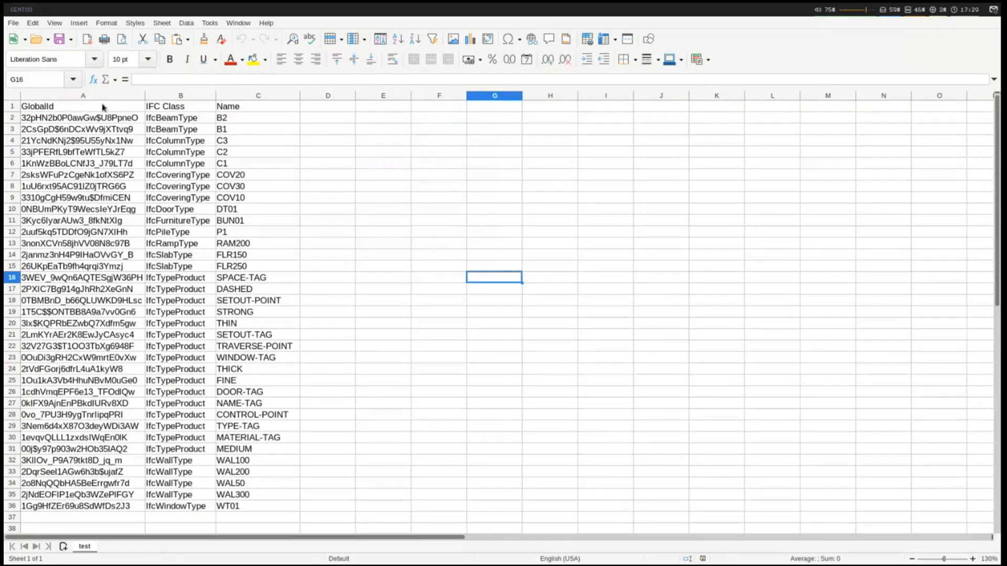
left_click(103, 96)
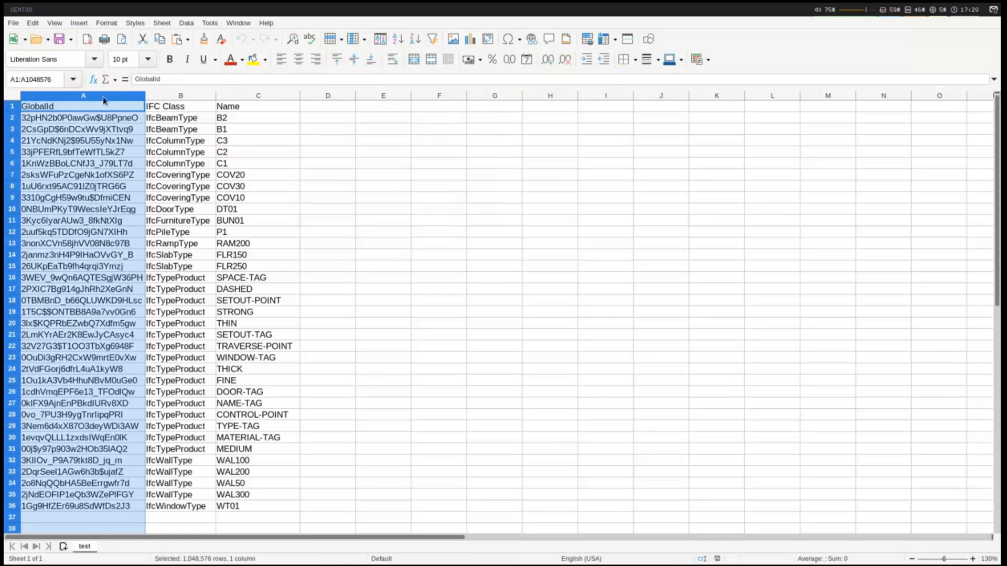
mouse_move(115, 118)
left_mouse_down()
mouse_move(110, 507)
mouse_move(253, 514)
left_mouse_up()
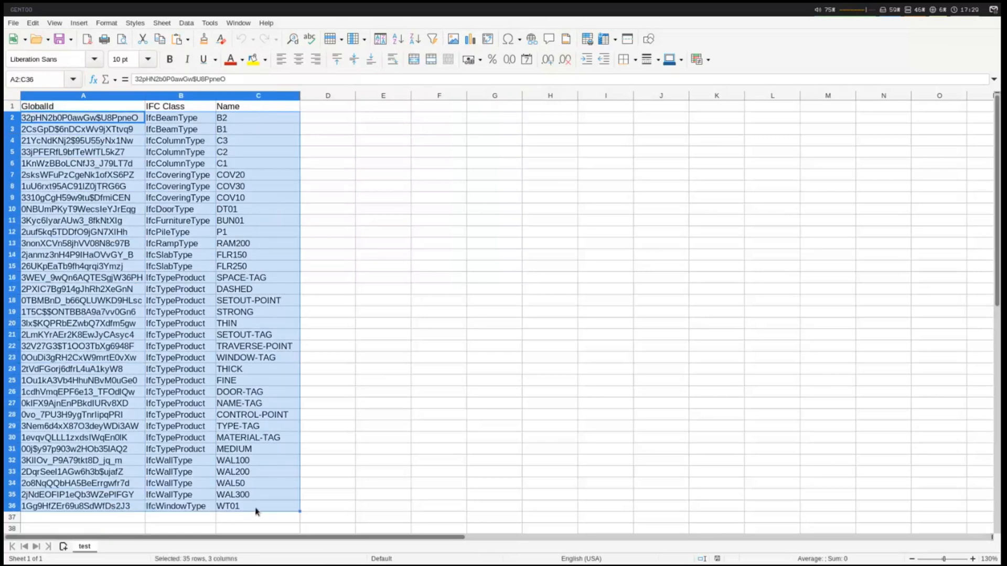
key("super+4")
scroll(100, 311, "down", 4)
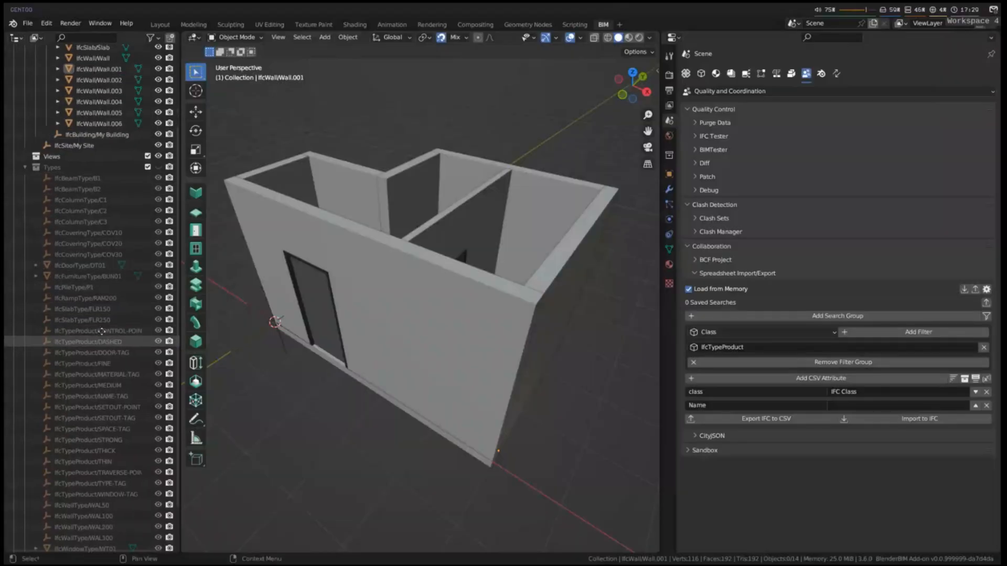
scroll(101, 311, "right", 1)
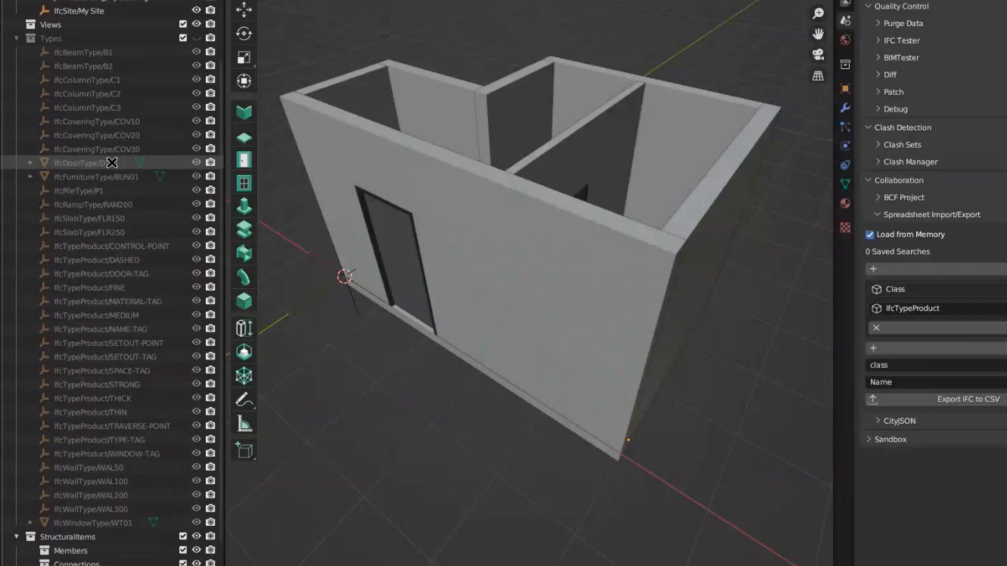
Step: Show IfcBeamType/B1's Object Information and compare its GlobalId with cell A3 in Calc
left_click(87, 52)
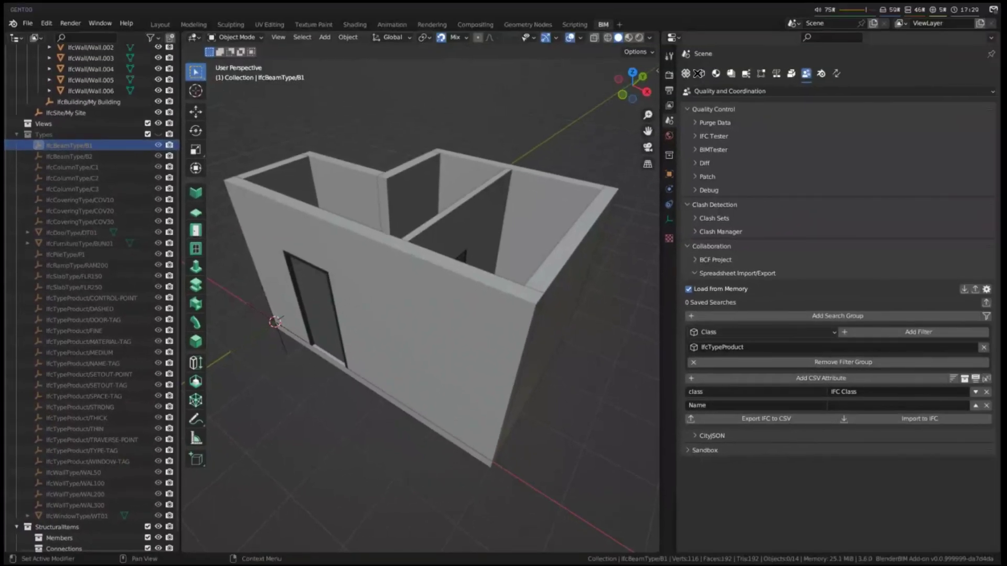
left_click(699, 74)
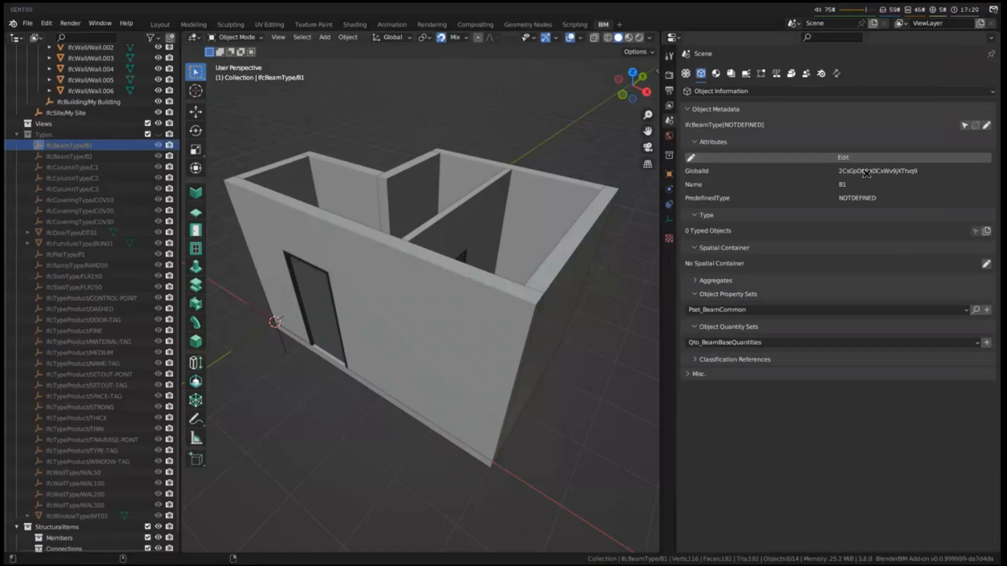
key("super+3")
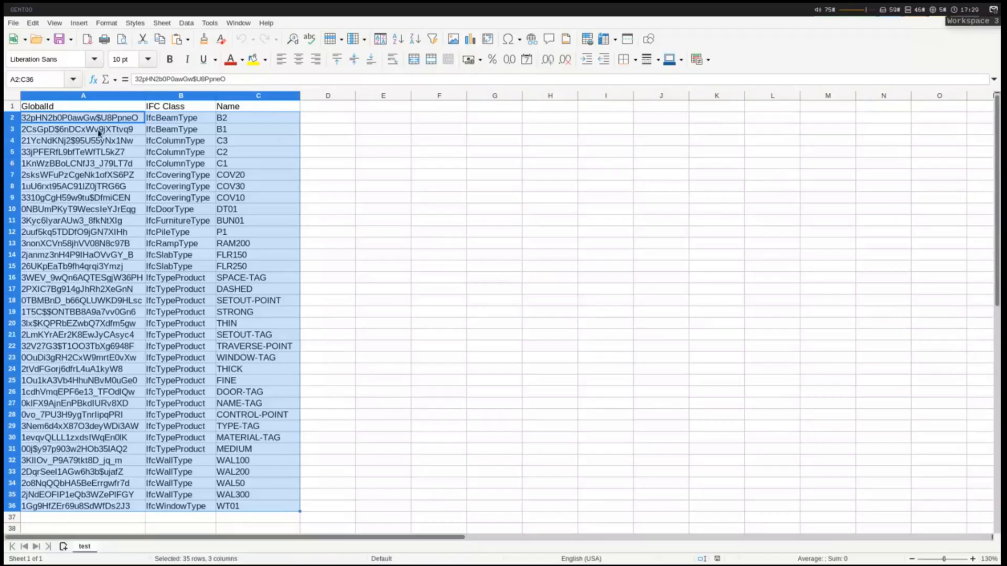
left_click(100, 131)
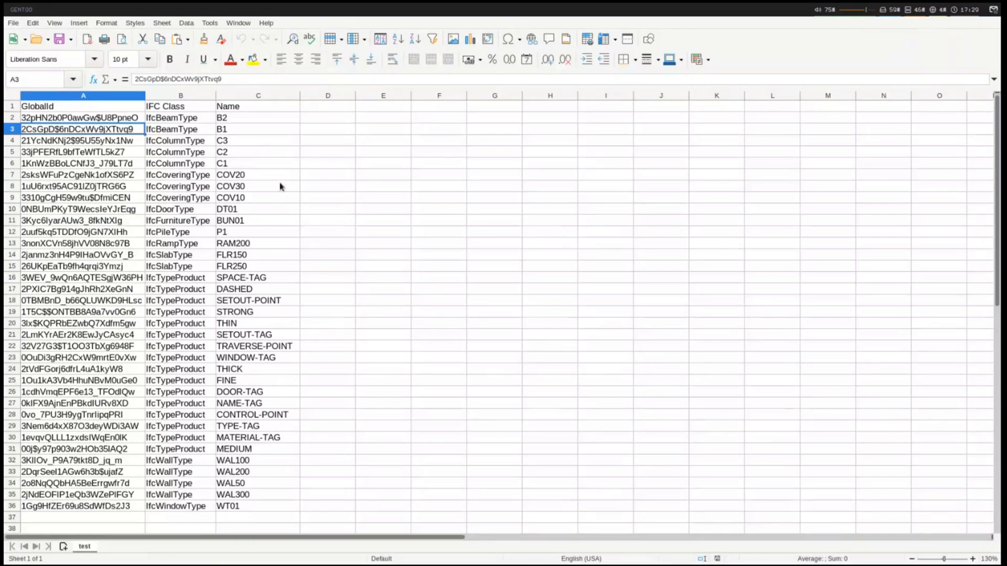
key("super+4")
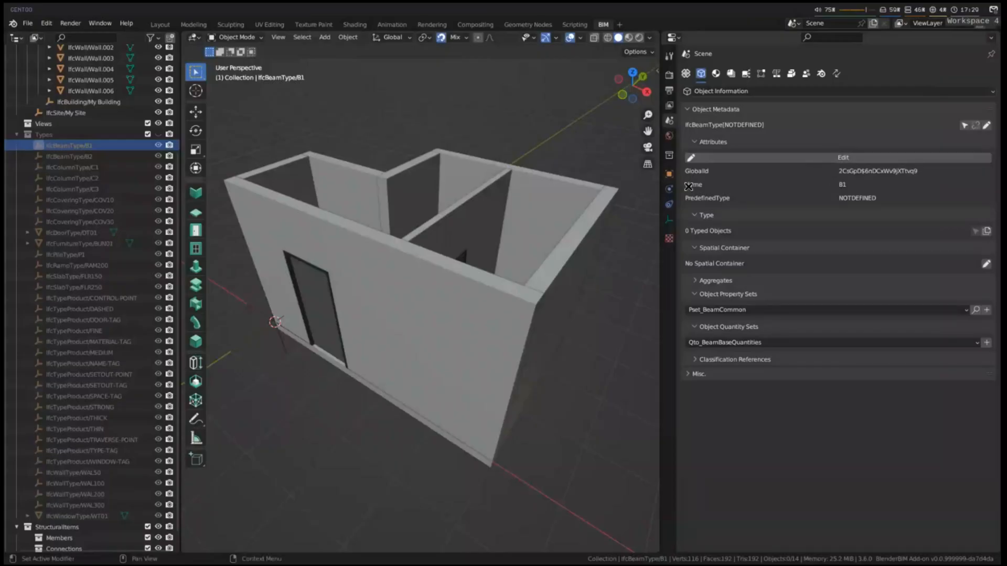
Step: Check B1's name and class in cells C3 and B3 against the Blender metadata
key("super+3")
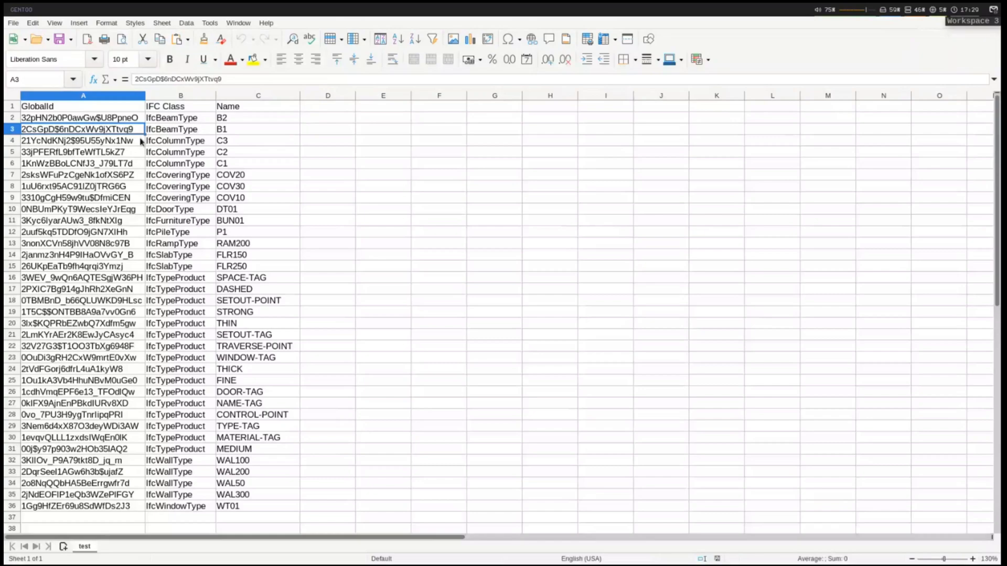
left_click(231, 131)
left_click(171, 132)
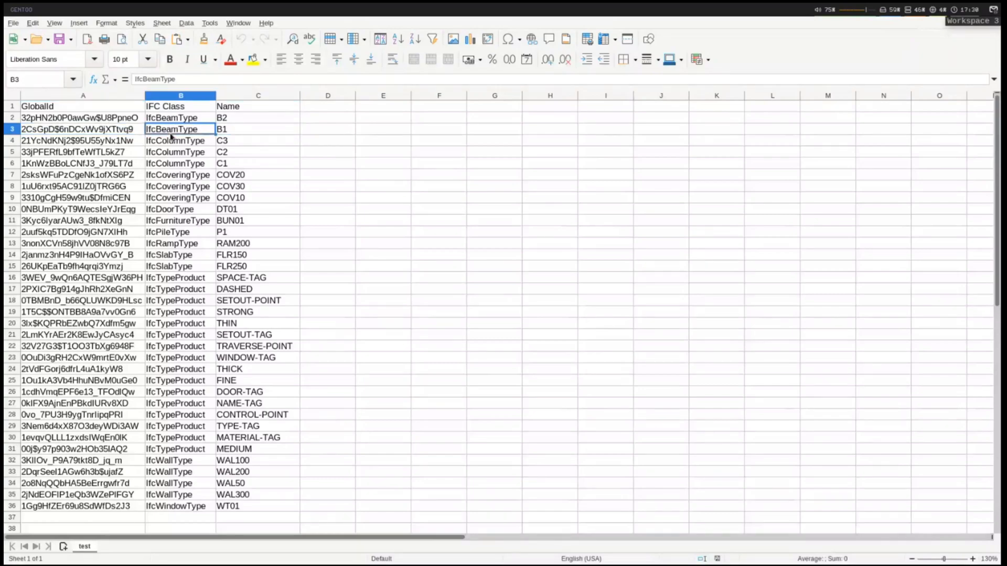
key("super+4")
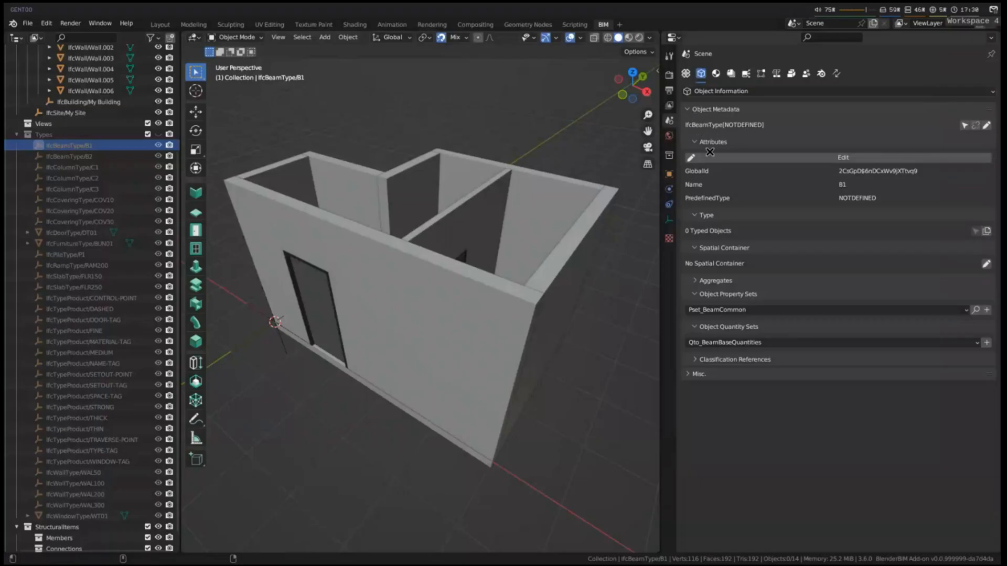
key("super+3")
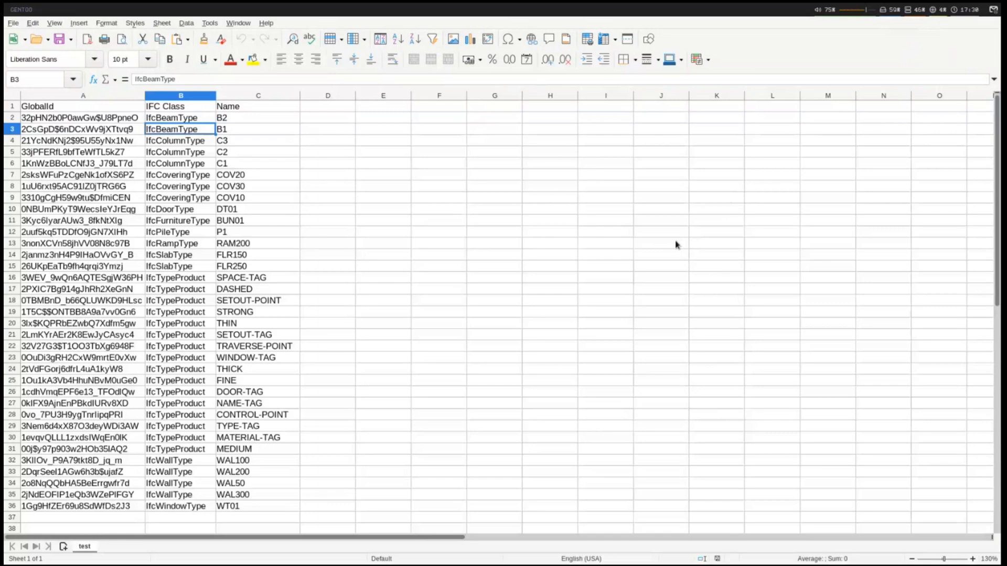
key("super+4")
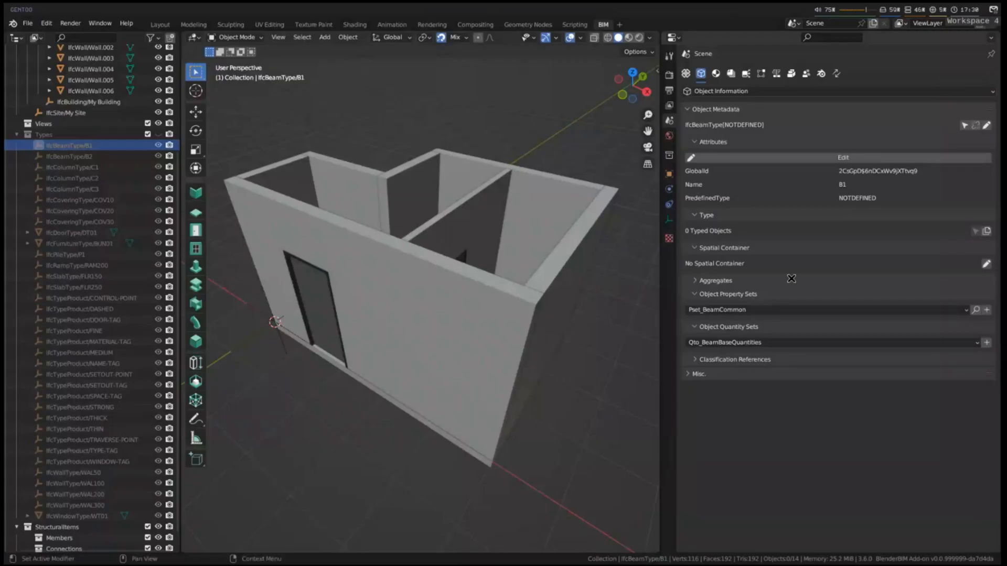
scroll(850, 369, "down", 7, "ctrl")
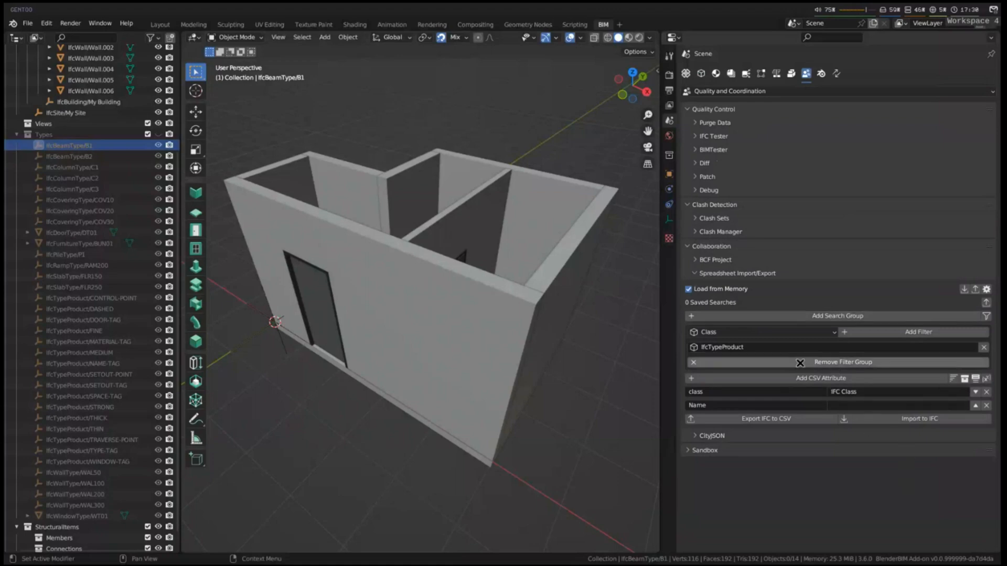
Step: Change the Class filter to IfcWallType and export the wall types to CSV
left_click(788, 333)
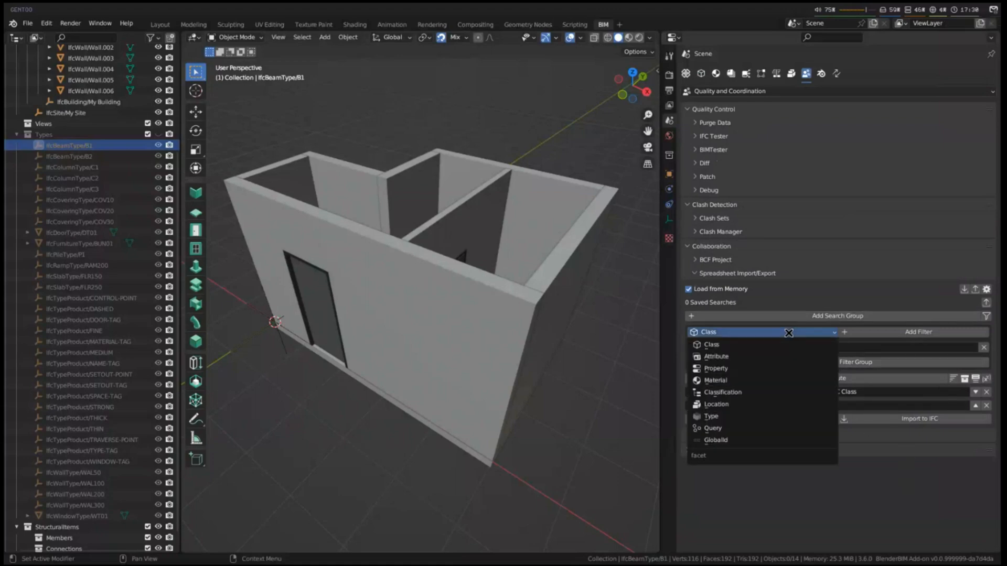
left_click(788, 333)
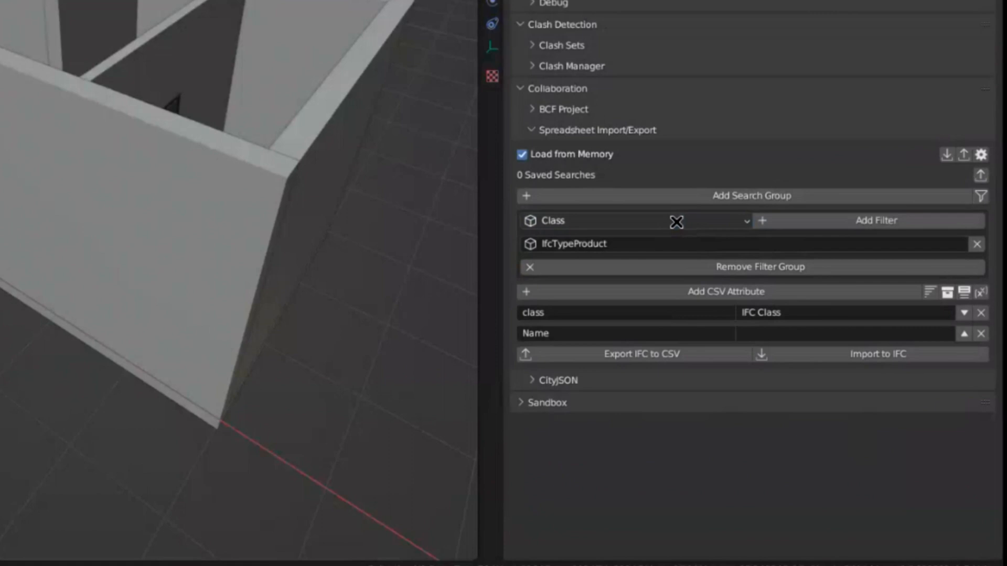
left_click(782, 351)
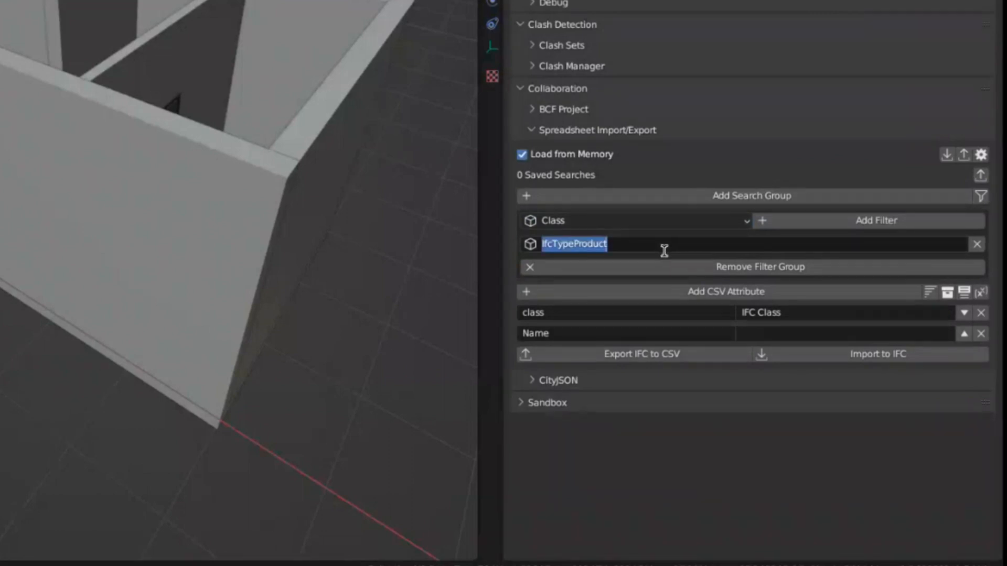
type("IfcWallType")
key("Return")
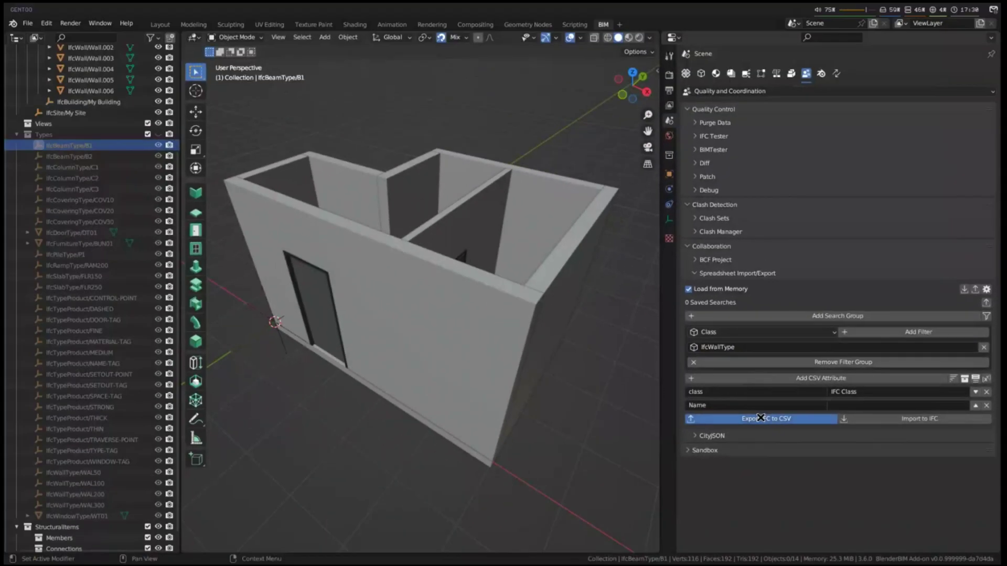
left_click(767, 419)
key("Return")
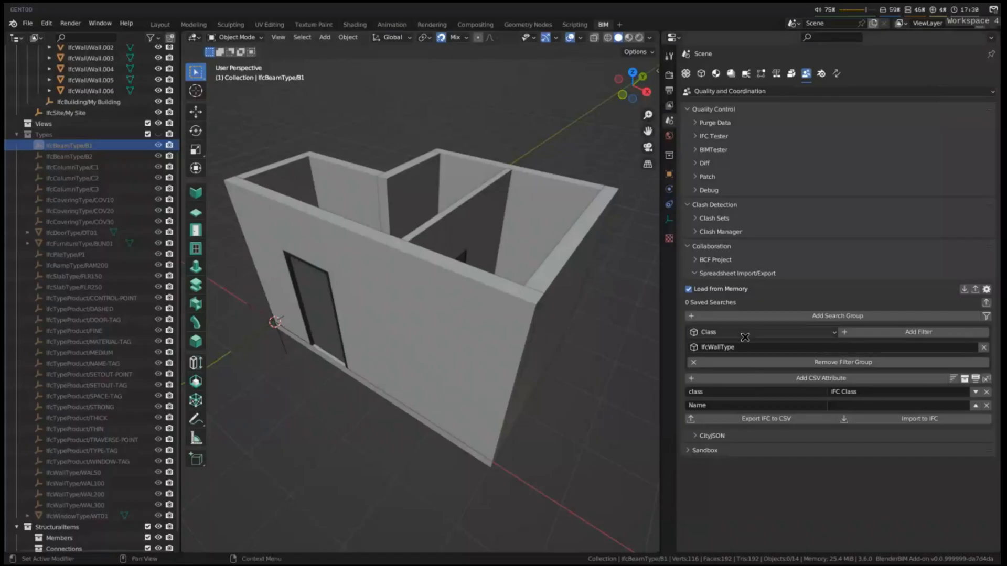
Step: Add an Attribute filter Name = WAL100 and export the result as test.csv
left_click(746, 335)
left_click(746, 356)
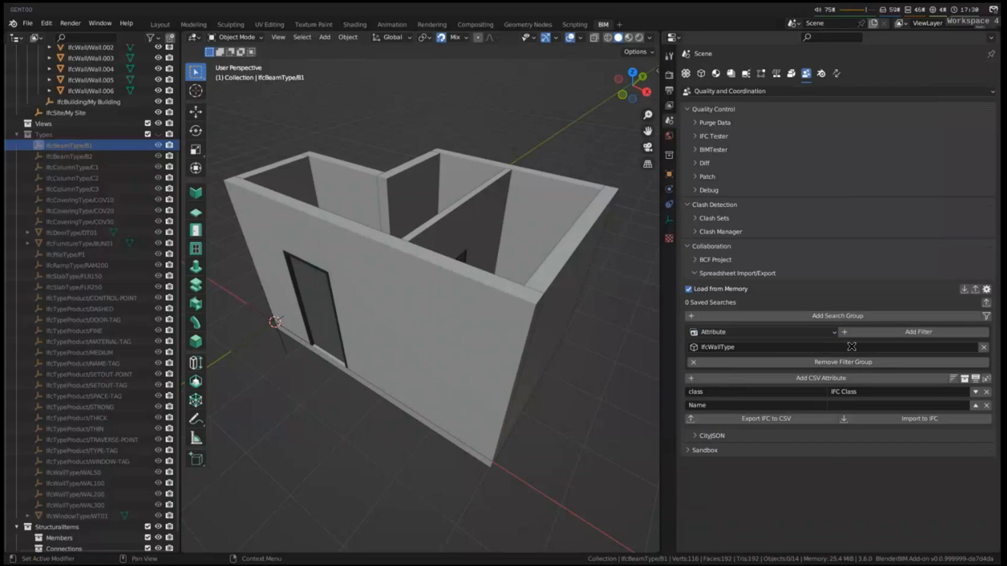
left_click(916, 334)
left_click(713, 361)
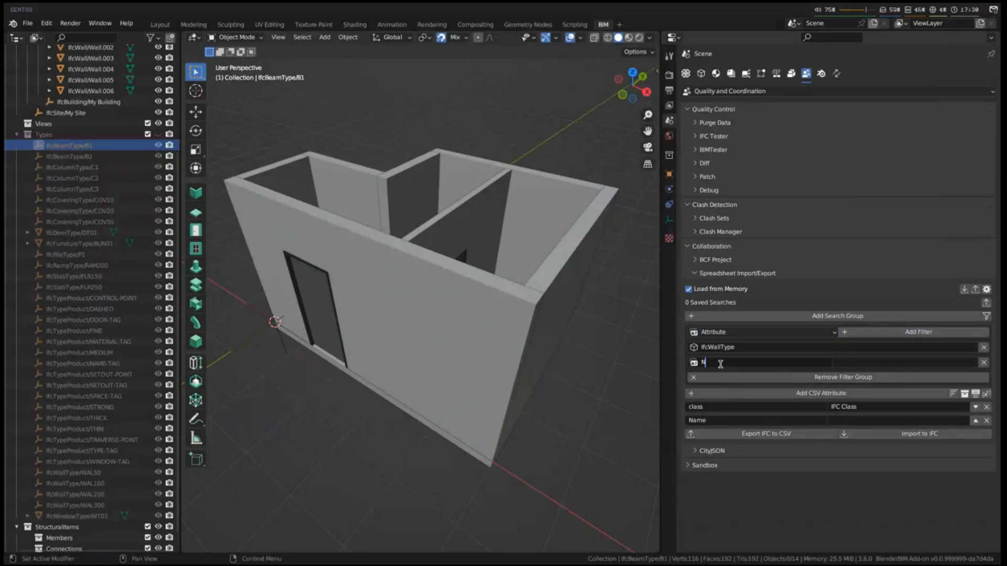
type("Name")
key("Tab")
type("WAL100")
key("Return")
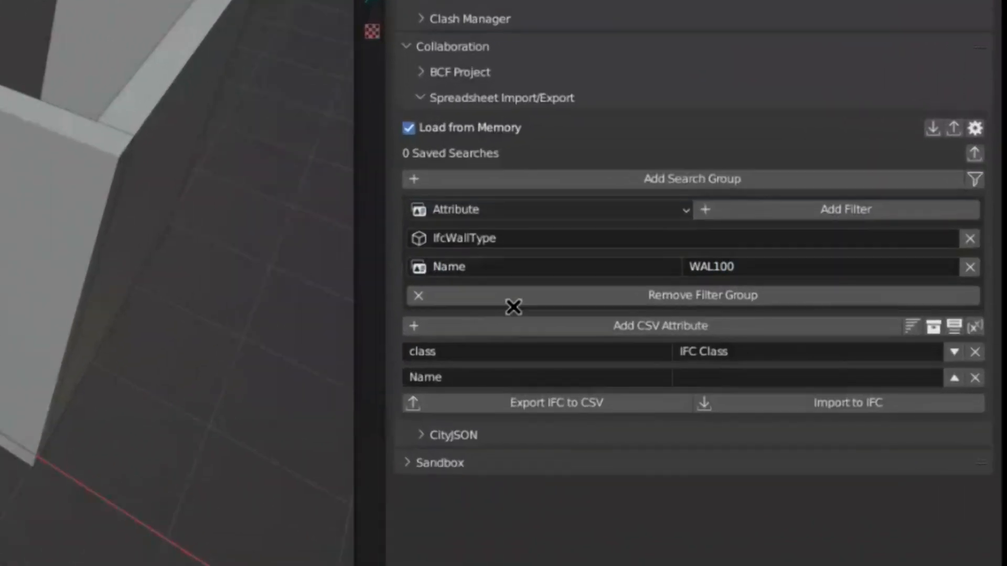
left_click(499, 405)
double_click(496, 423)
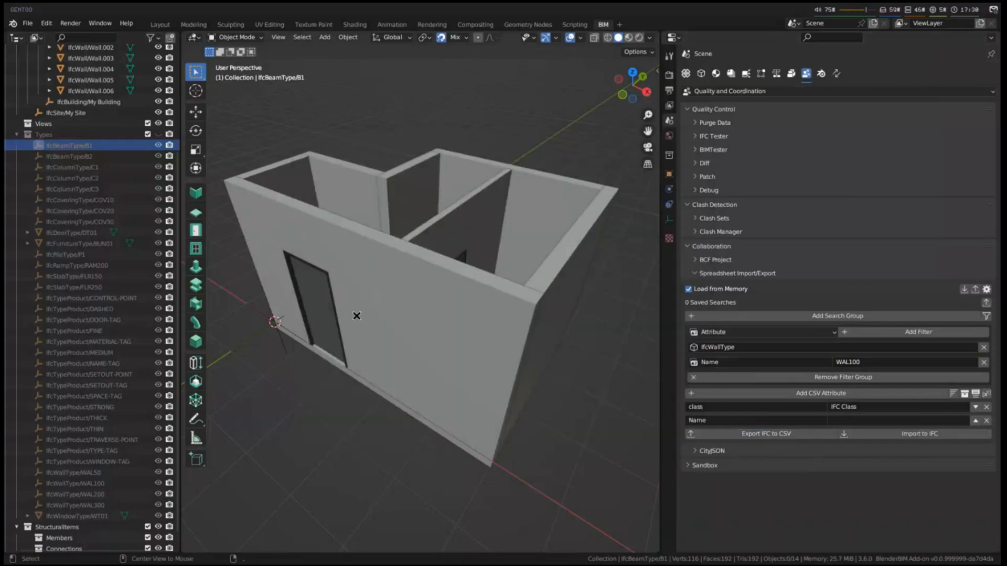
Step: Reload test.csv in Calc to show the single WAL100 row, then return to Blender
key("super+3")
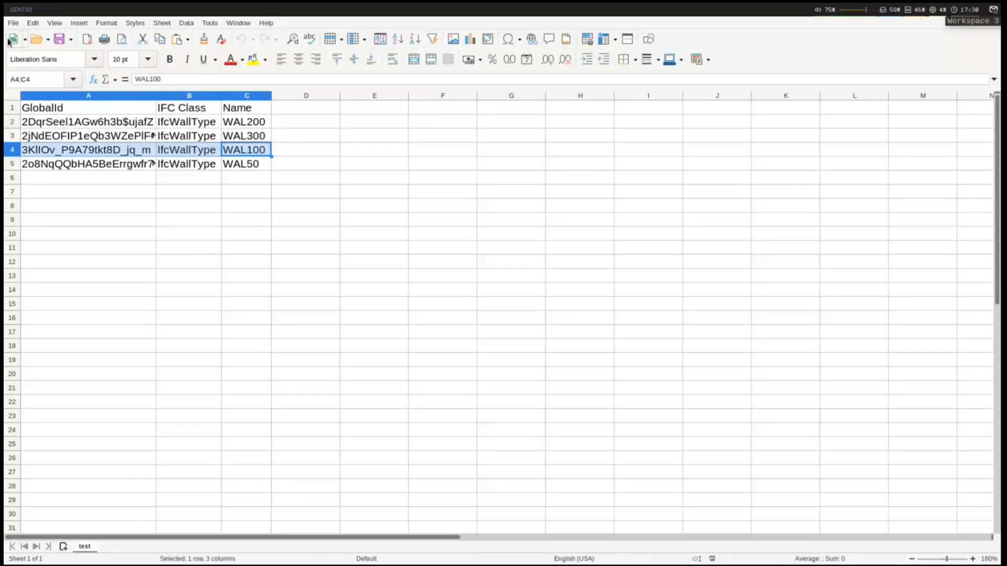
left_click(14, 23)
left_click(33, 131)
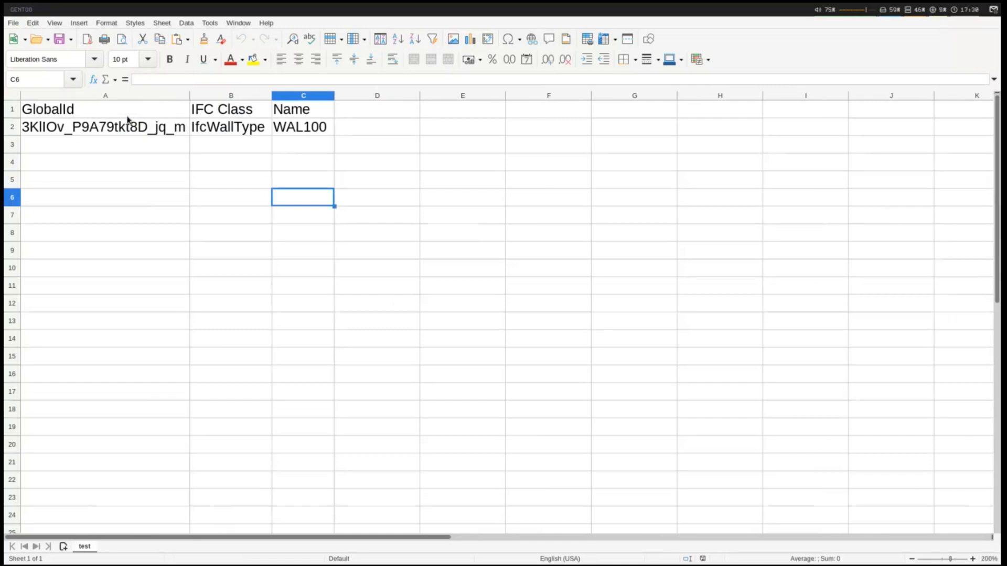
key("super+1")
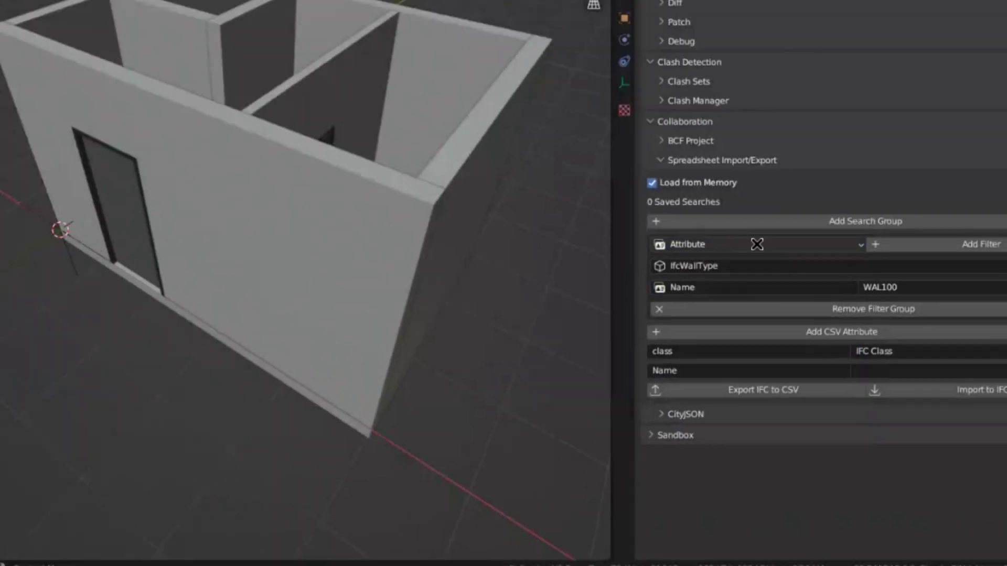
Step: Replace the Name filter with a Location filter My Storey, set Class to IfcWall, and export to CSV
left_click(759, 332)
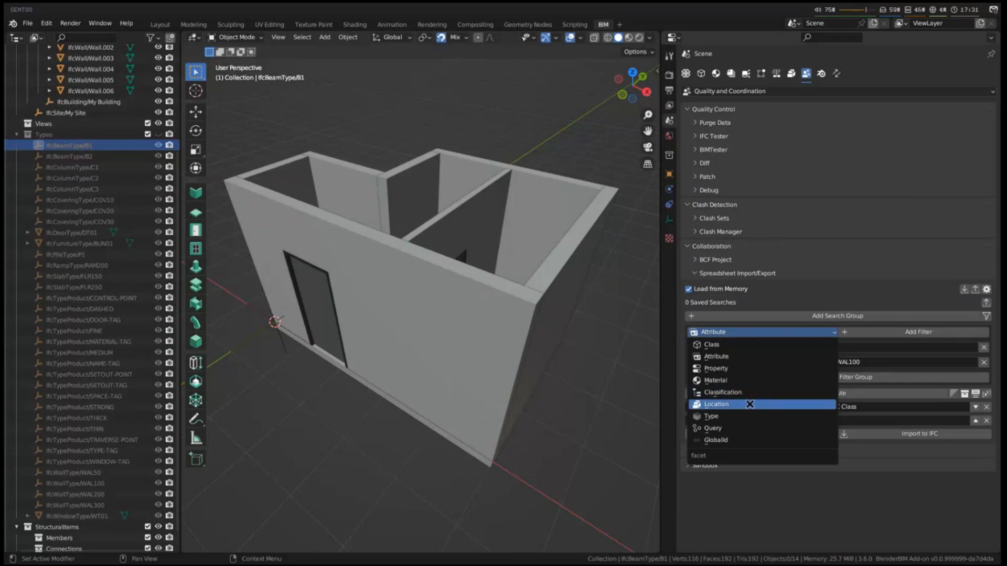
left_click(749, 404)
scroll(110, 211, "up", 5)
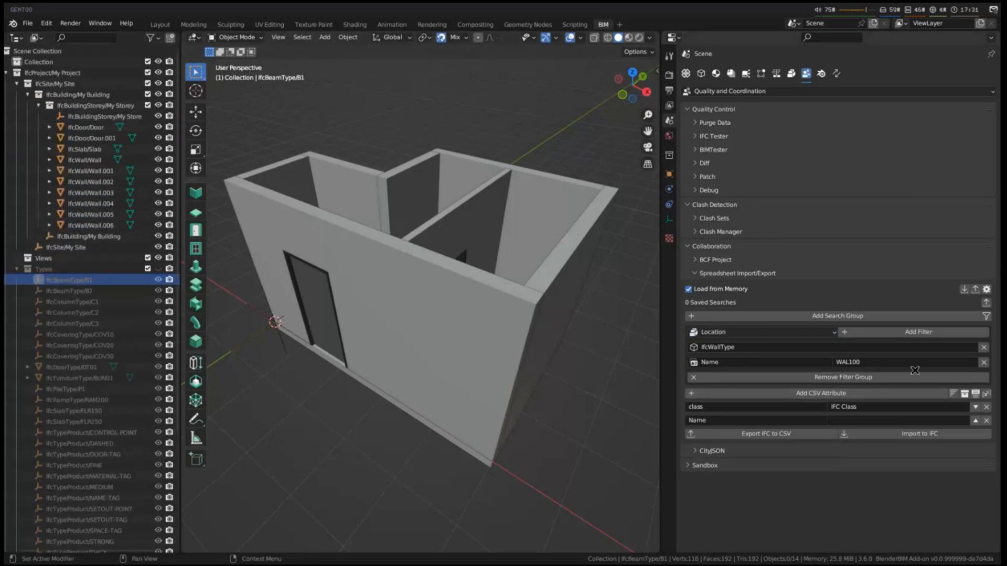
left_click(937, 332)
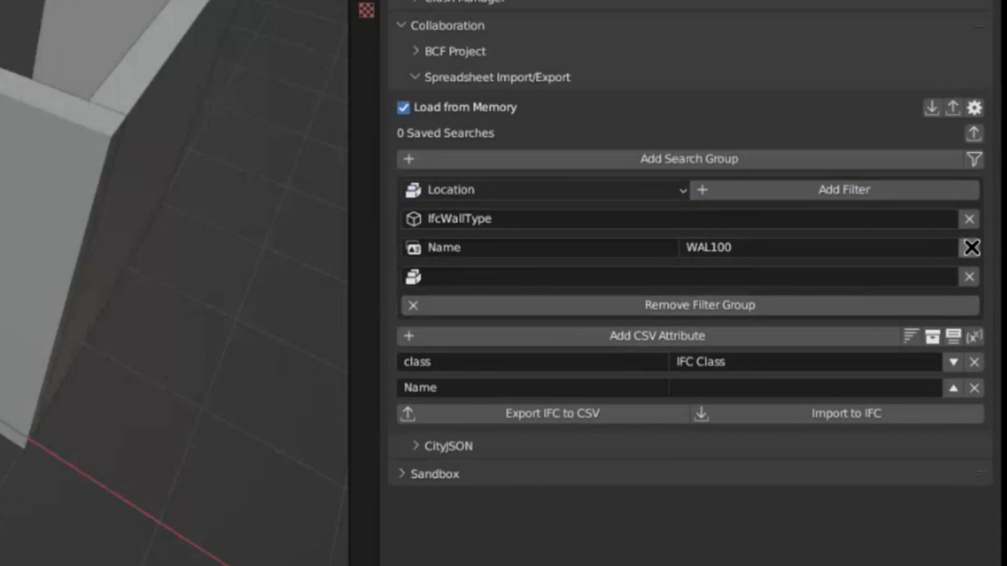
left_click(983, 361)
left_click(556, 200)
type("Ifc")
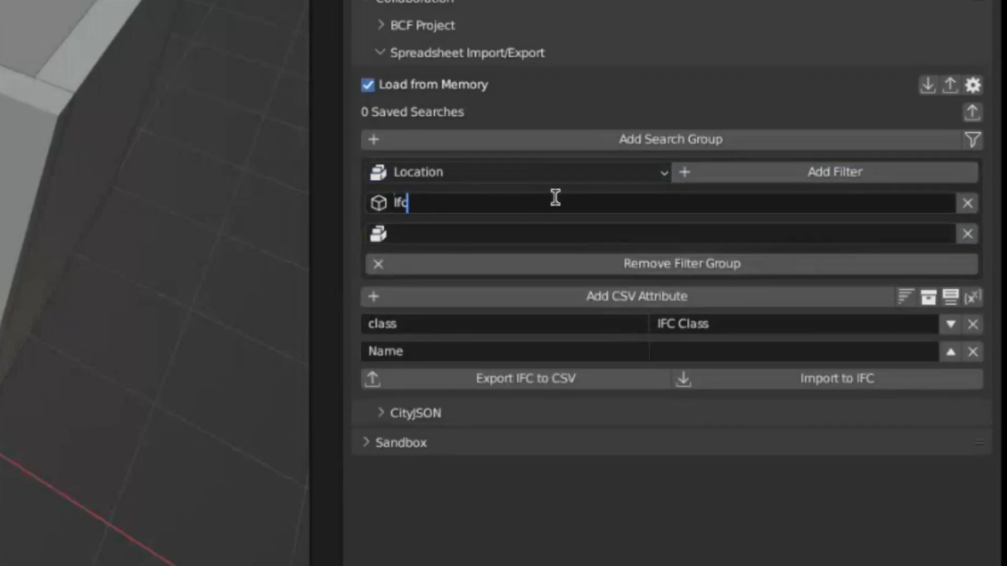
type("Wall")
key("Tab")
type("My Storey")
key("Return")
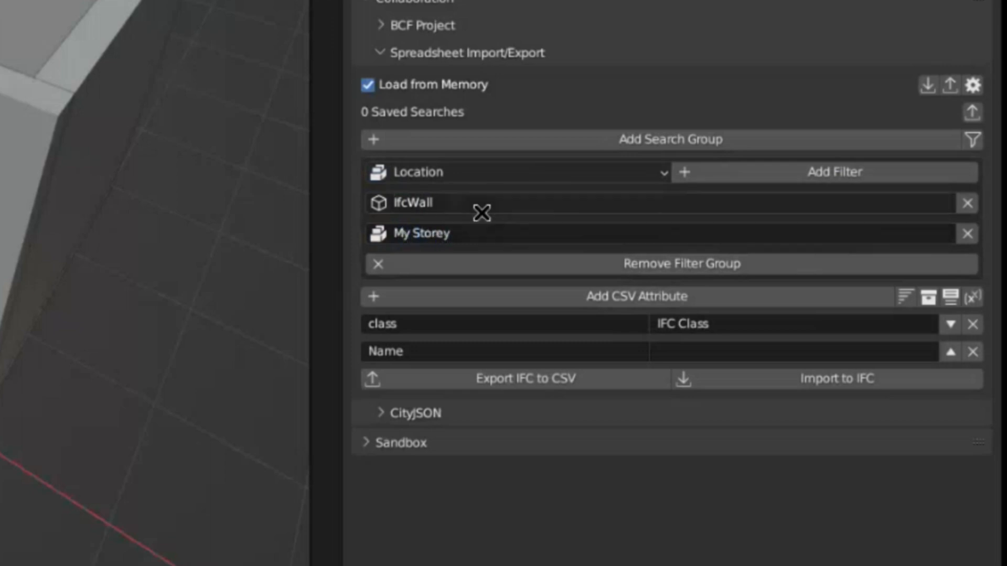
left_click(554, 378)
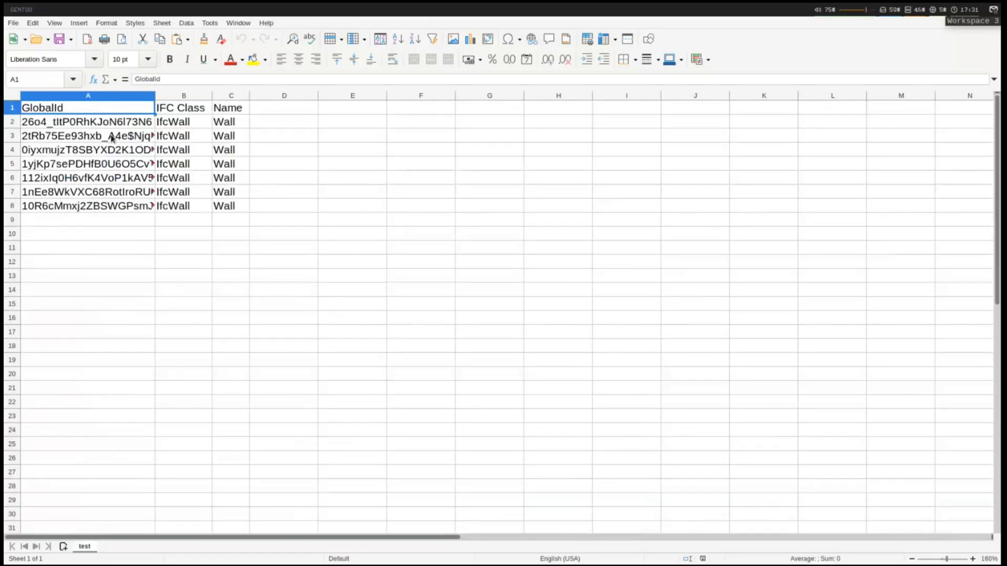
Step: Switch back to Blender after reviewing the seven wall rows
key("super+4")
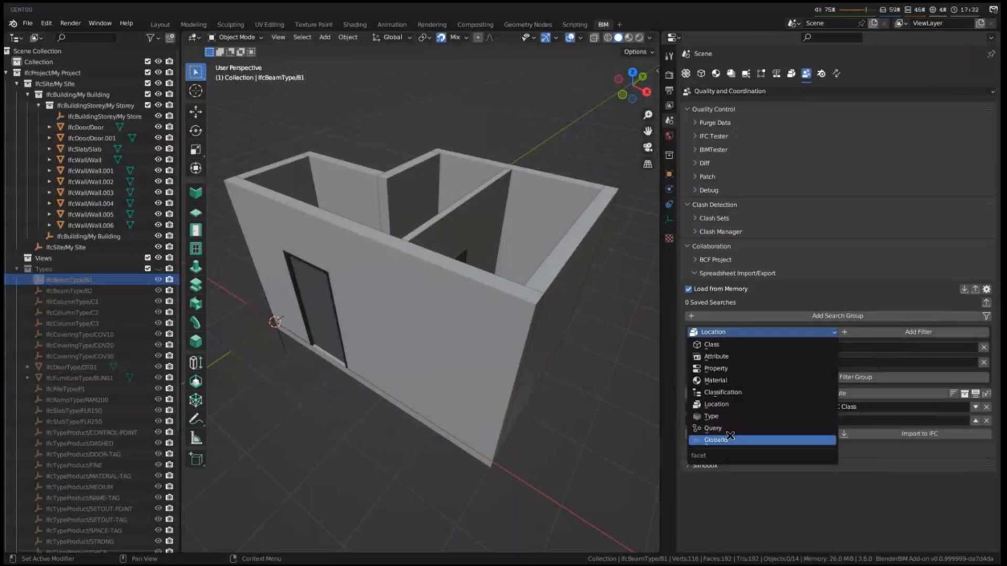
Step: Add a GlobalId filter and fill it from the elements selected by the current filters
left_click(730, 438)
left_click(849, 330)
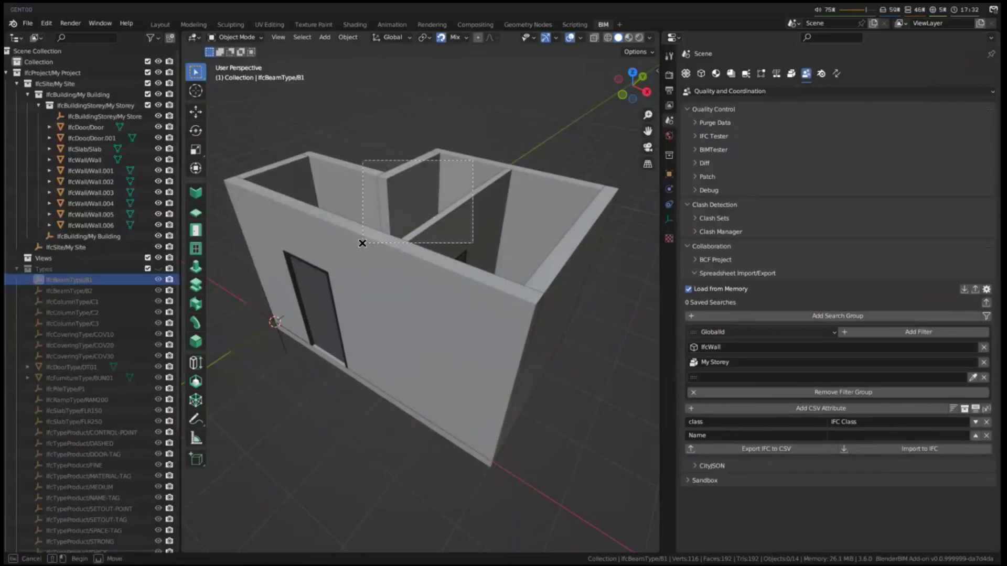
left_click(973, 377)
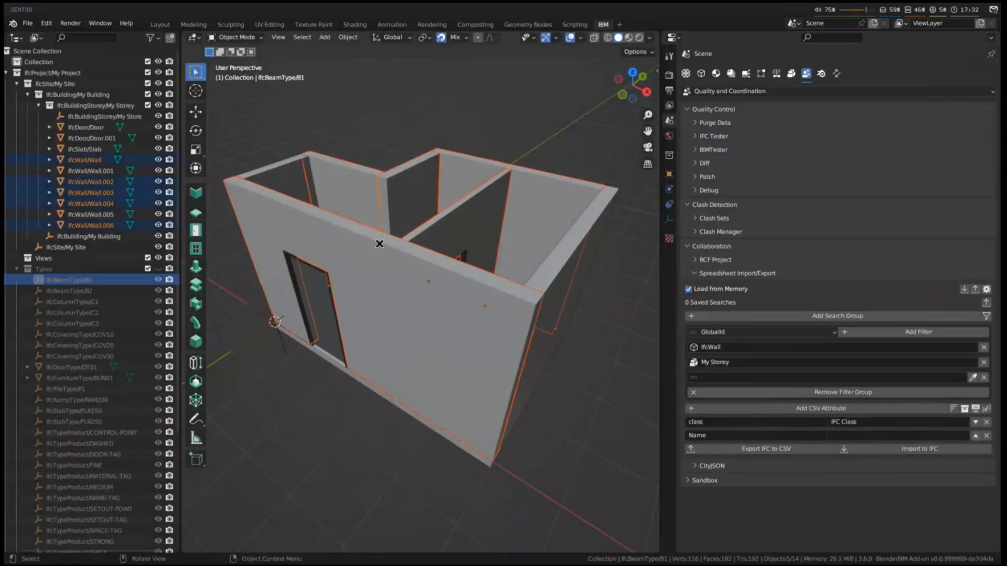
left_click(973, 377)
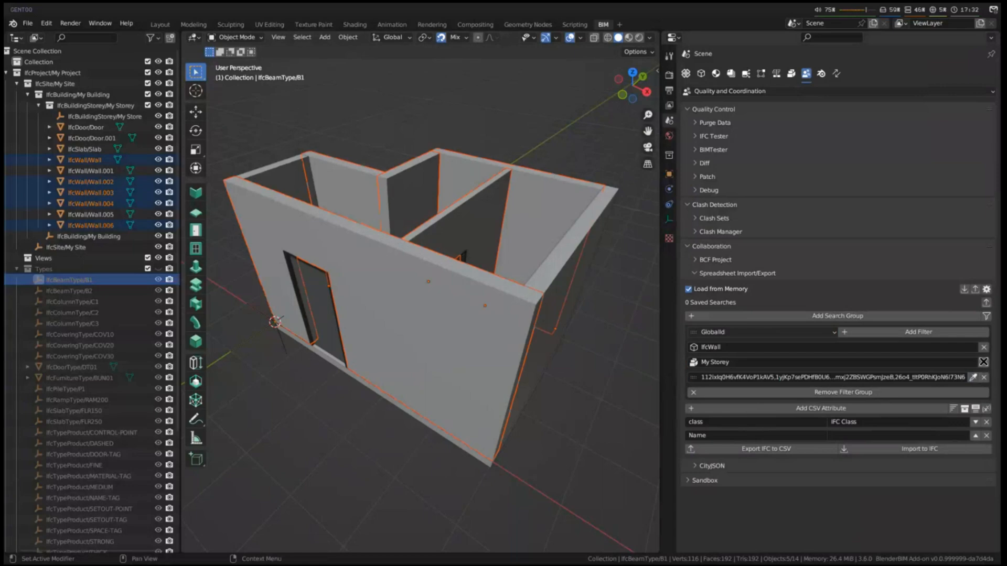
Step: Remove the My Storey and IfcWall filters, leaving only the GlobalId list, and deselect all objects
left_click(984, 362)
left_click(983, 347)
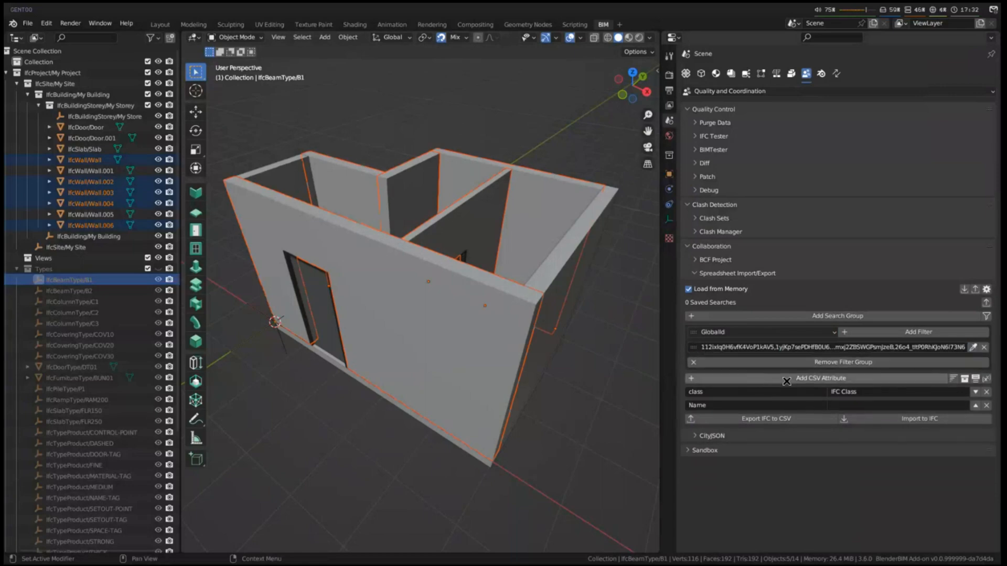
left_click(750, 423)
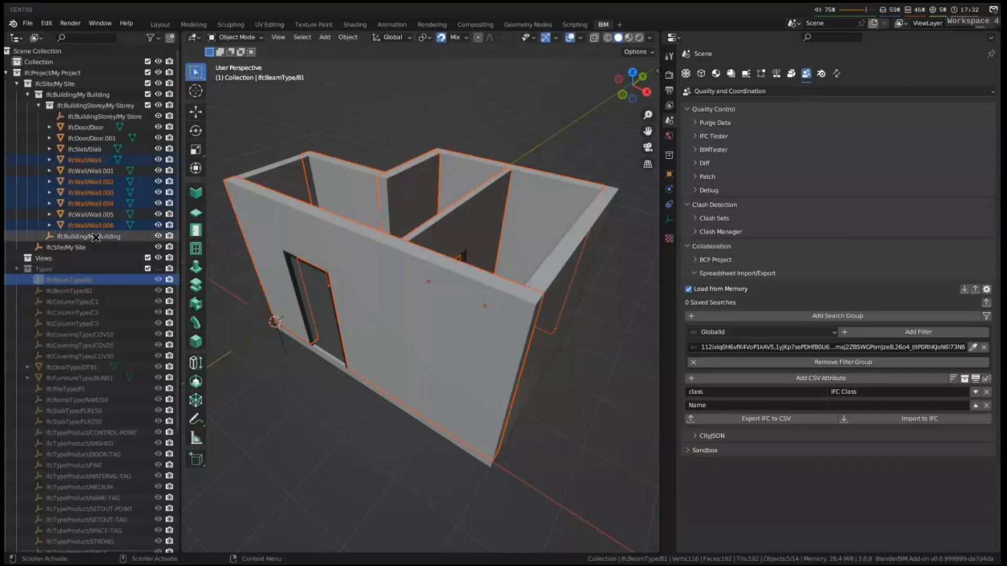
left_click(489, 127)
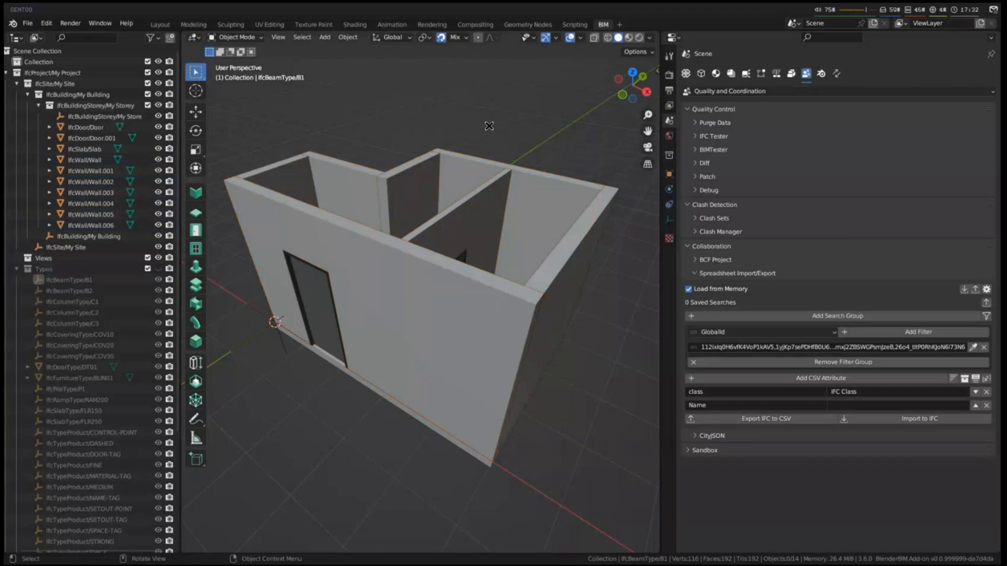
Step: Show the export settings and keep csv output with a comma delimiter
left_click(986, 288)
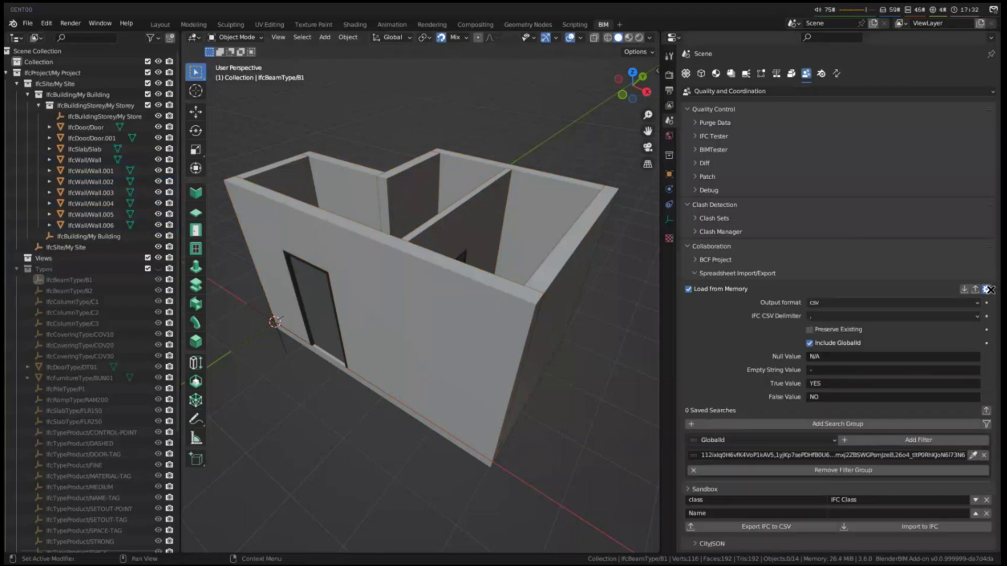
left_click(846, 302)
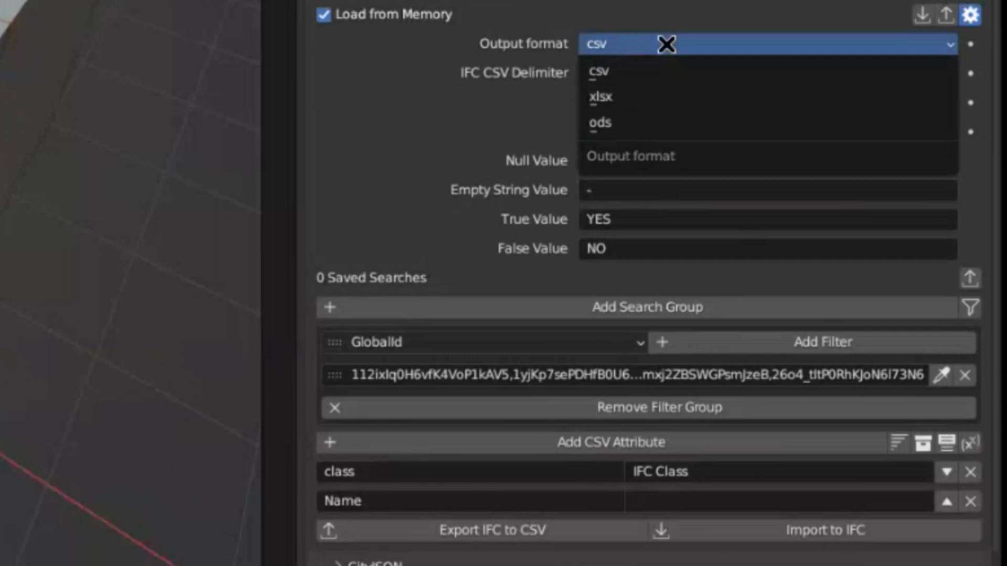
left_click(664, 70)
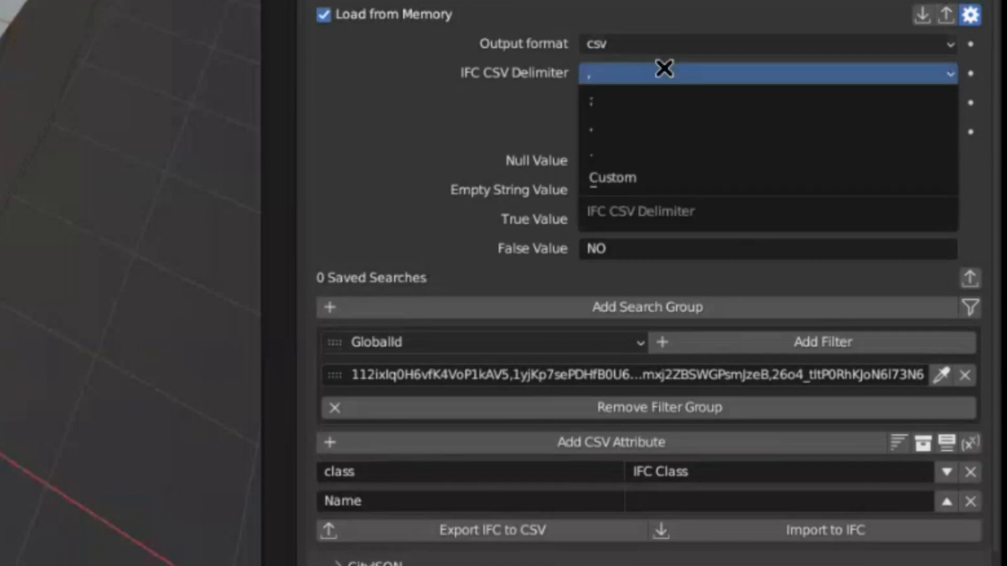
left_click(663, 70)
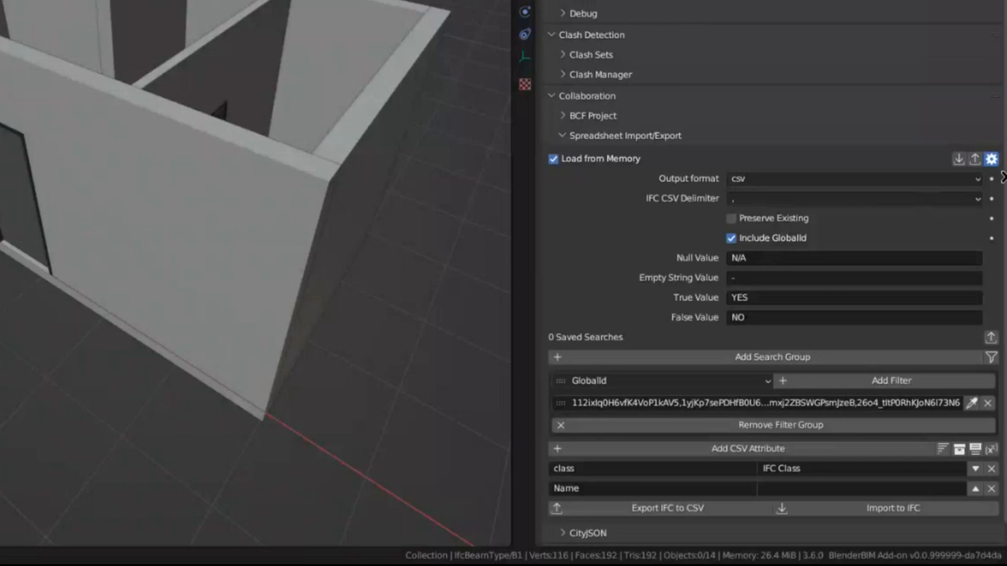
Step: Remove the GlobalId filter and load the wall and slab schedule settings from settings.json
left_click(991, 158)
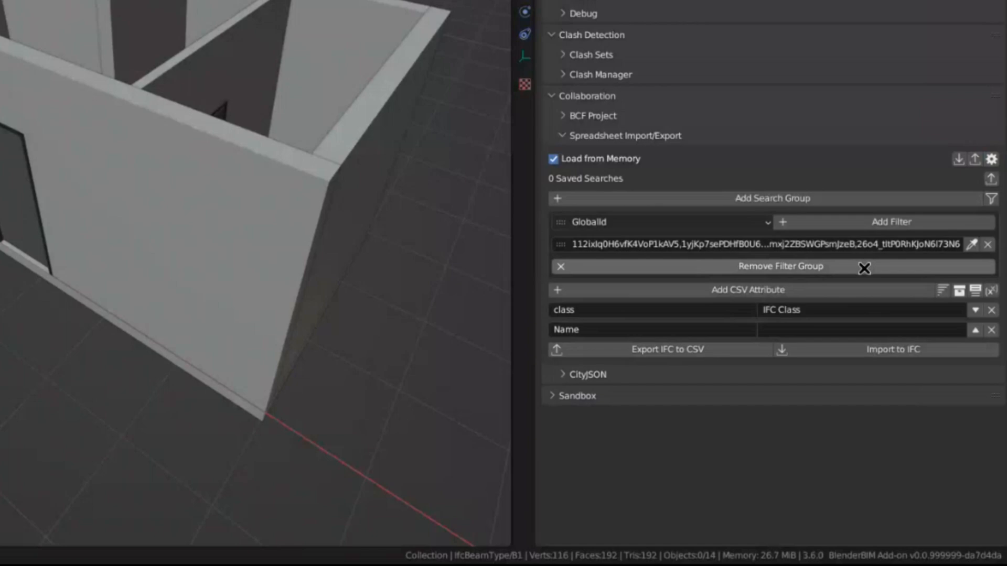
left_click(987, 243)
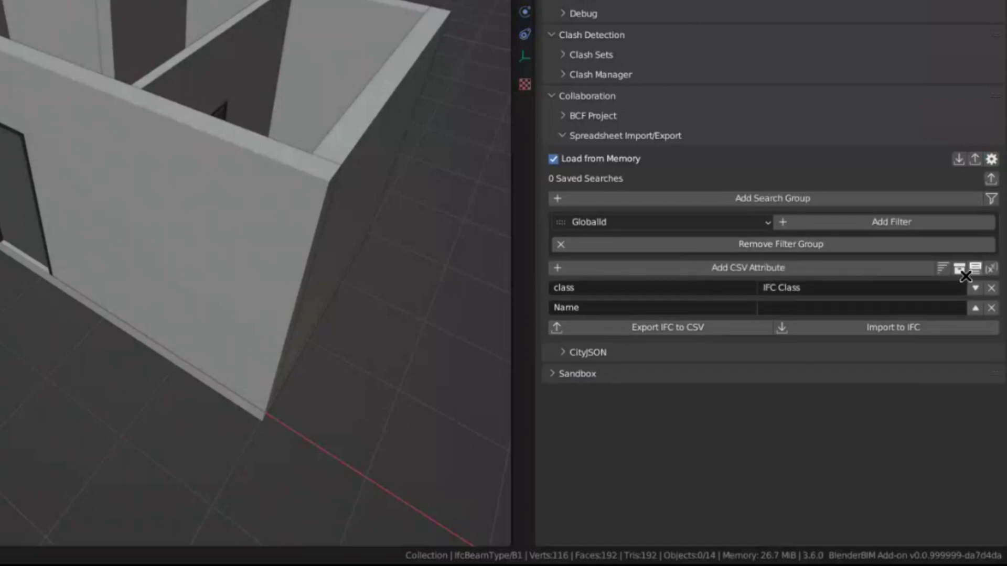
left_click(959, 159)
left_click(487, 422)
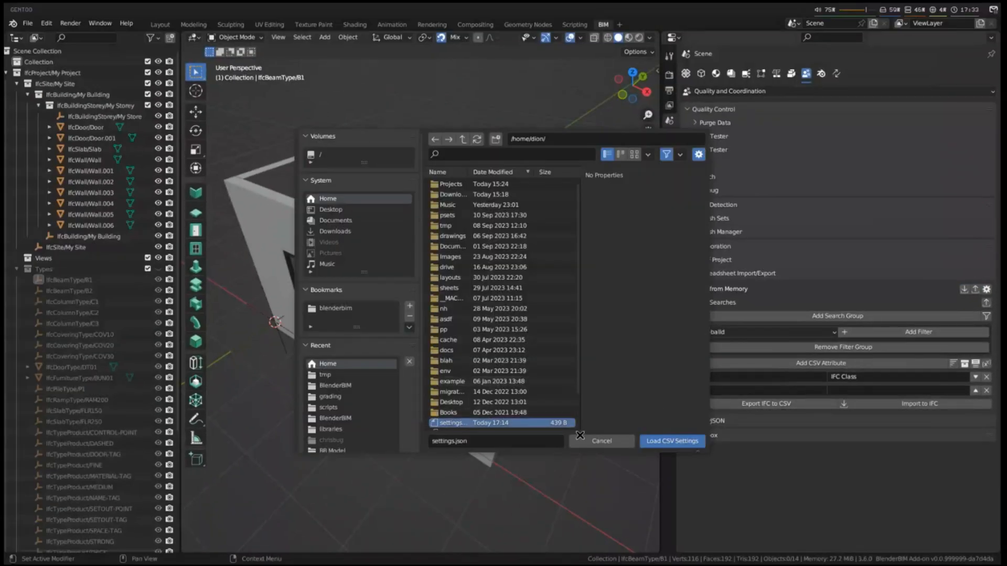
left_click(673, 441)
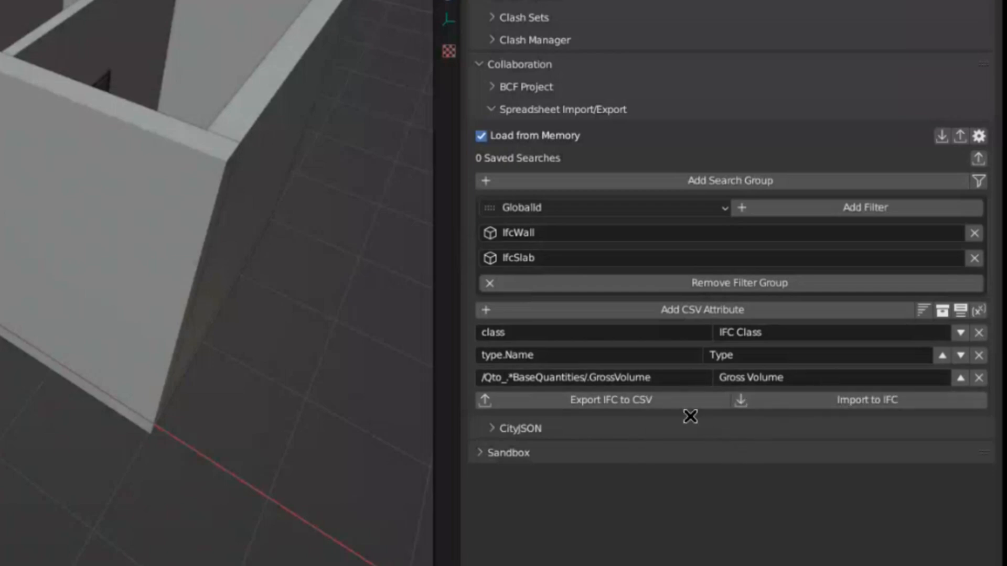
Step: Export the IfcWall/IfcSlab schedule with Type and Gross Volume, overwriting test.csv
left_click(669, 402)
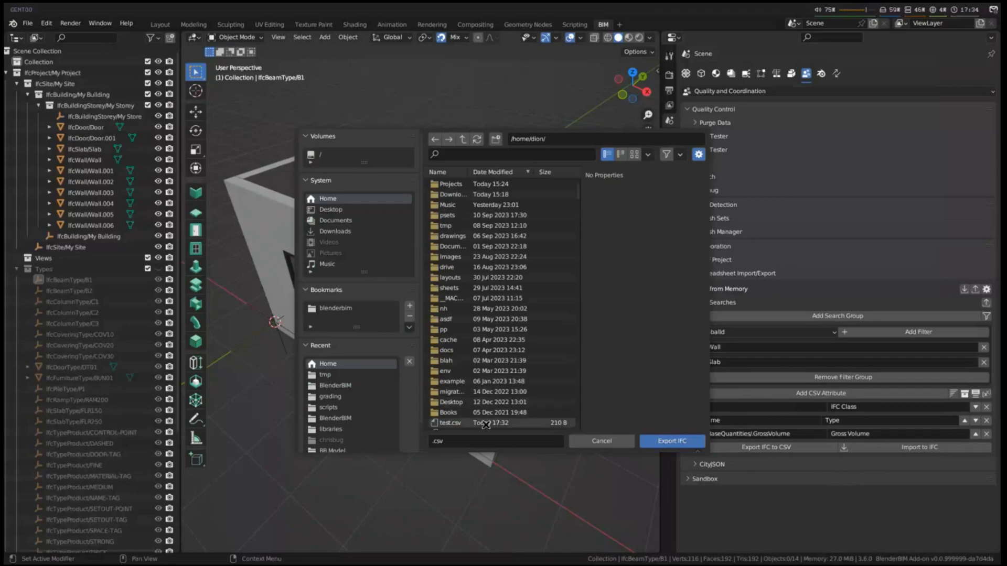
double_click(488, 422)
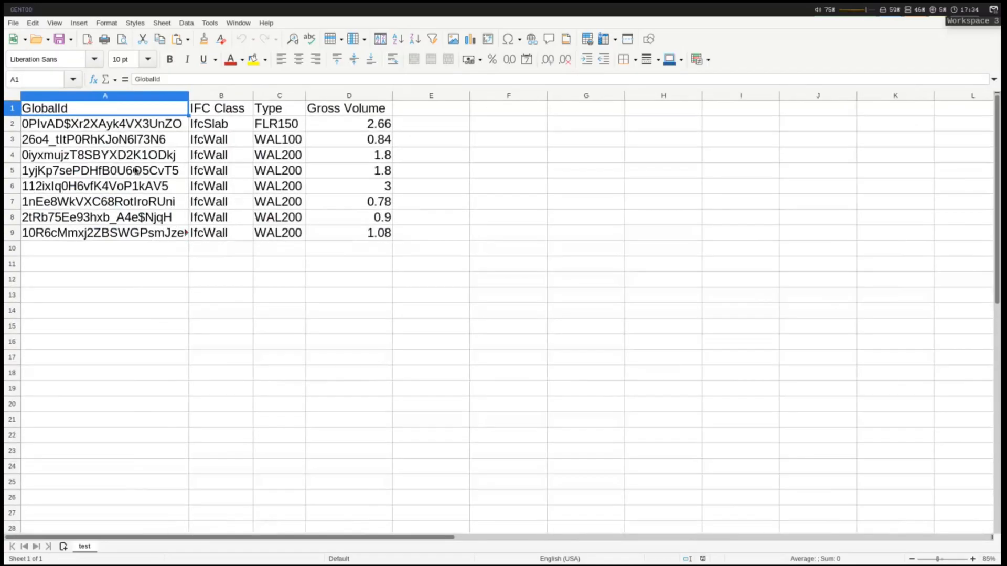
Step: Review the exported wall and slab rows, their types and gross volumes with the total in Calc
left_click_drag(225, 139, 288, 240)
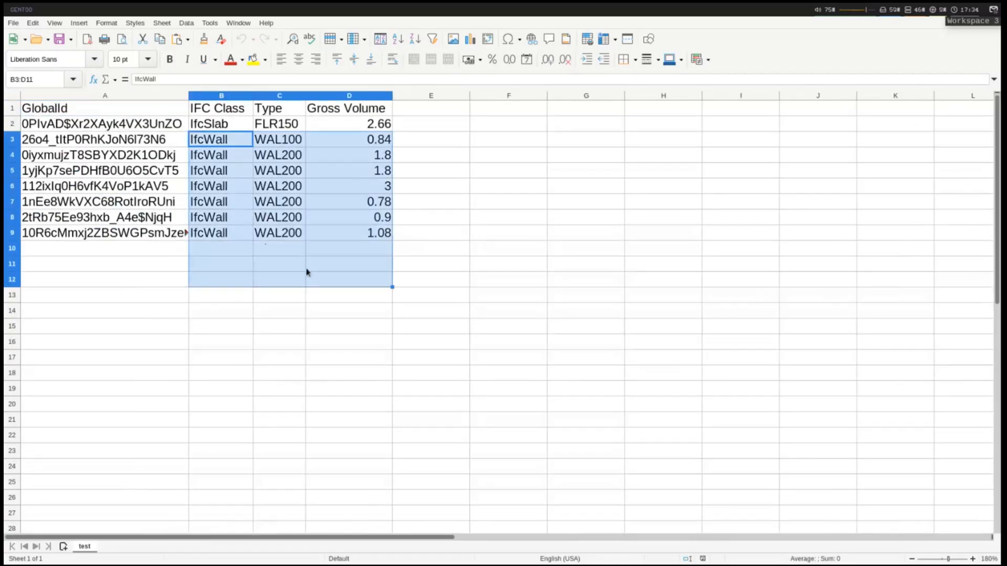
left_click(218, 123)
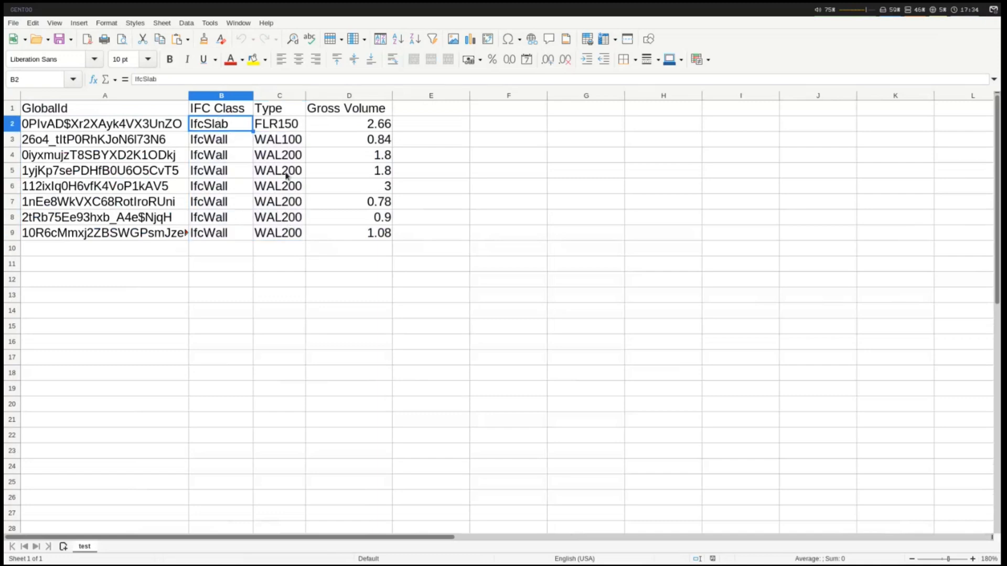
left_click_drag(246, 143, 302, 146)
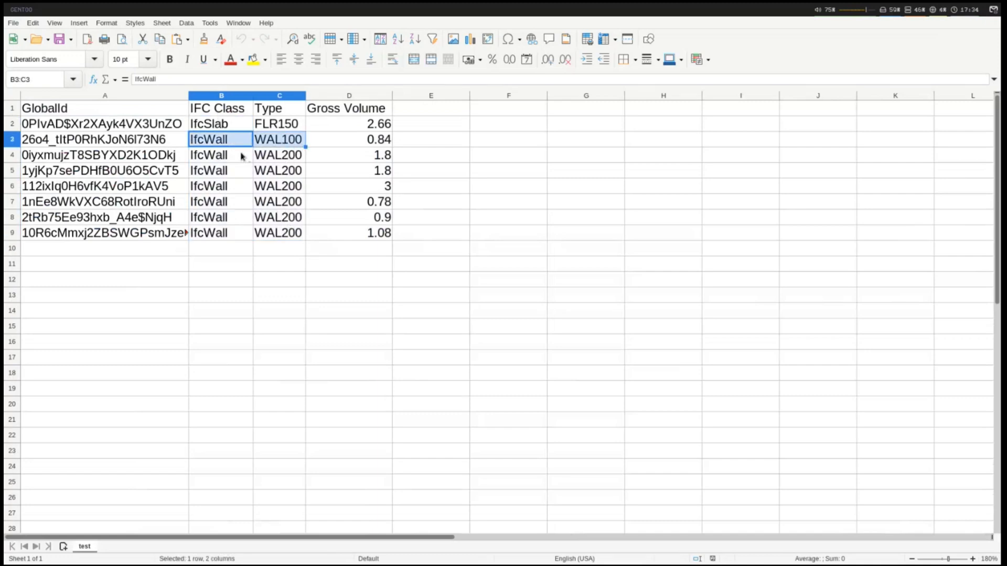
left_click_drag(237, 156, 276, 240)
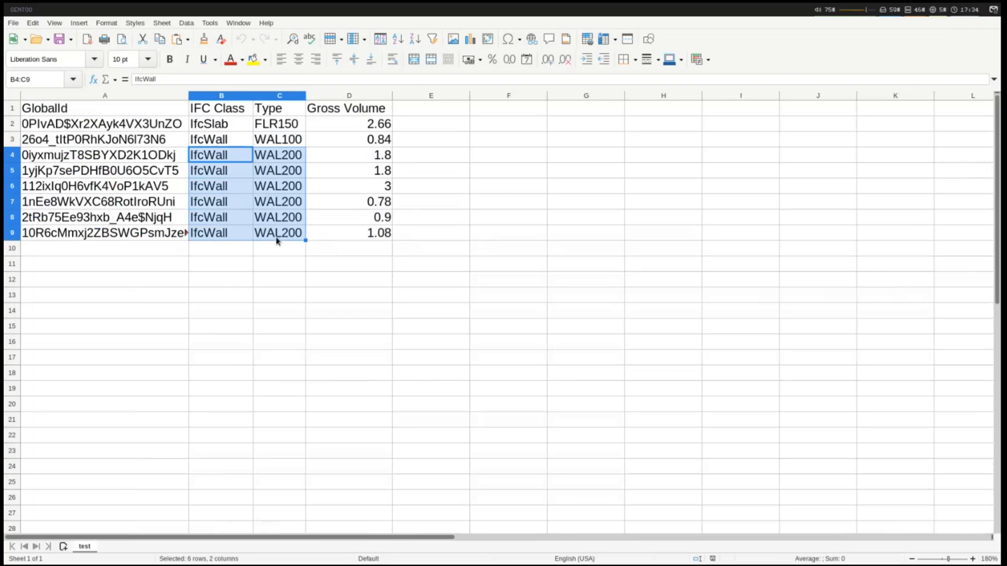
left_click(304, 266)
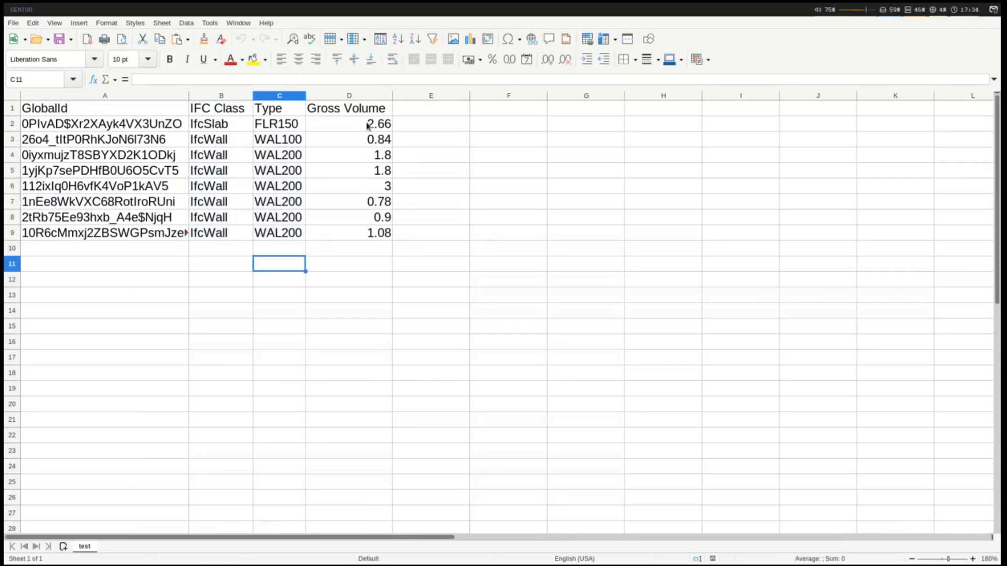
left_click_drag(377, 123, 382, 231)
left_click(463, 252)
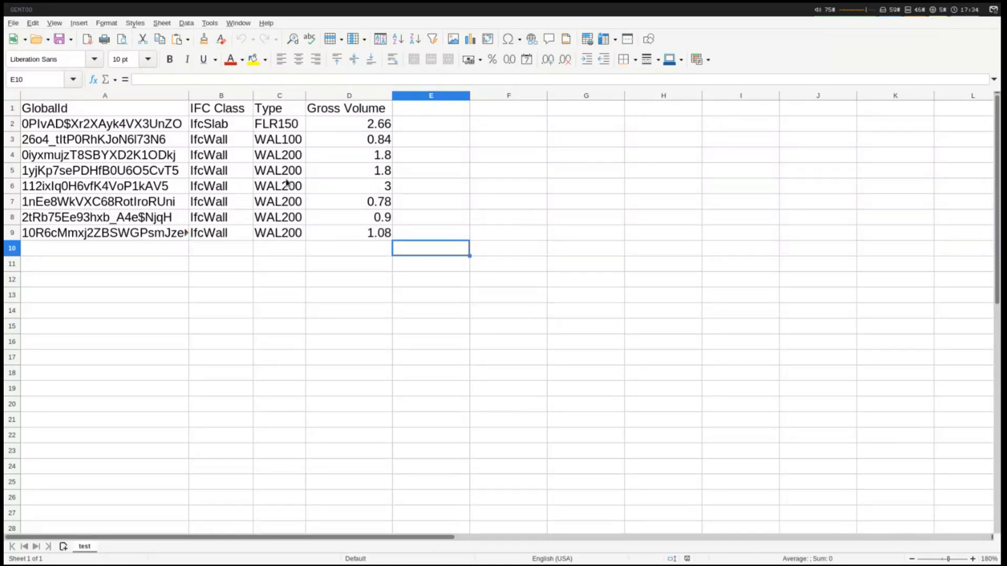
key("super+4")
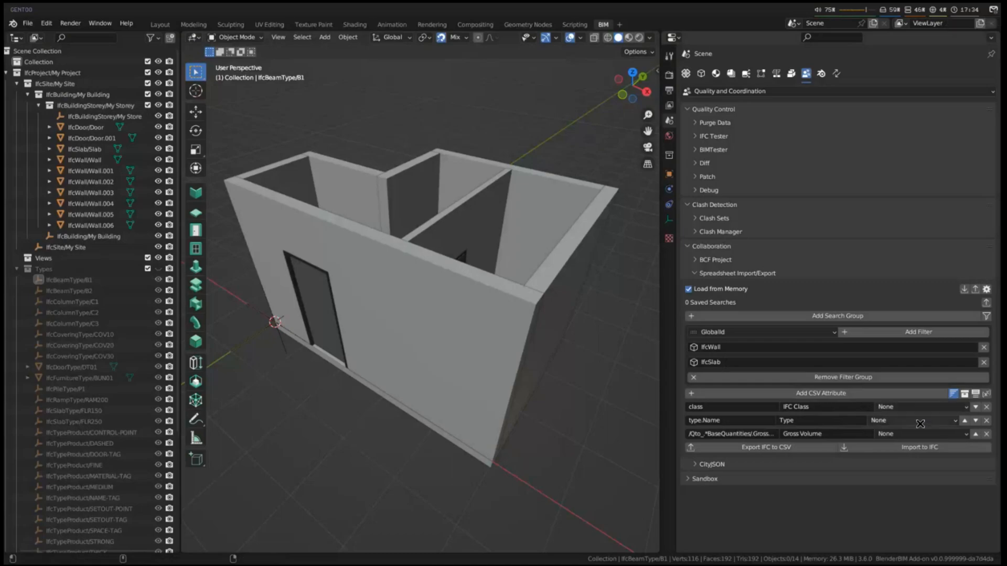
key("super+3")
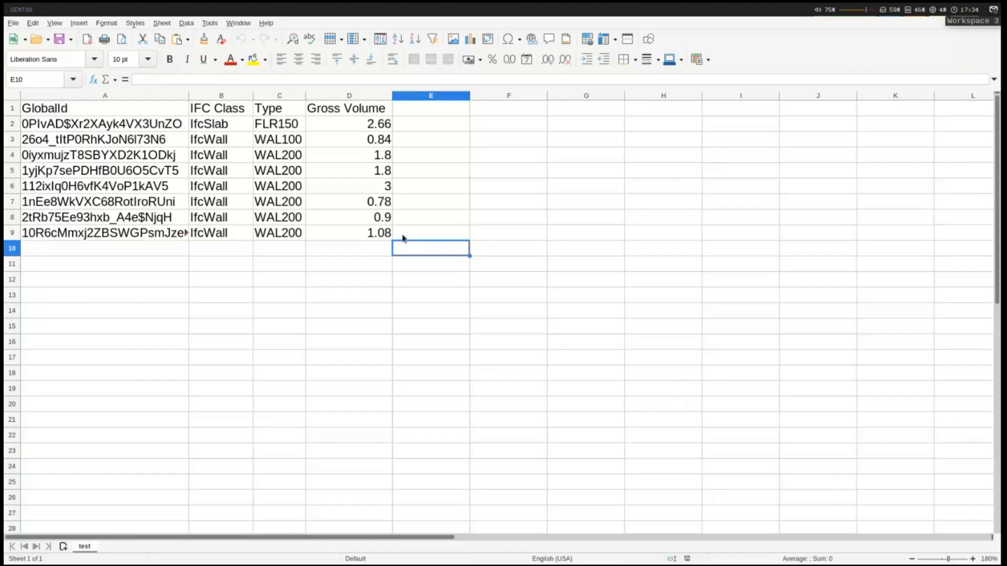
left_click_drag(367, 126, 369, 232)
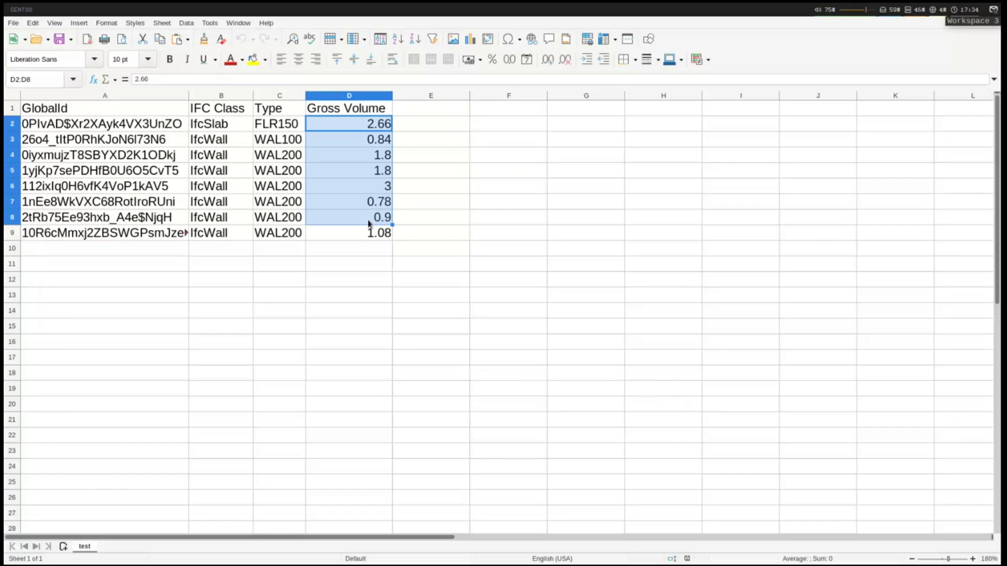
left_click(482, 234)
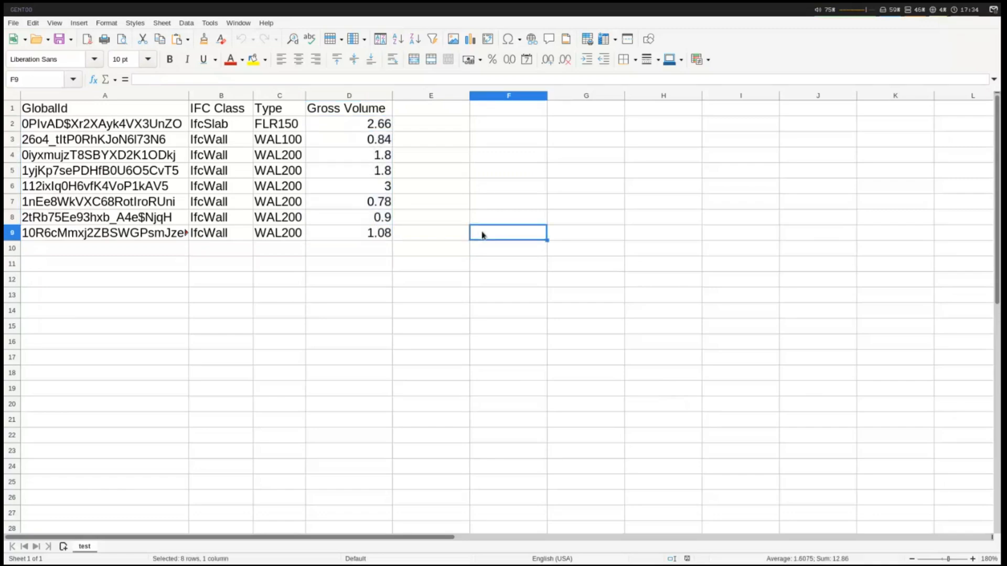
key("super+4")
Step: Sort by Gross Volume ascending, re-export over test.csv and reload the sheet ordered 0.78 to 3
left_click(904, 432)
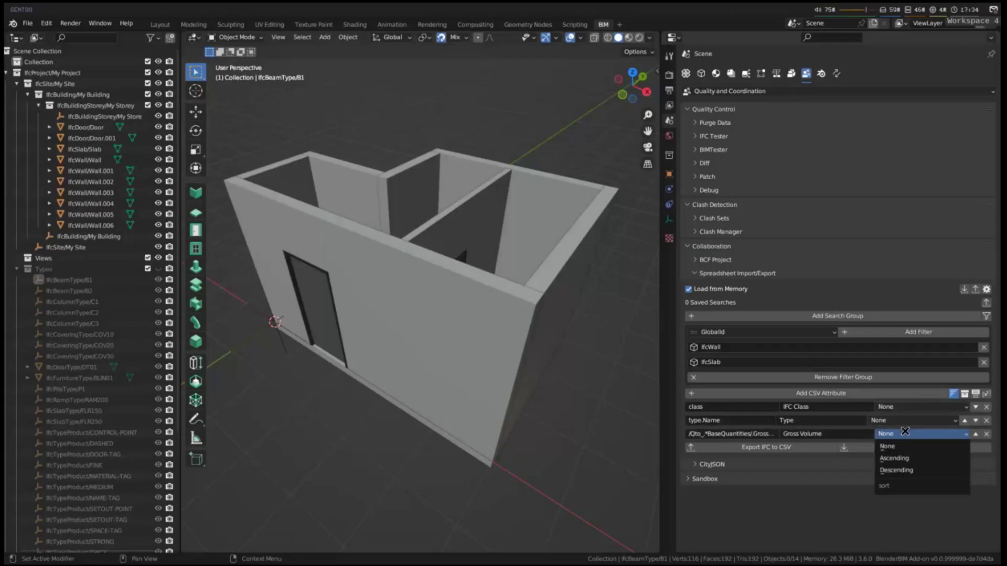
left_click(894, 458)
left_click(751, 448)
left_click(475, 422)
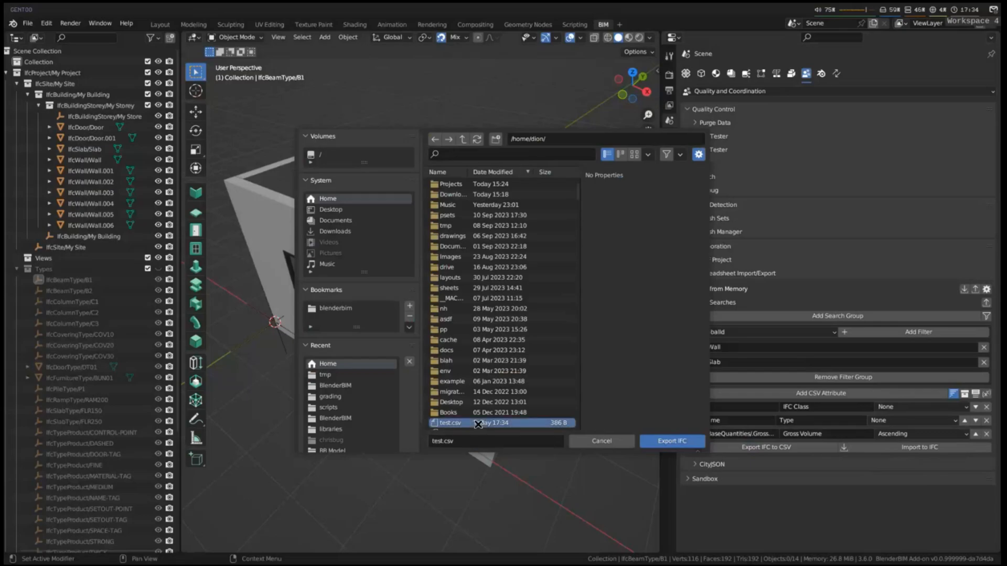
key("Return")
key("super+3")
left_click(14, 22)
left_click(31, 124)
scroll(198, 148, "up", 5, "ctrl")
left_click_drag(344, 124, 382, 231)
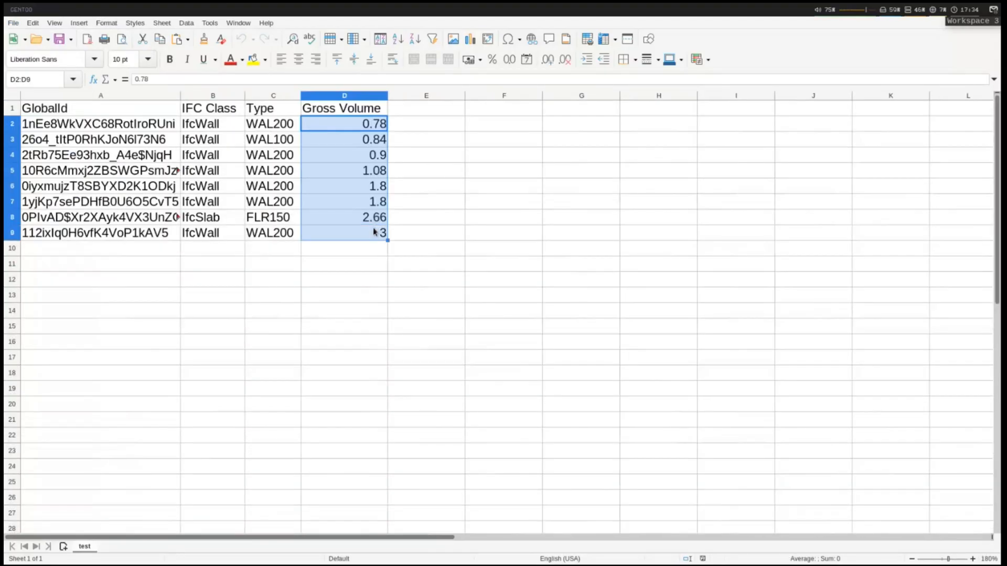
left_click(497, 257)
key("super+4")
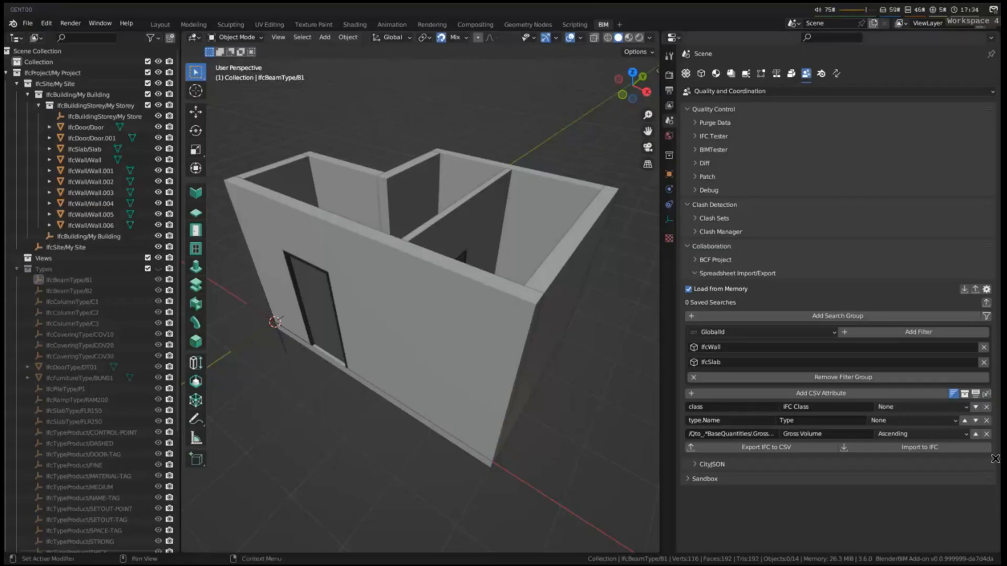
Step: Show the grouping options and group the schedule rows by Type
left_click(965, 394)
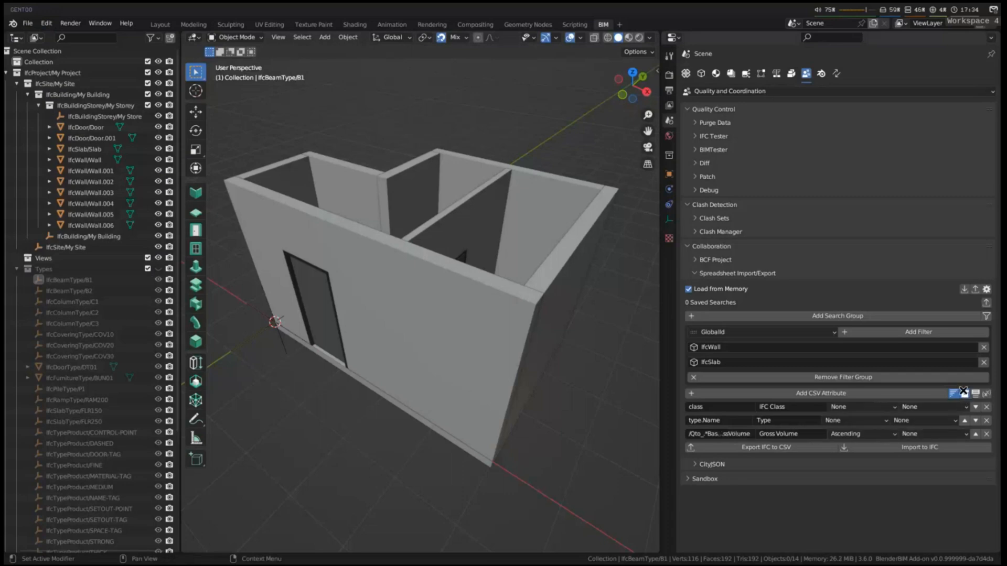
left_click(953, 394)
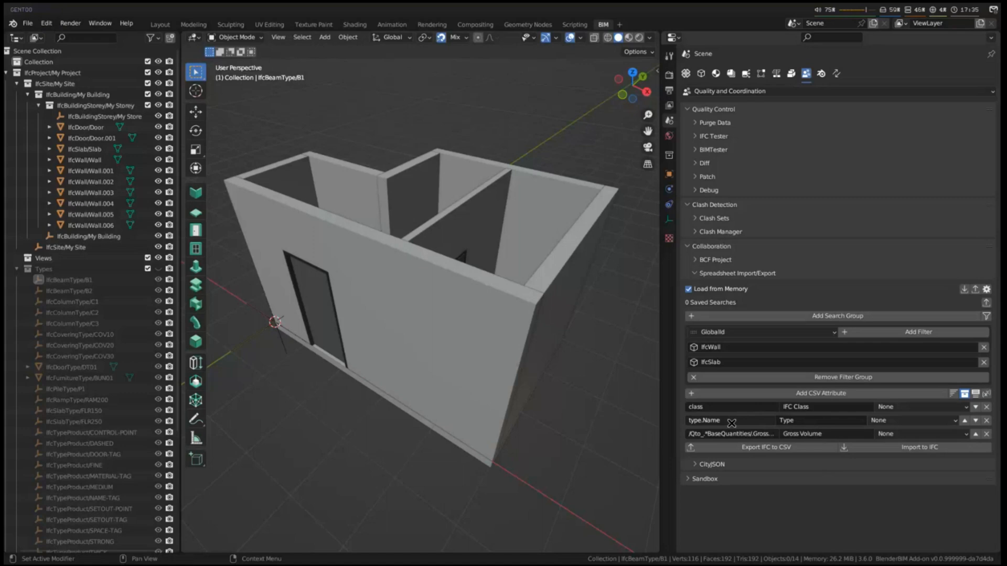
left_click(913, 420)
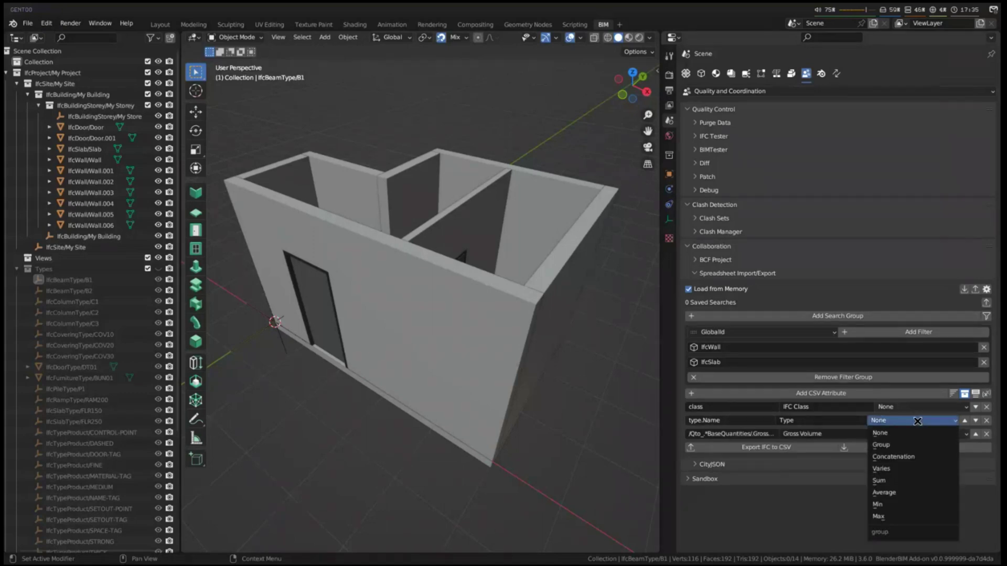
left_click(905, 447)
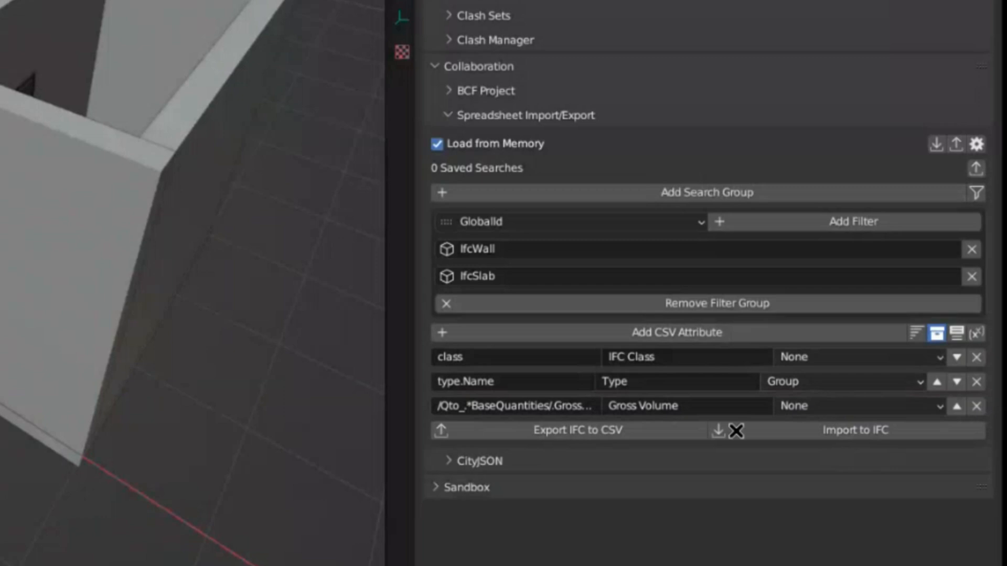
Step: Sum Gross Volume within each group and choose test.csv as the export file
left_click(855, 408)
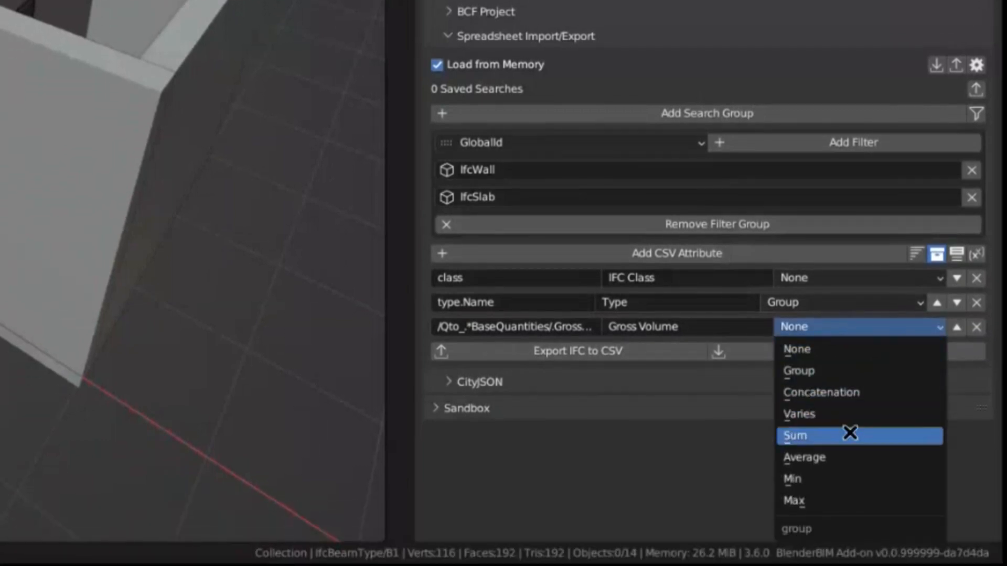
left_click(847, 437)
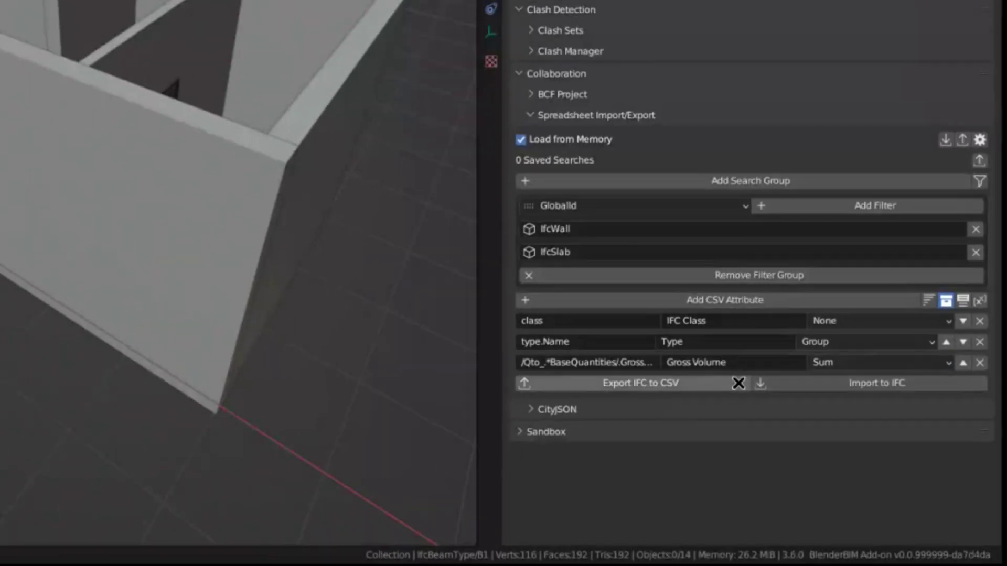
left_click(767, 447)
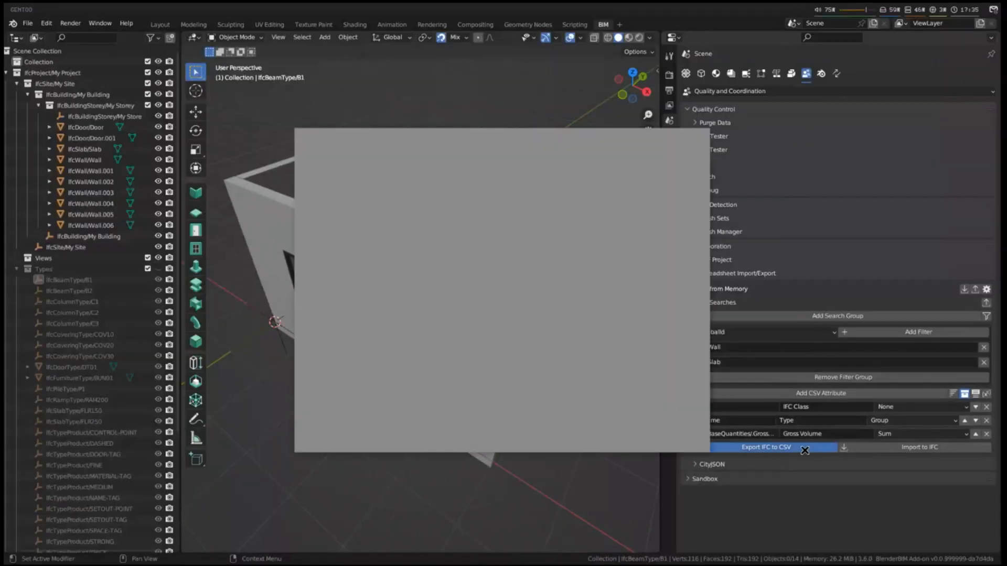
left_click(464, 423)
Step: Export over test.csv and check the WAL100, FLR150 and WAL200 rows, with WAL200 summing to 9.36
double_click(483, 424)
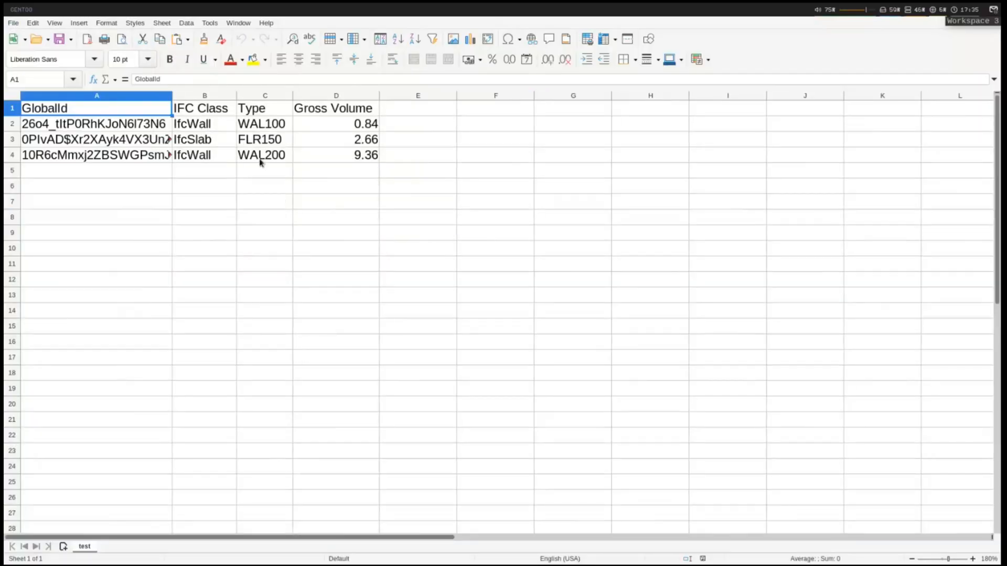
left_click(364, 126)
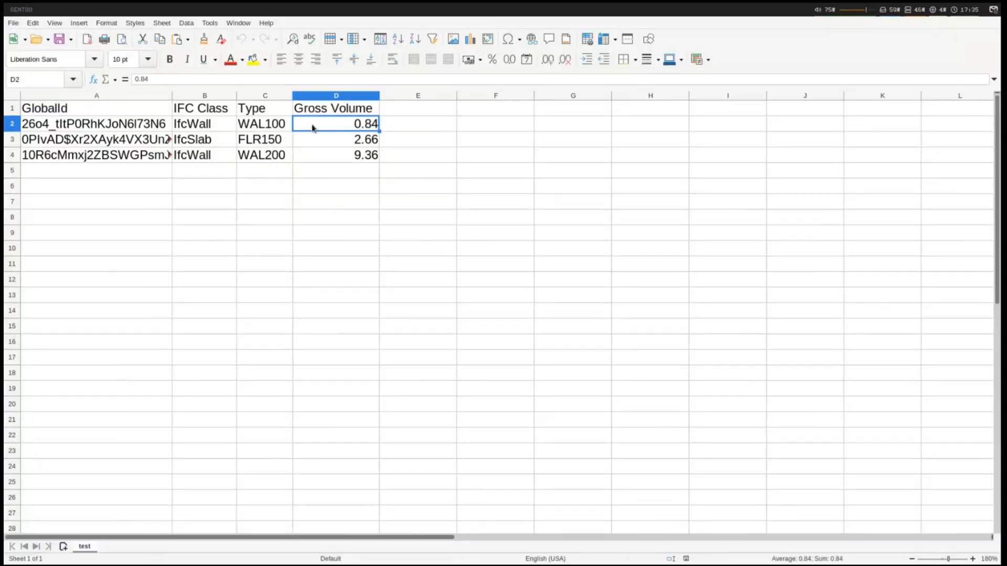
left_click(268, 127)
left_click(336, 142)
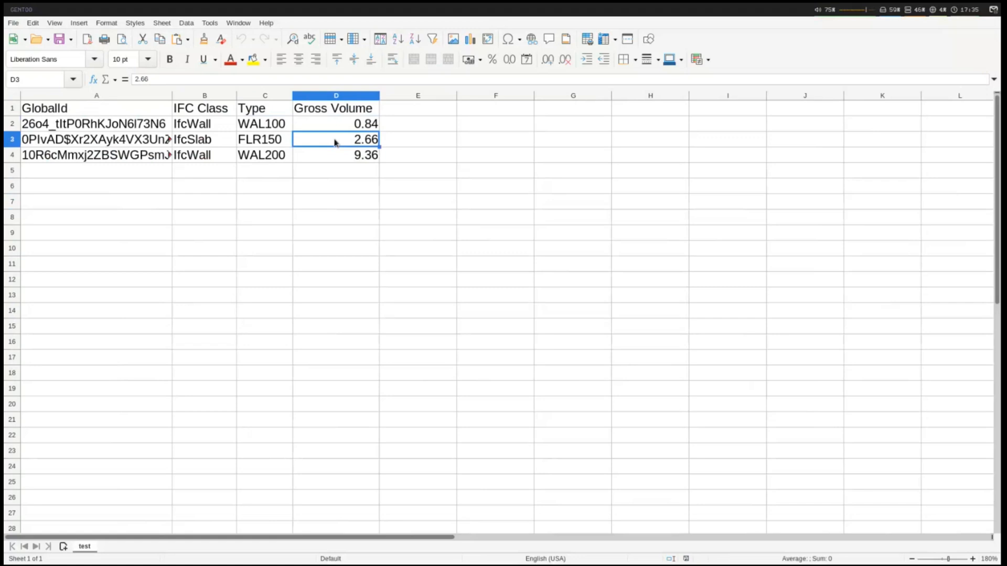
left_click(249, 143)
left_click(342, 157)
left_click(269, 158)
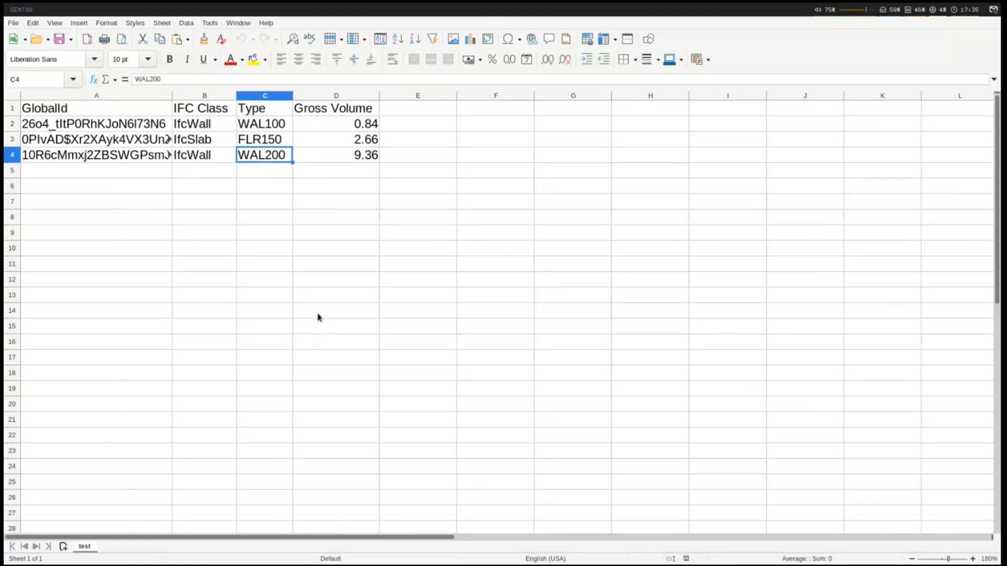
key("super+4")
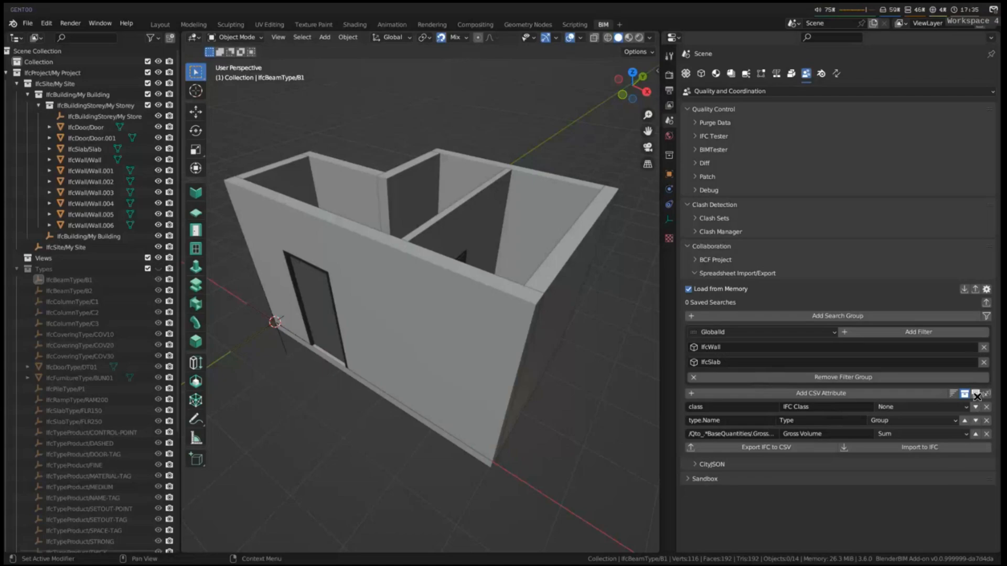
Step: Add a summary Sum total row for the Gross Volume column
left_click(975, 393)
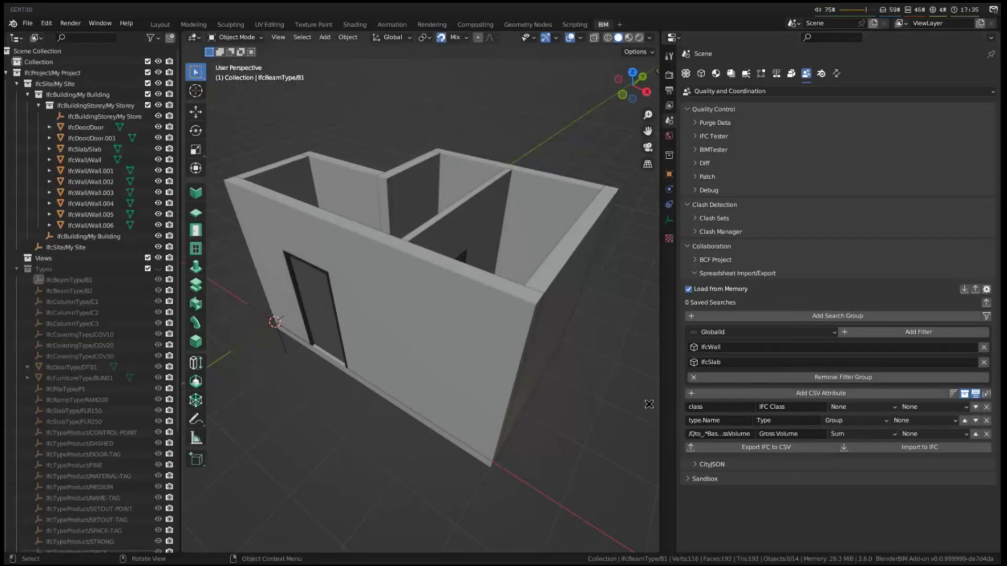
key("super+3")
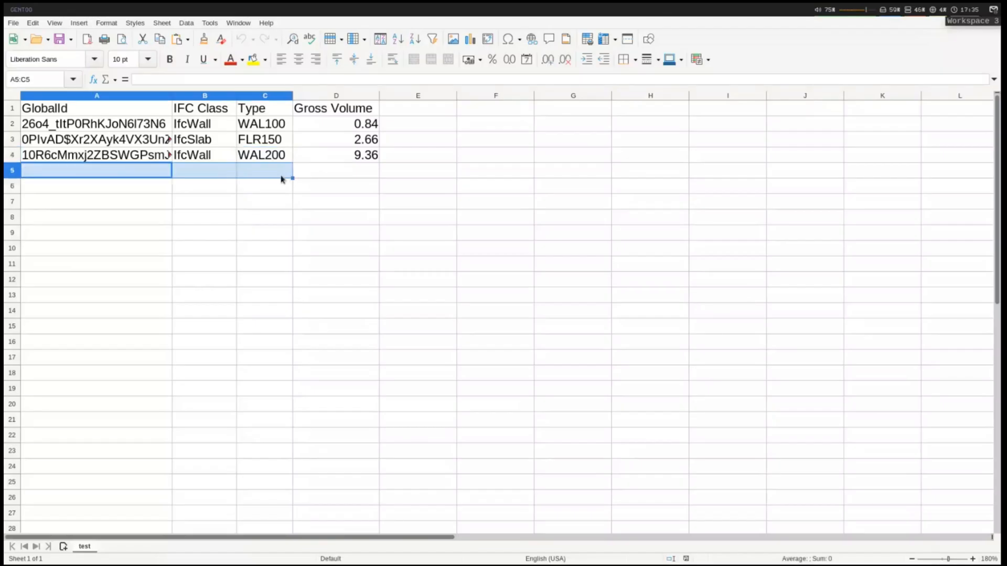
left_click_drag(36, 174, 337, 177)
left_click(904, 420)
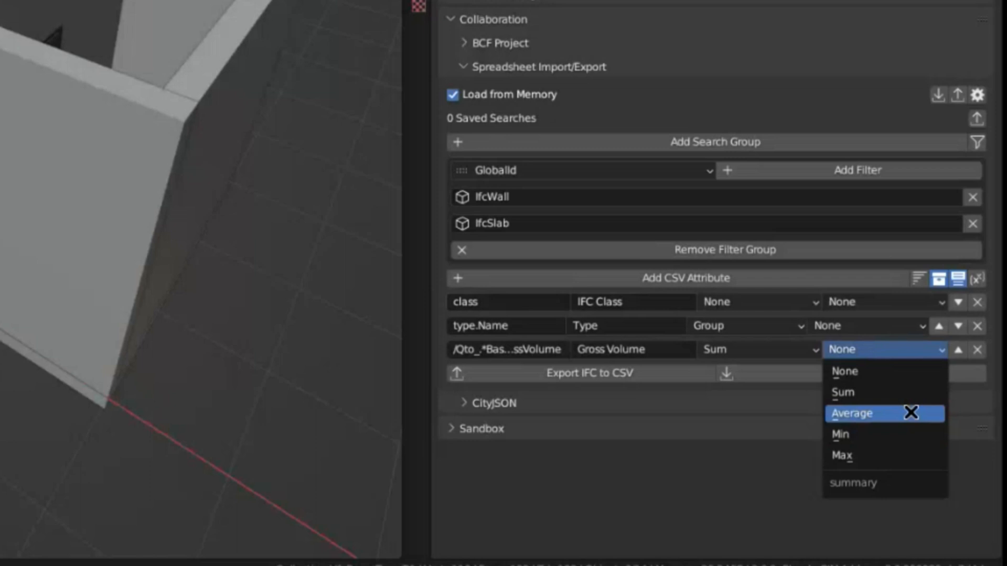
left_click(899, 396)
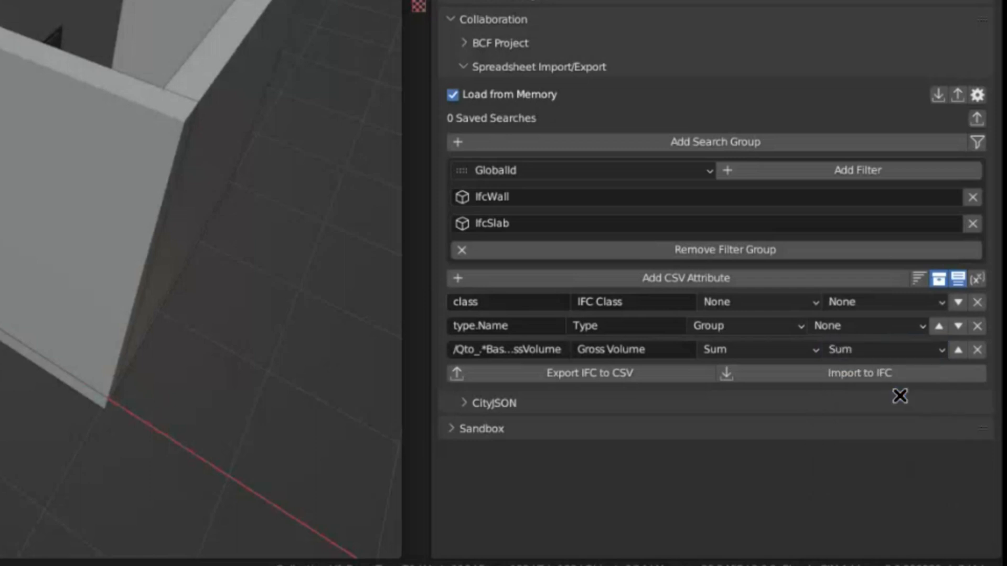
Step: Exclude GlobalId, re-export to test.csv and check the volumes with Sum: 12.86 in Calc
left_click(979, 93)
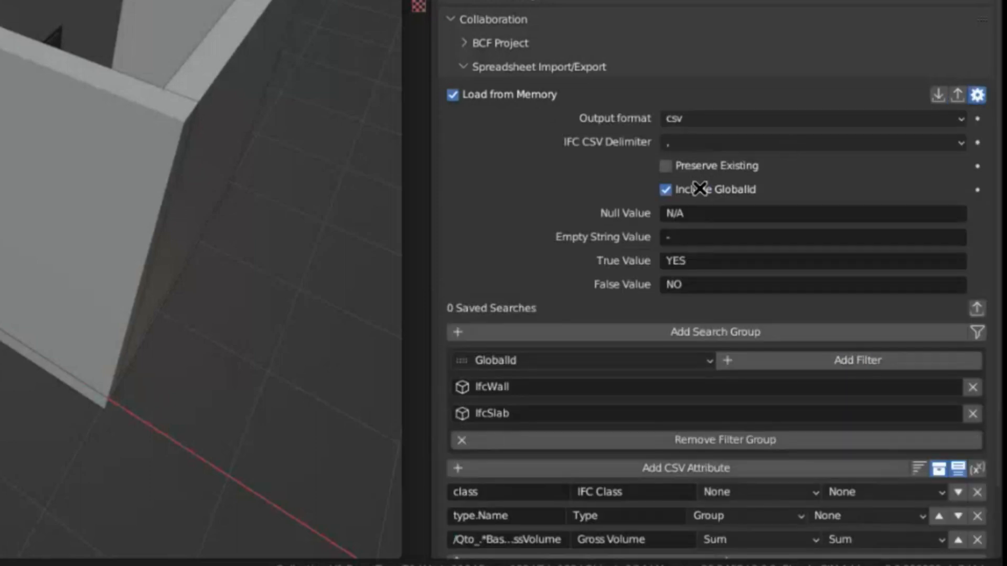
left_click(977, 95)
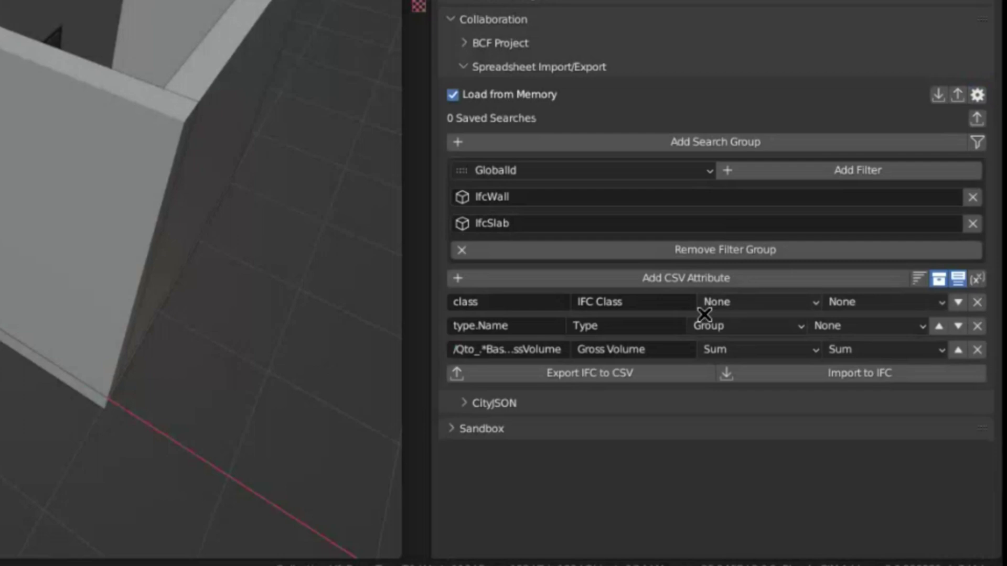
left_click(613, 382)
left_click(490, 423)
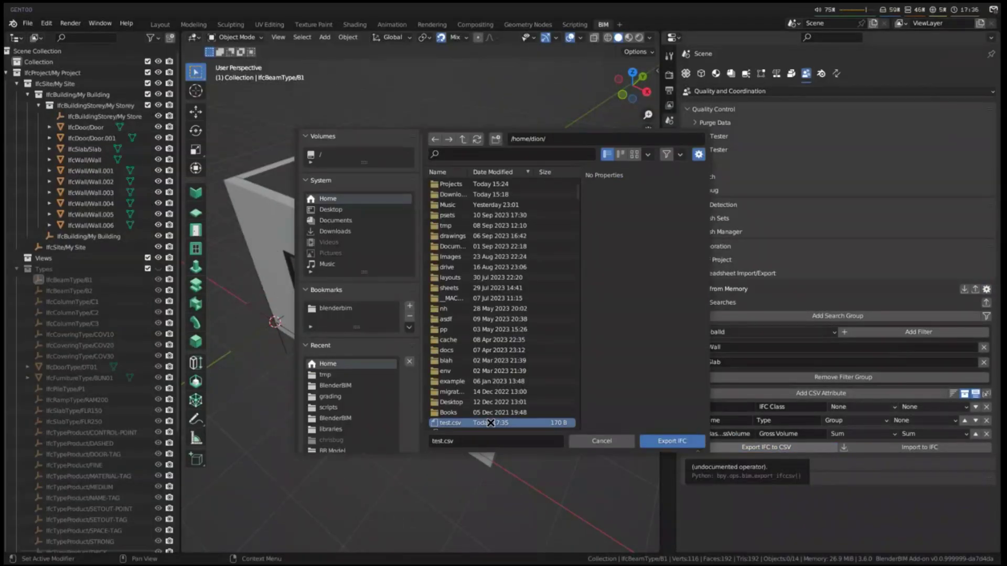
left_click(673, 441)
scroll(94, 134, "up", 5, "ctrl")
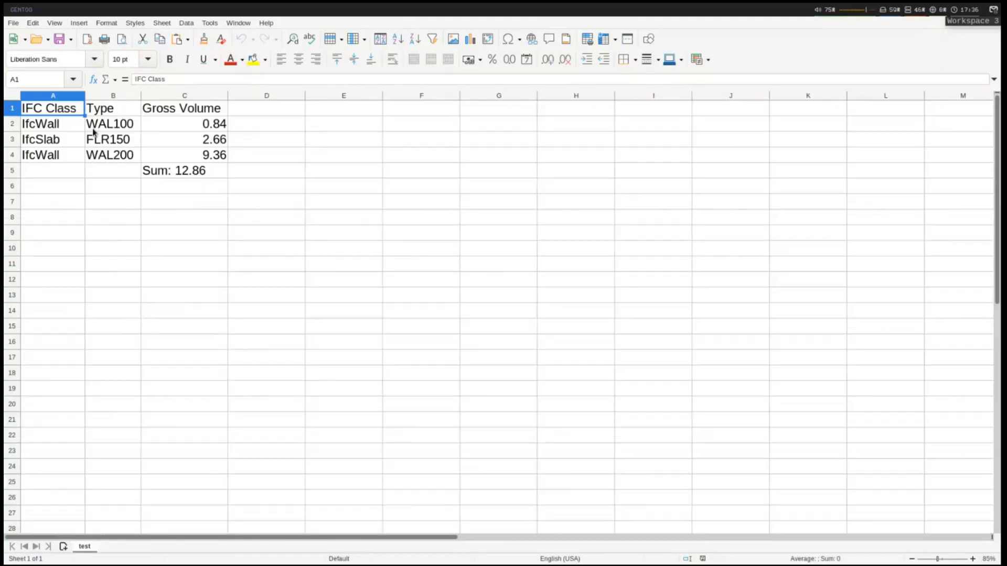
left_click_drag(274, 198, 272, 136)
left_click(376, 206)
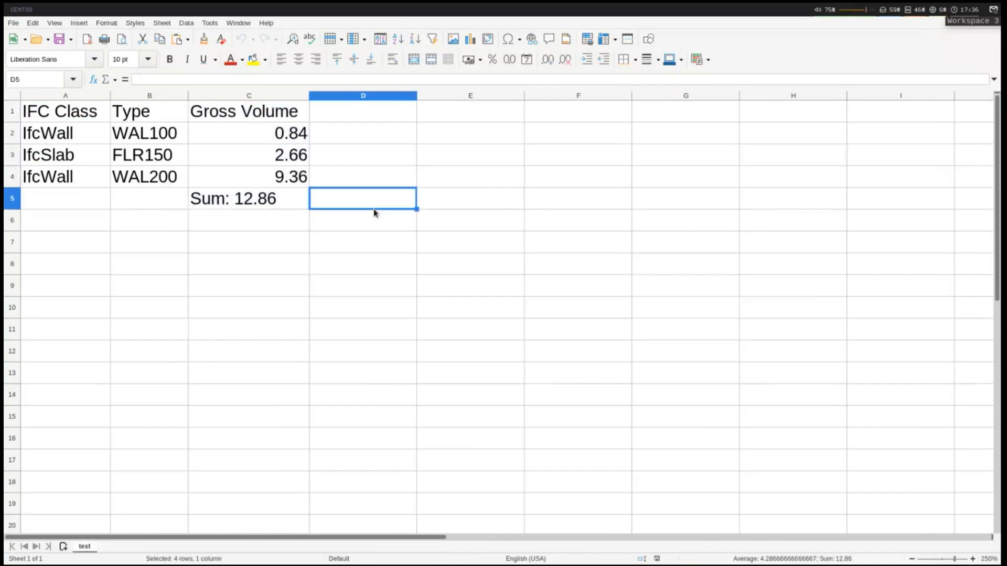
key("super+4")
Step: Switch the class, Type and Gross Volume attributes to {{value}} output templates
left_click(986, 393)
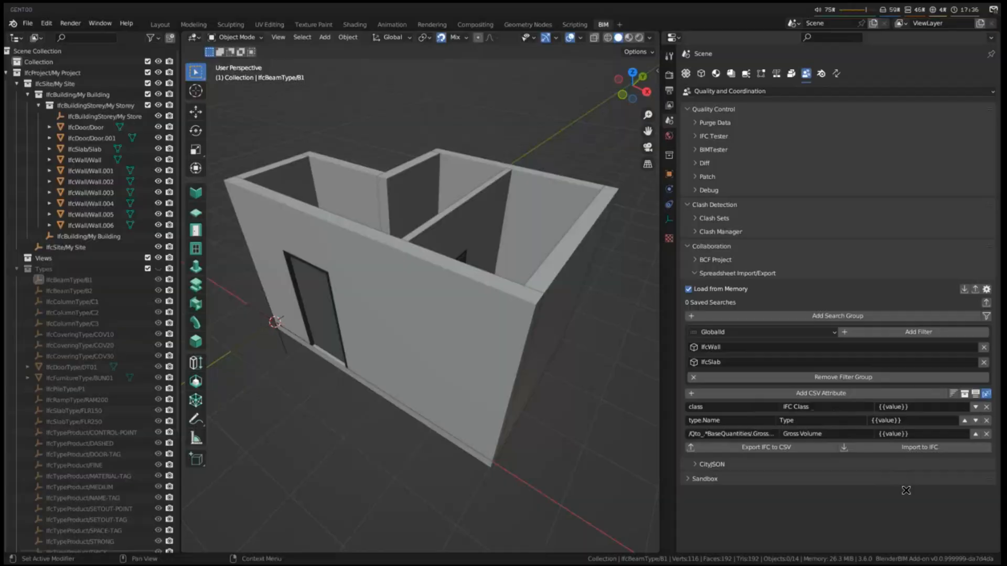
Step: Set the IFC Class column template to substr({{value}}, 3) to drop the Ifc prefix
key("super+3")
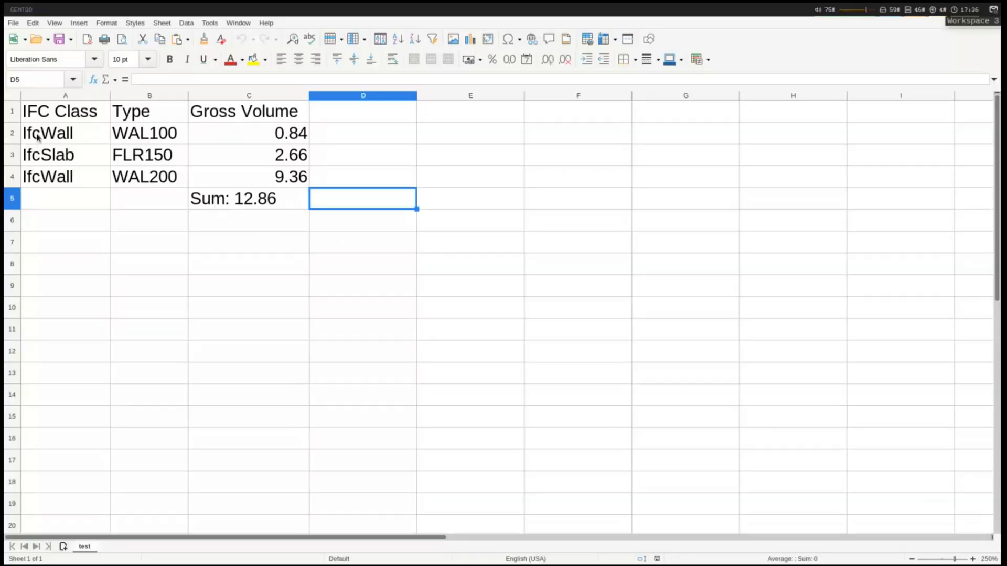
left_click_drag(37, 137, 39, 176)
key("super+4")
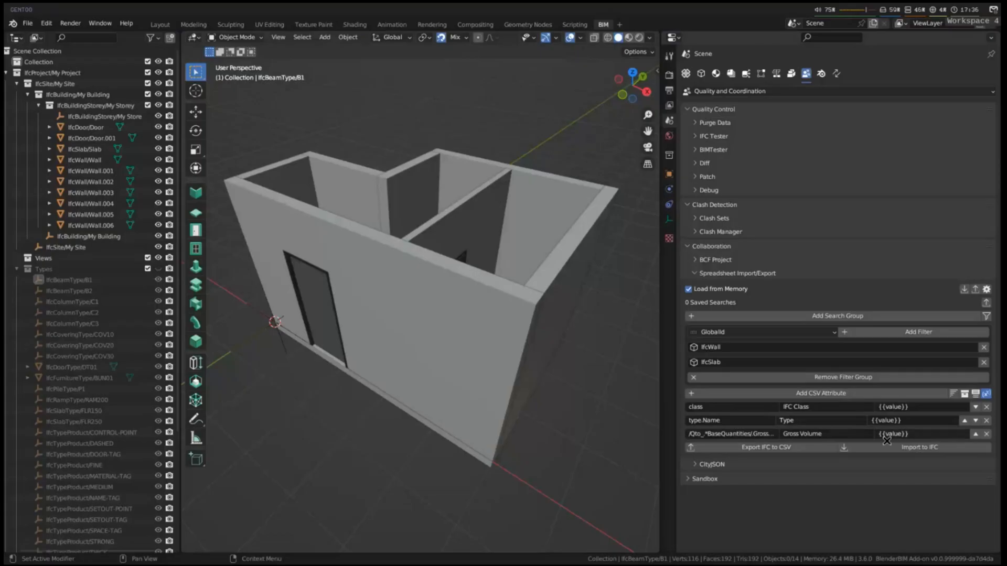
left_click(933, 406)
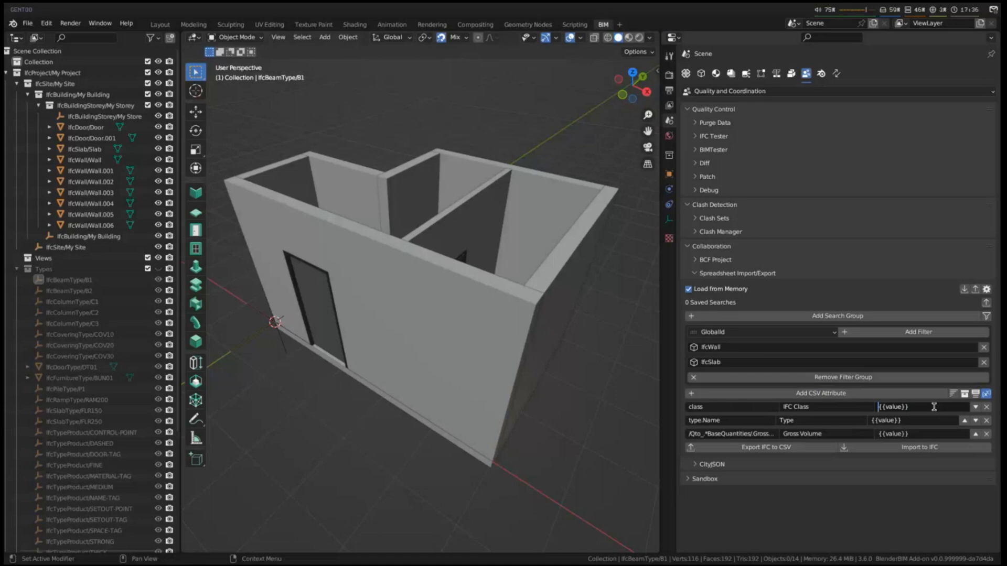
type("substr(")
key("End")
type(")")
type("3")
key("Return")
Step: Re-export the schedule to CSV and check classes now read Wall and Slab
left_click(775, 450)
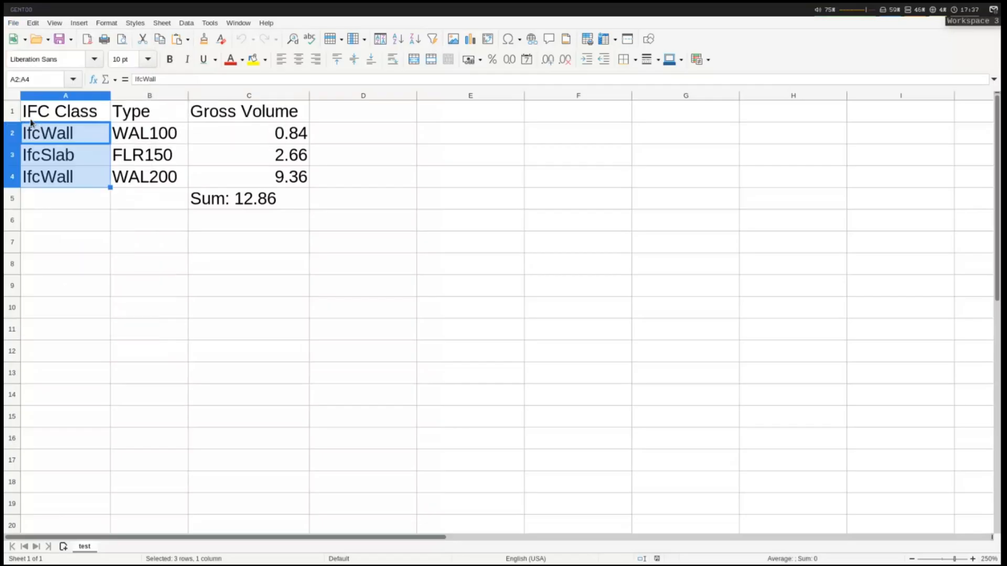
scroll(63, 135, "up", 3, "ctrl")
scroll(70, 134, "up", 2, "ctrl")
left_click_drag(110, 142, 79, 193)
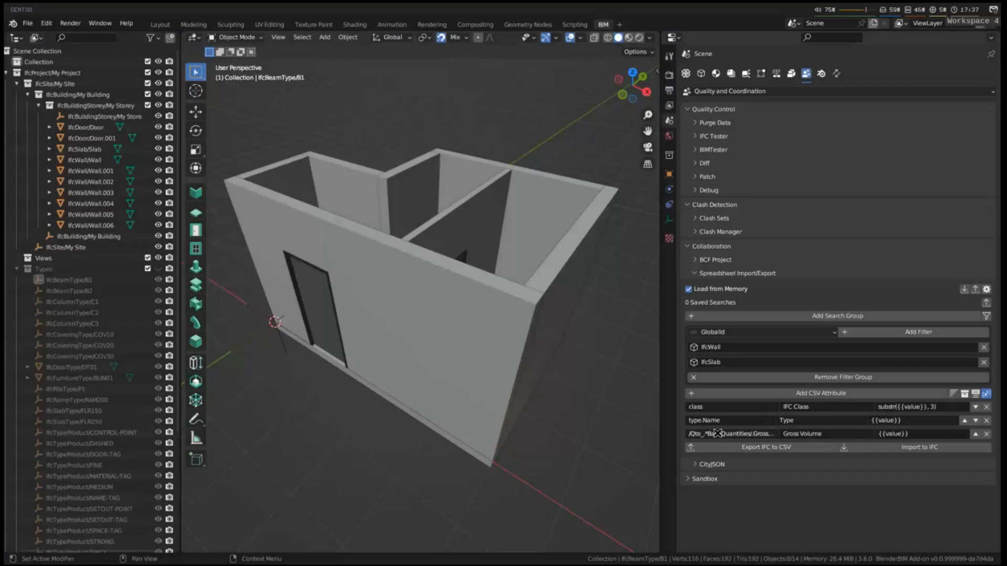
left_click(720, 433)
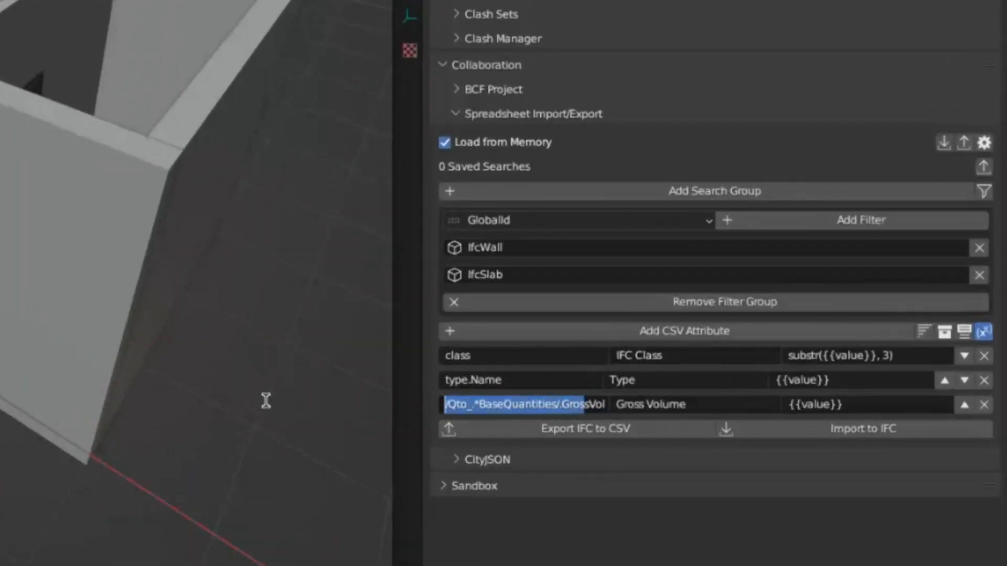
left_click(533, 404)
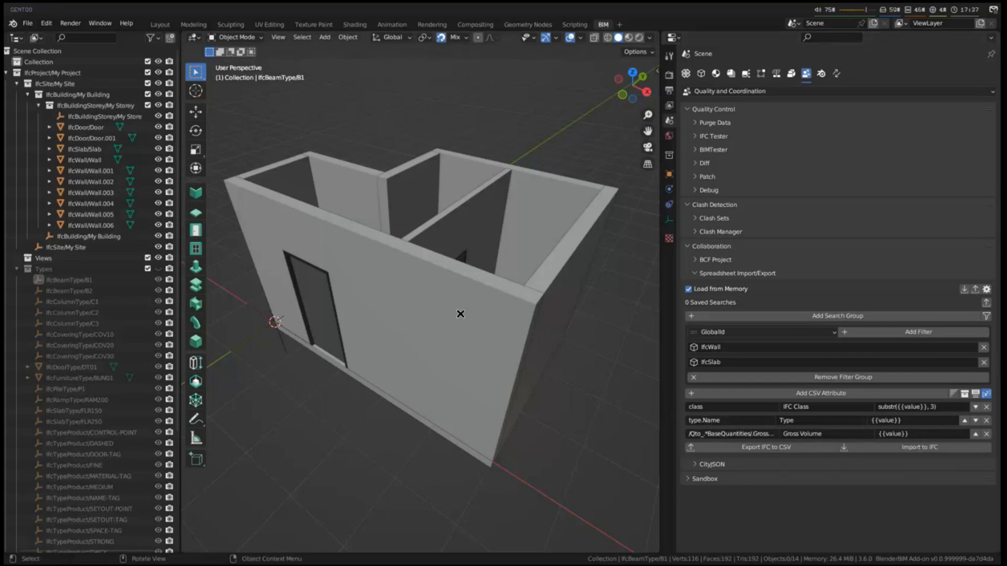
left_click(460, 314)
left_click(701, 73)
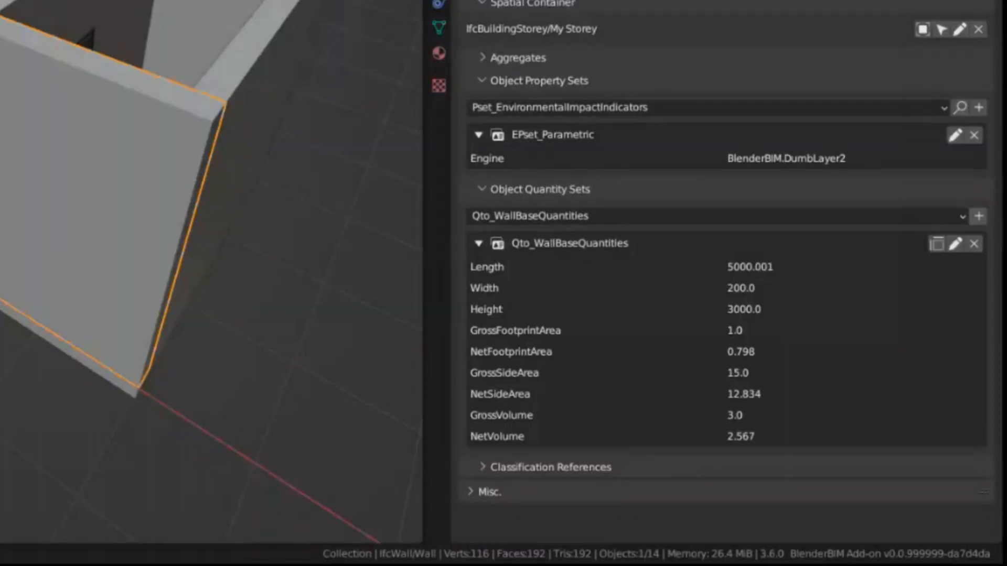
scroll(41, 94, "down", 2)
left_click(147, 159)
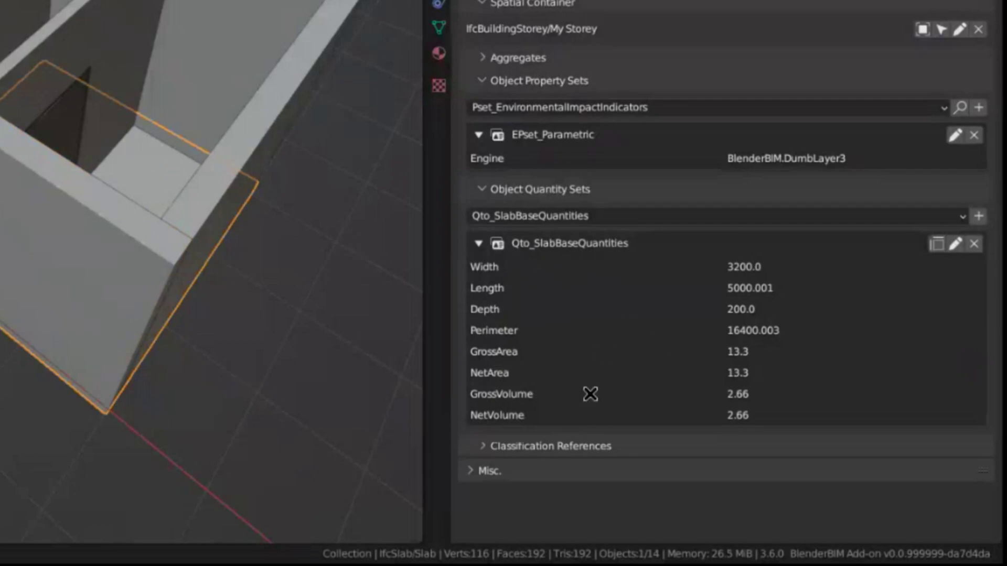
left_click(259, 112)
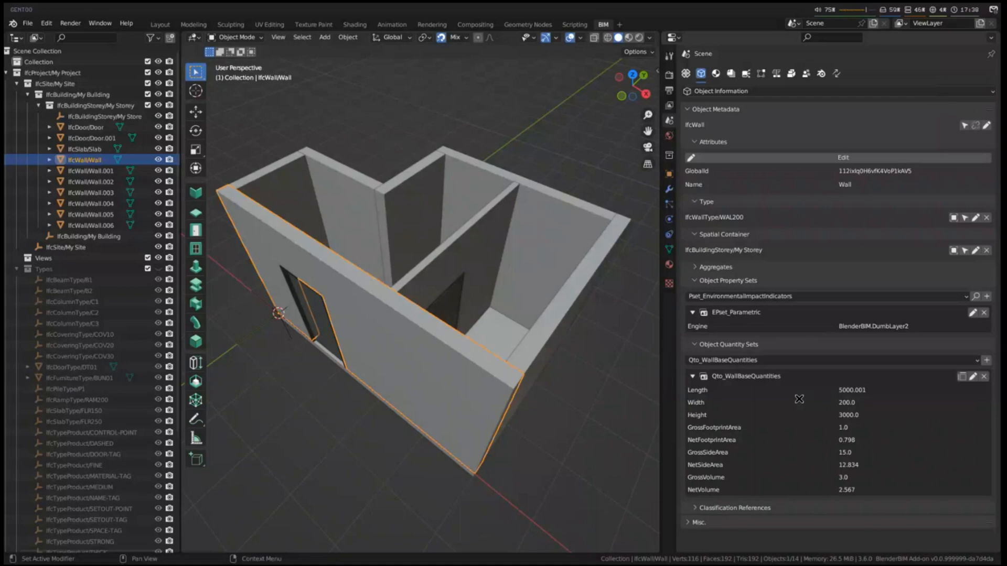
key("ctrl")
scroll(798, 399, "down", 7, "ctrl")
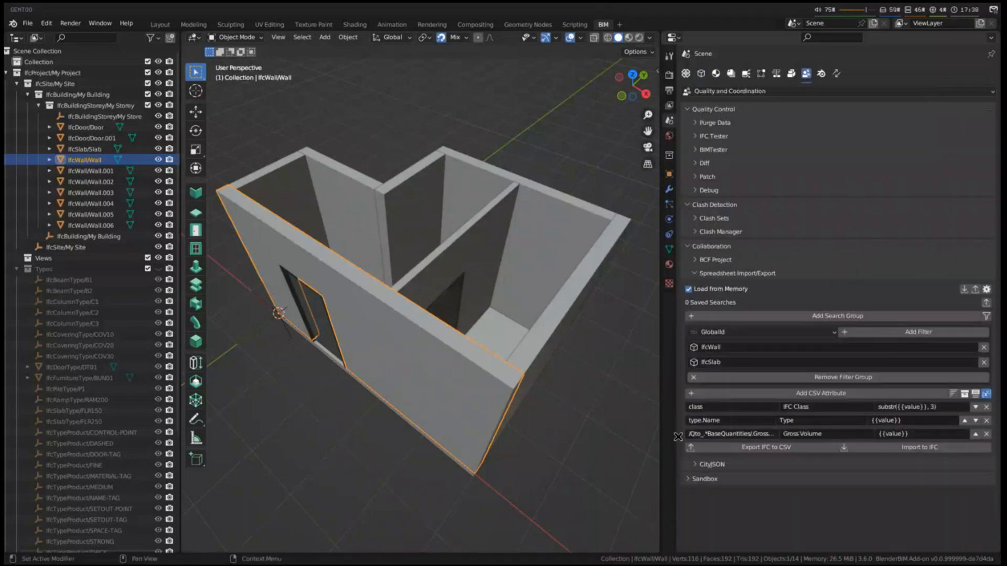
left_click_drag(661, 436, 521, 436)
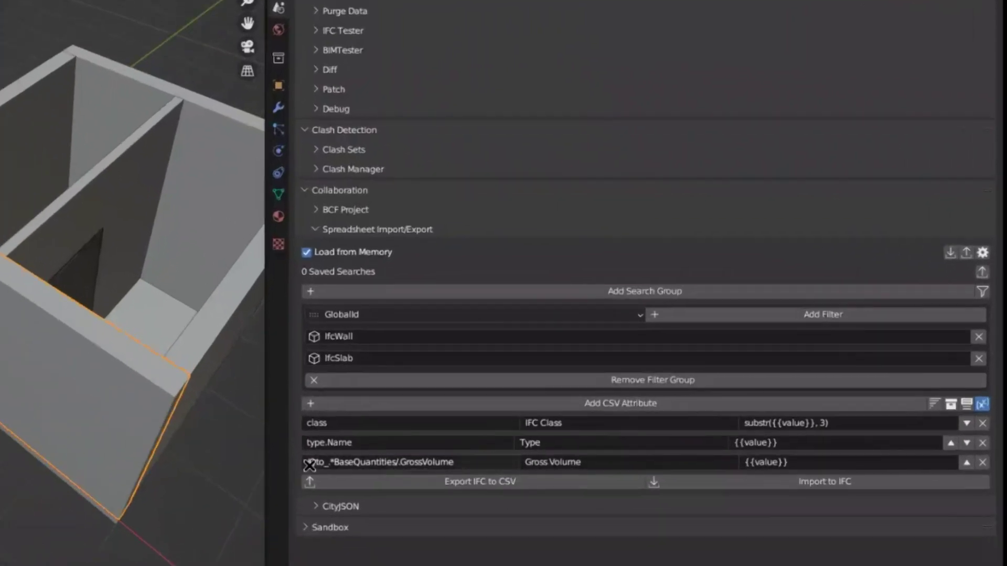
double_click(309, 464)
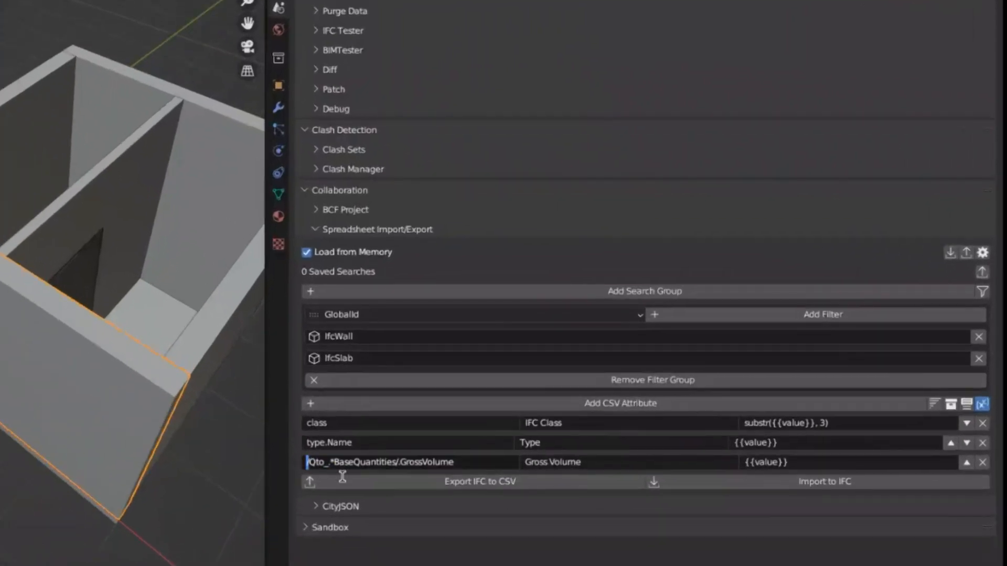
left_click_drag(335, 464, 326, 464)
key("Return")
left_click_drag(264, 437, 554, 436)
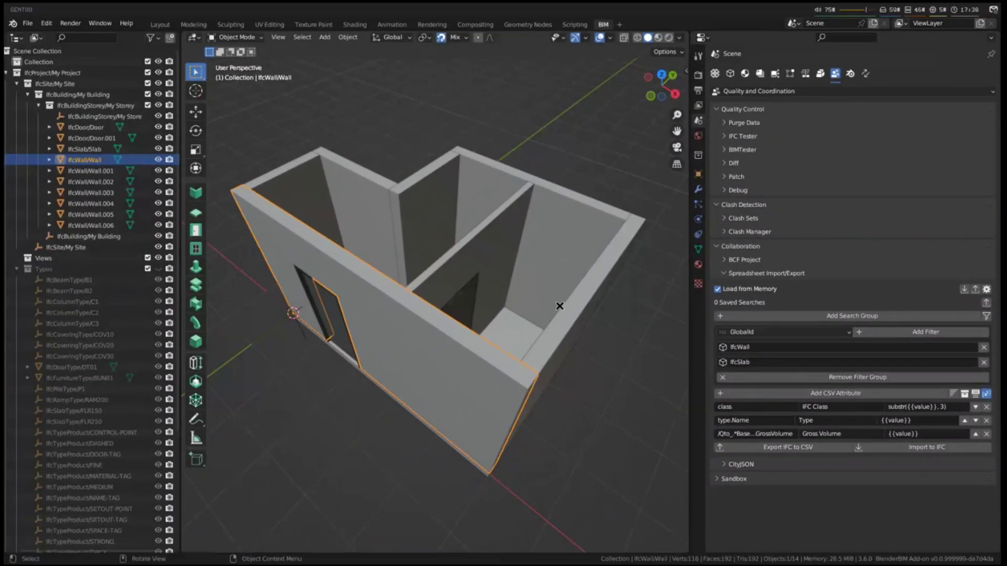
left_click(729, 73)
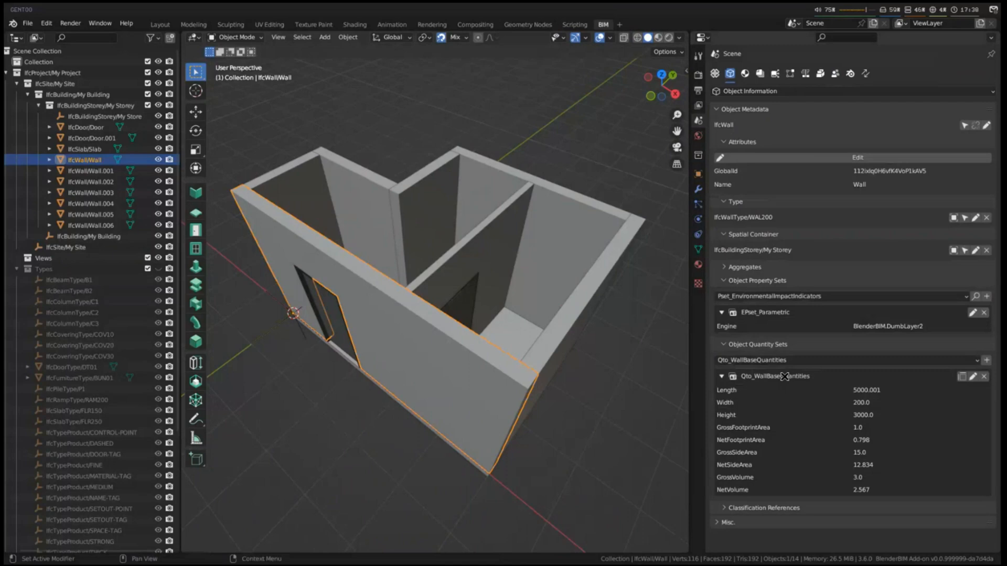
left_click(521, 330)
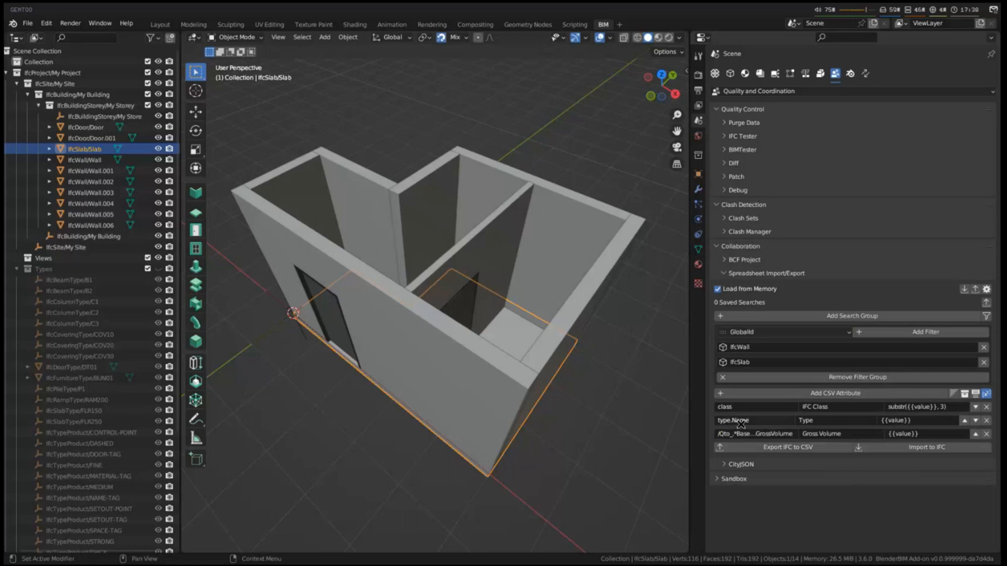
left_click(803, 332)
type("3)")
Step: Load blenderbim.org/docs-python and open the IfcOpenShell-Python Selector syntax page
key("super+2")
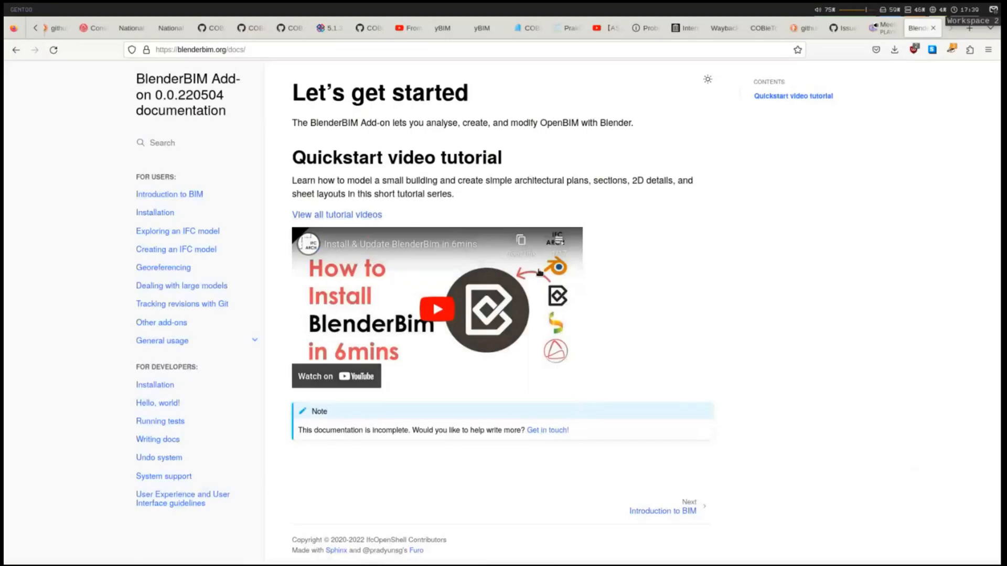
left_click(247, 50)
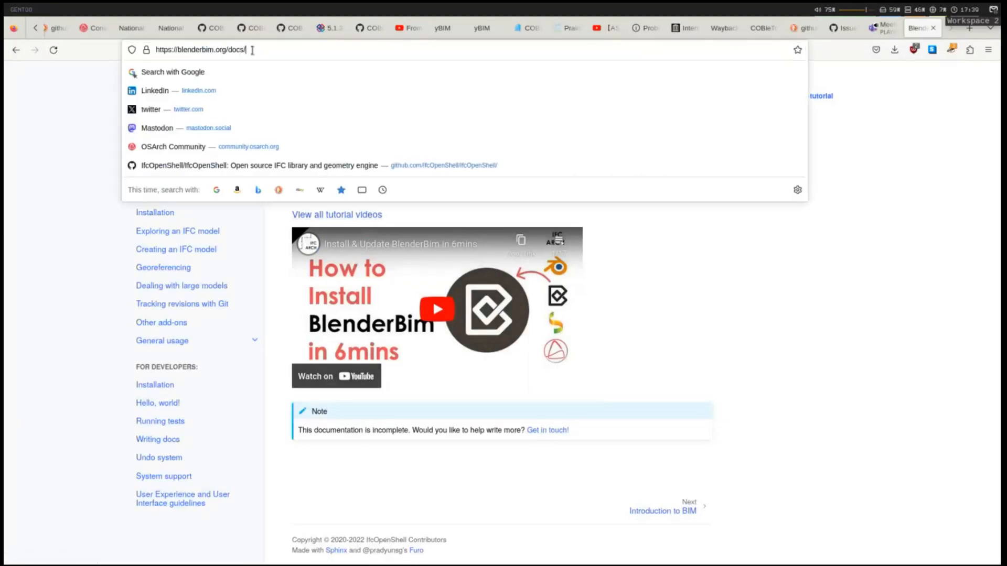
key("BackSpace")
type("-python")
key("Return")
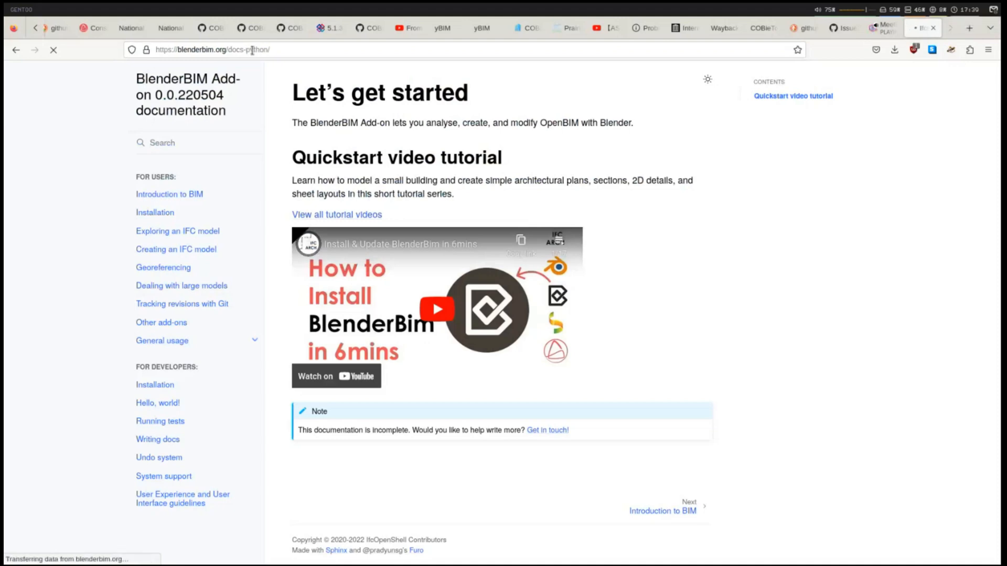
left_click(254, 196)
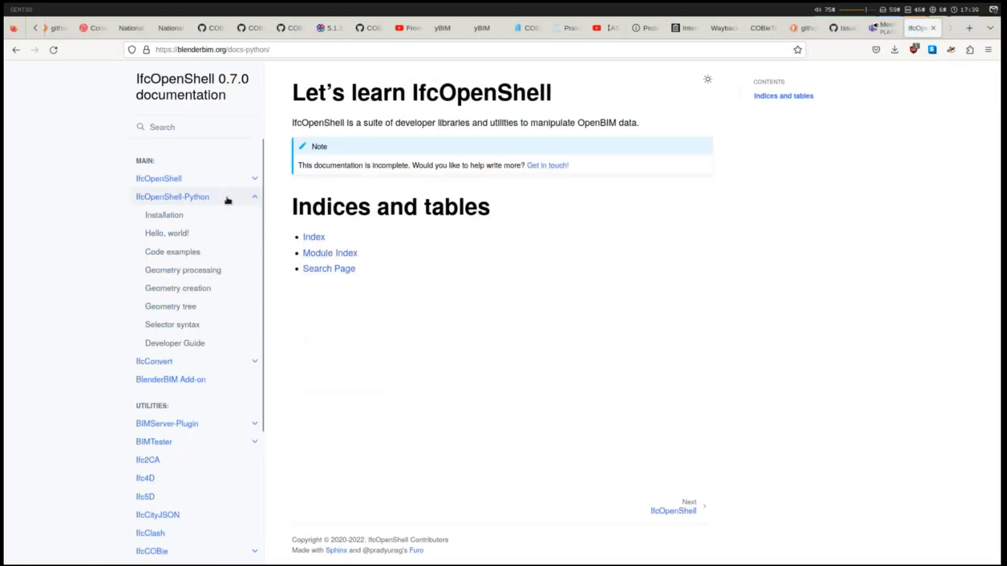
left_click(187, 325)
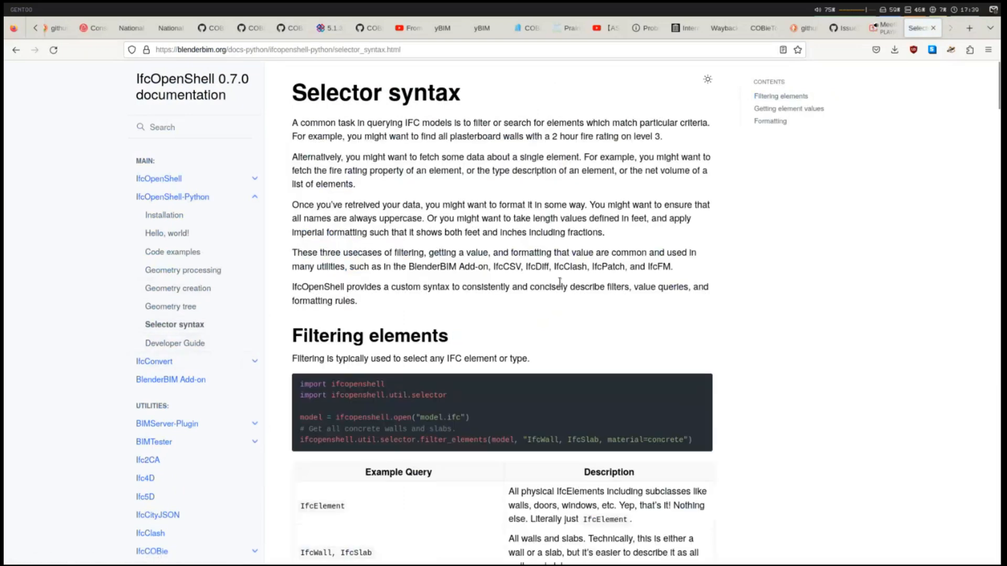
scroll(559, 283, "down", 5)
mouse_move(370, 336)
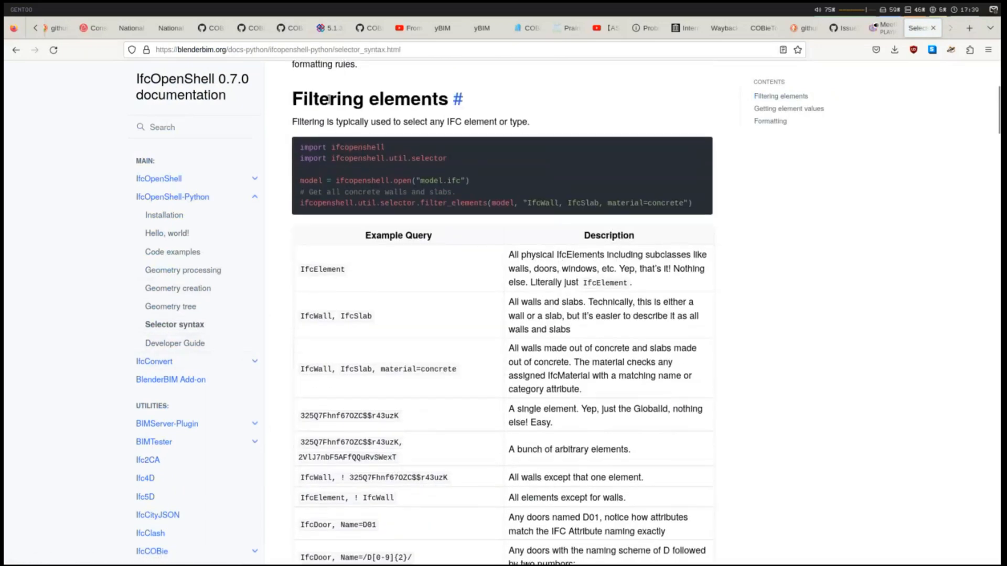
scroll(437, 239, "down", 3)
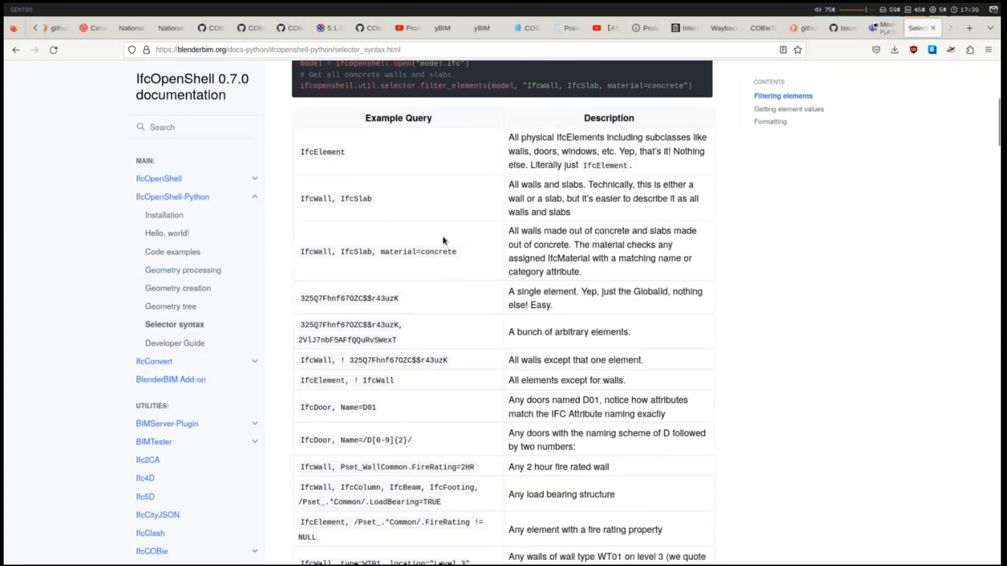
scroll(437, 240, "down", 3)
scroll(437, 240, "down", 2)
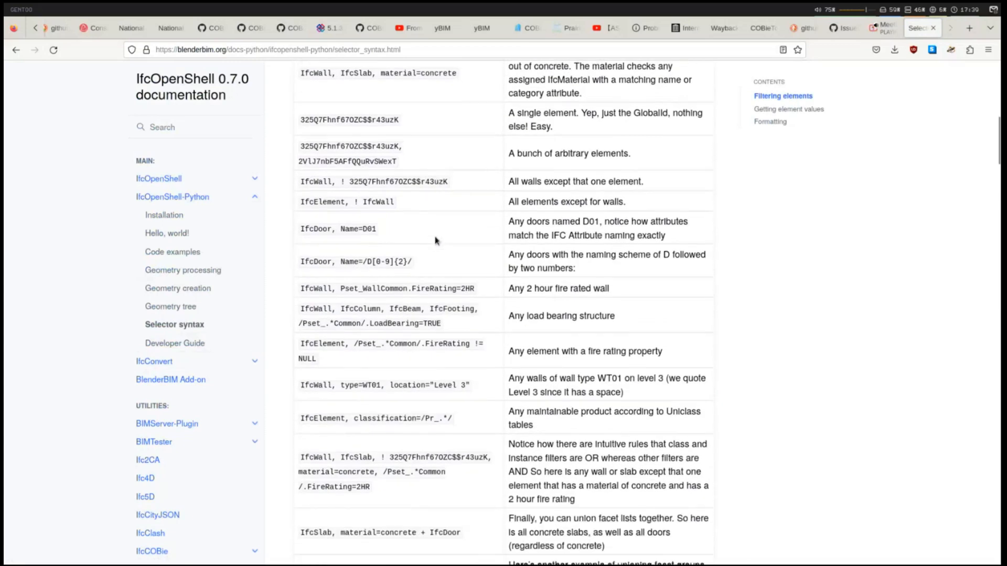
Step: Read the door naming, wall-or-slab-except and classification filter examples down to Getting element values
left_click_drag(526, 218, 596, 277)
left_click(595, 278)
left_click_drag(525, 221, 599, 222)
scroll(600, 224, "down", 2)
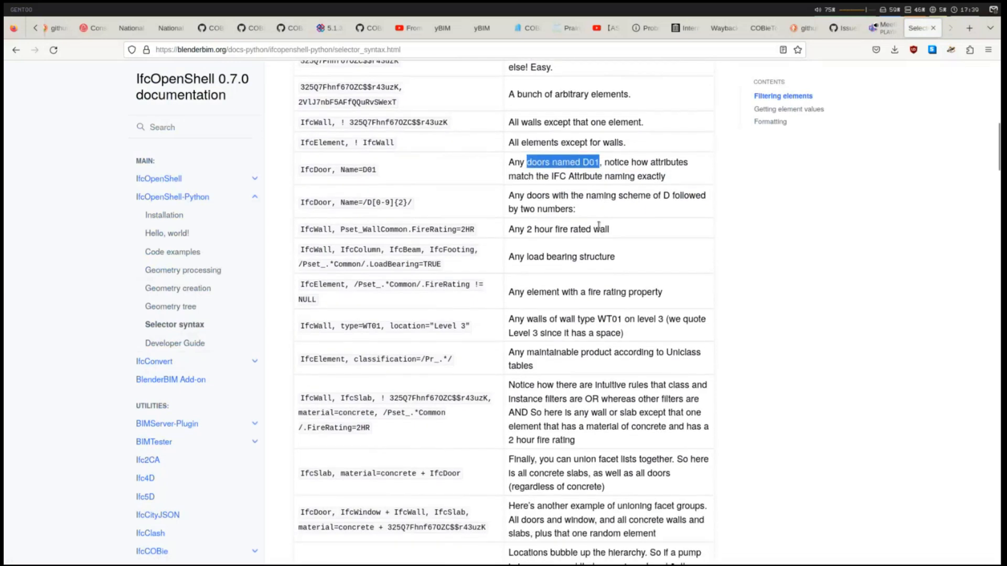
scroll(590, 229, "down", 1)
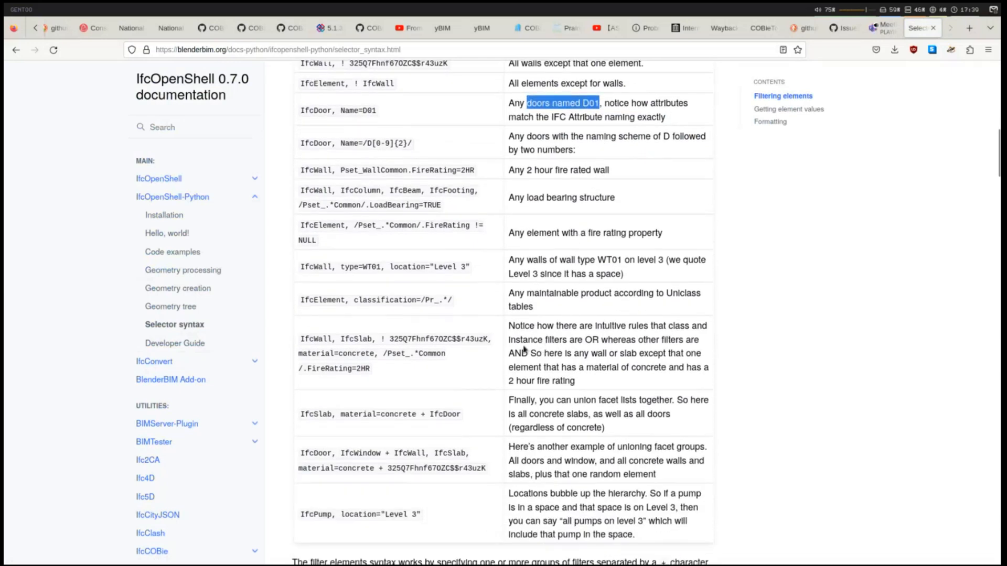
mouse_move(544, 351)
left_mouse_down()
mouse_move(668, 356)
mouse_move(543, 367)
mouse_move(652, 367)
mouse_move(602, 383)
left_mouse_up()
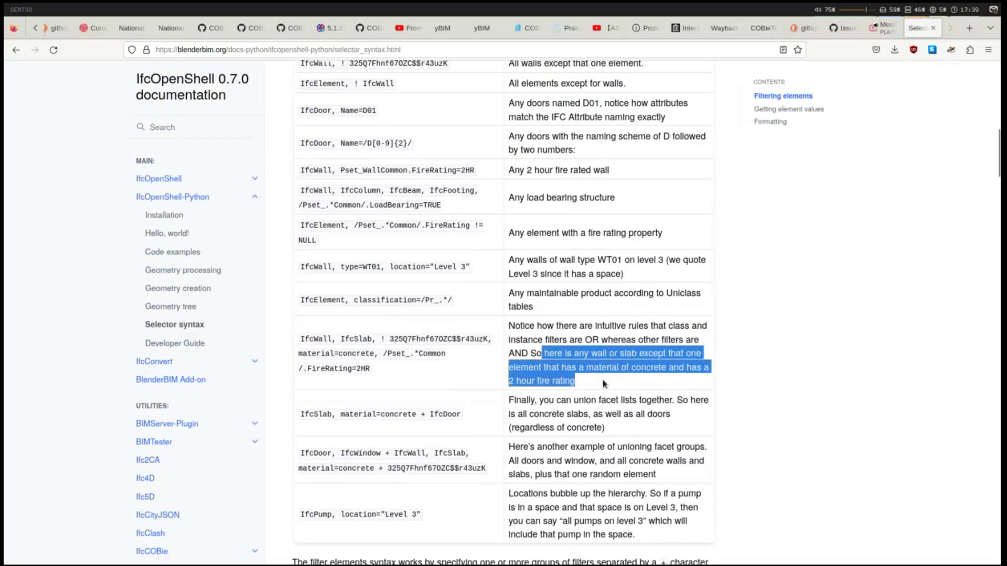
left_click(602, 385)
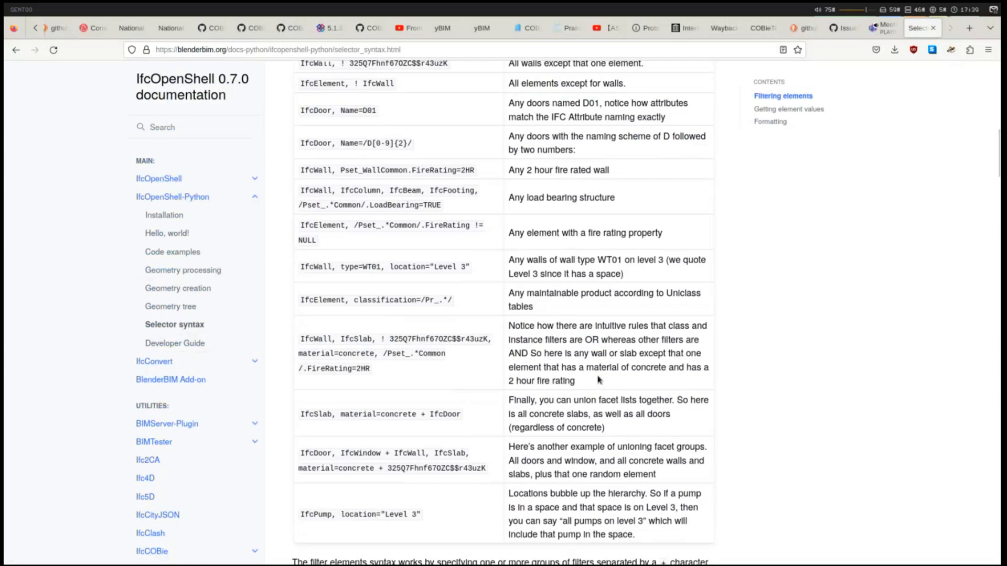
scroll(597, 379, "down", 1)
scroll(600, 377, "down", 3)
scroll(601, 375, "down", 2)
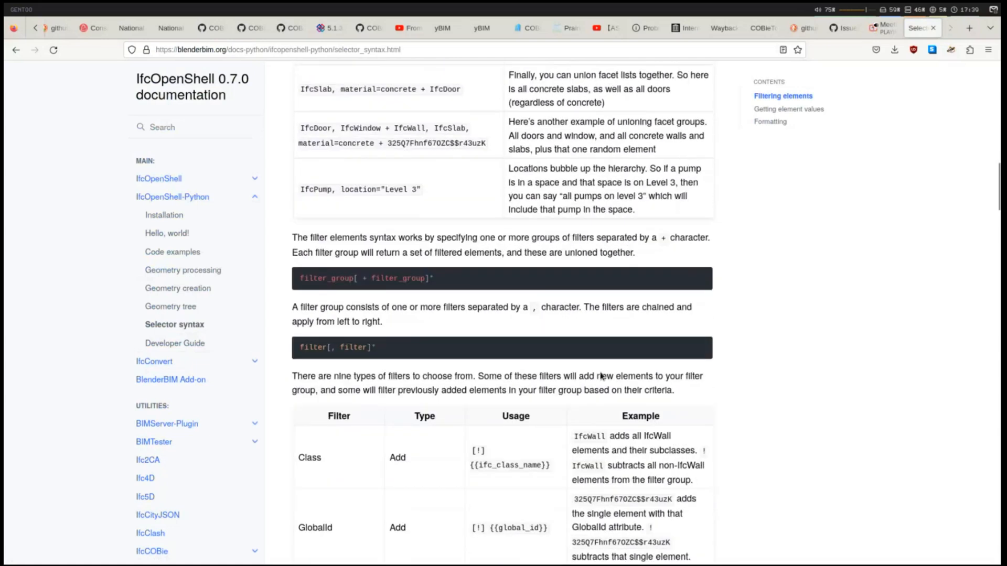
scroll(352, 316, "down", 3)
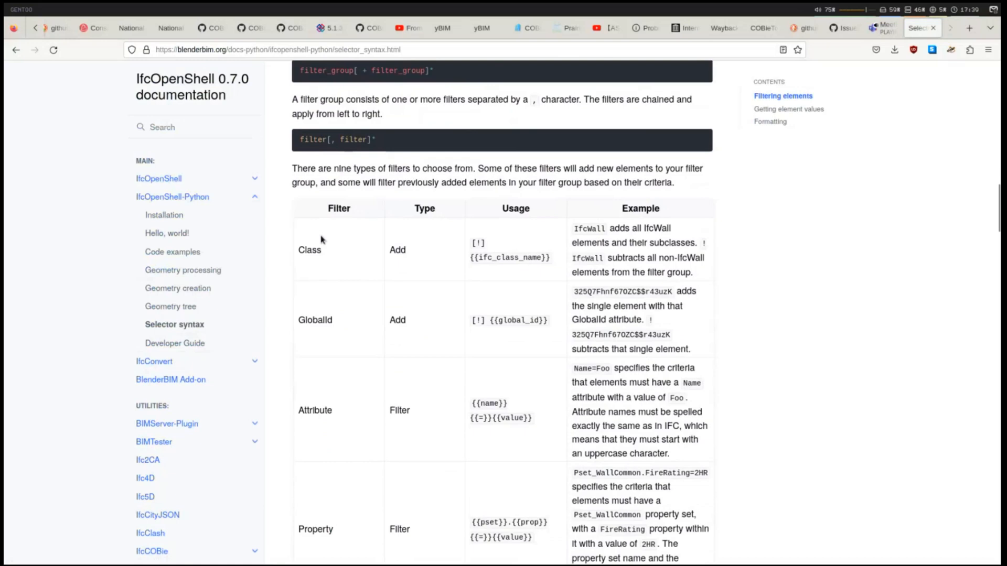
scroll(406, 267, "down", 2)
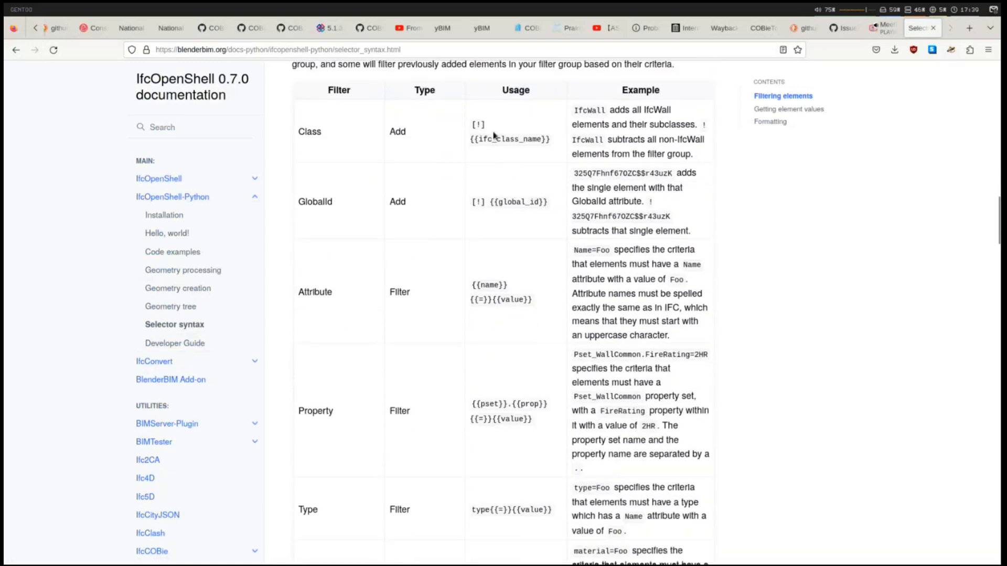
scroll(442, 266, "down", 1)
scroll(442, 266, "down", 3)
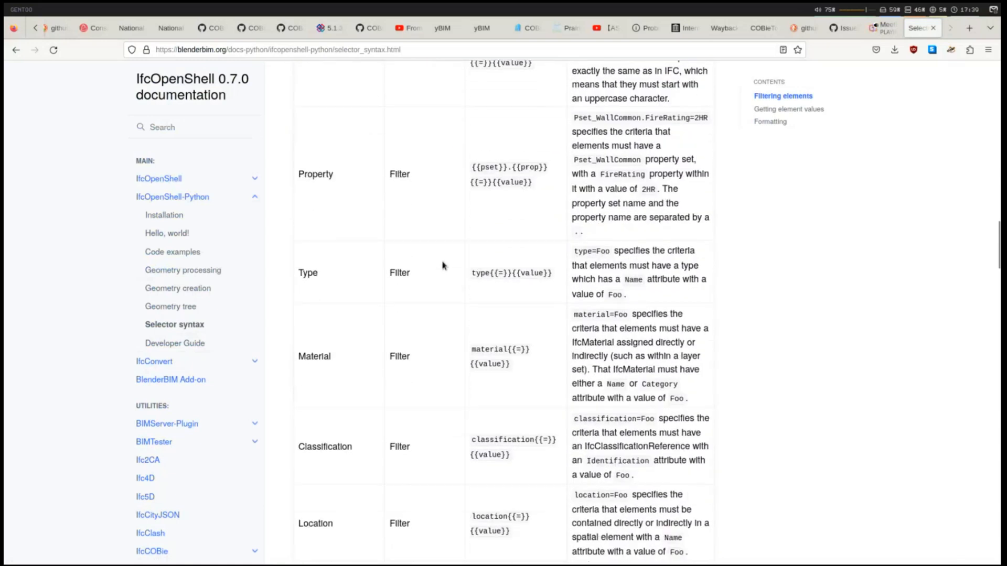
left_click_drag(583, 418, 651, 419)
scroll(627, 405, "down", 2)
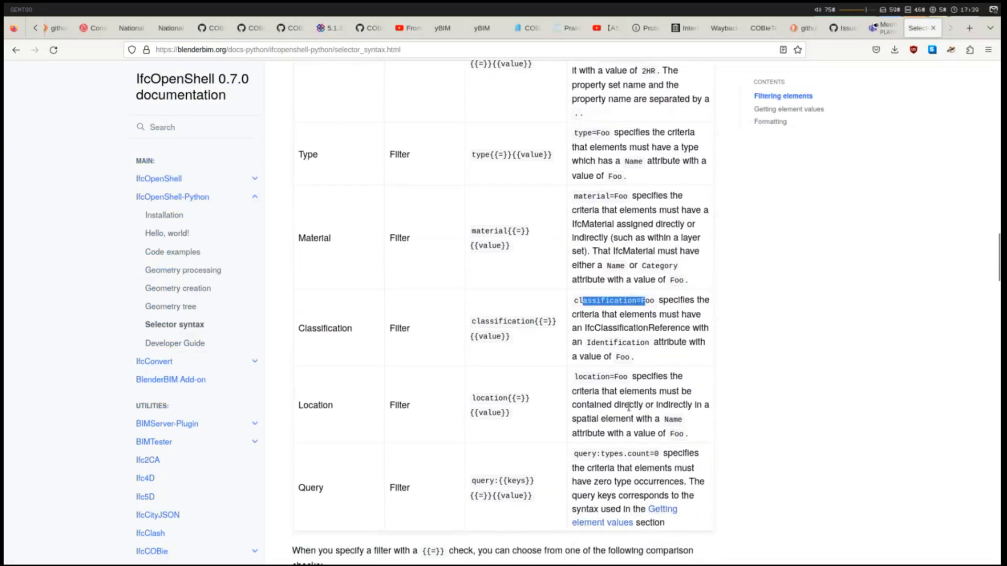
left_click(582, 379)
scroll(645, 440, "down", 2)
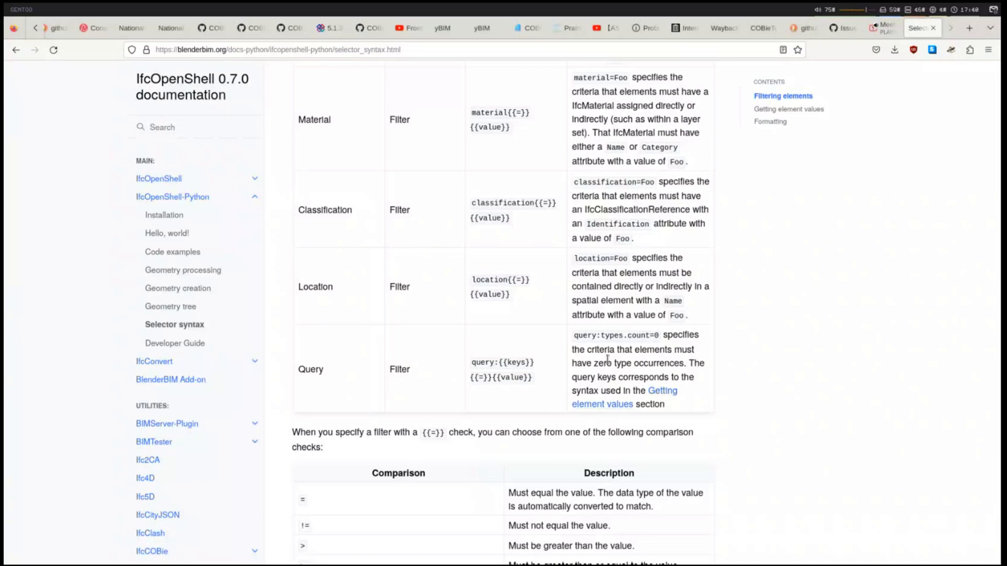
scroll(607, 359, "down", 2)
scroll(609, 361, "down", 2)
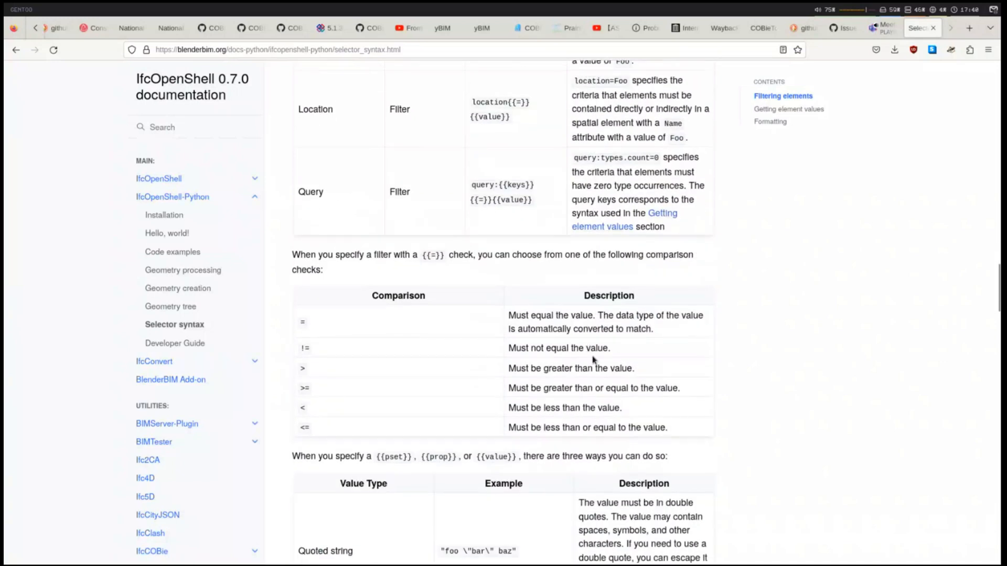
scroll(612, 362, "down", 2)
scroll(614, 363, "down", 8)
scroll(615, 364, "down", 2)
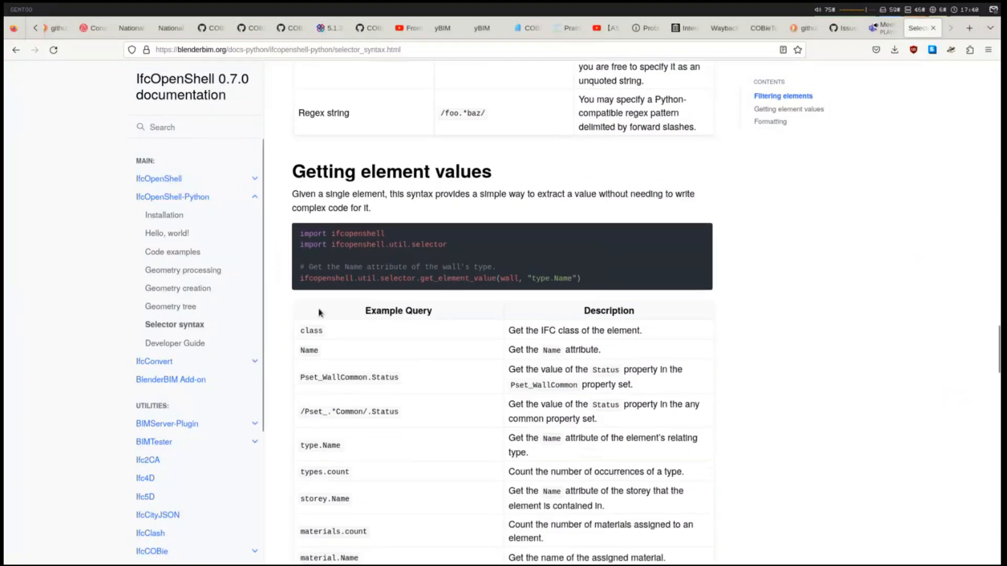
left_click_drag(345, 172, 412, 172)
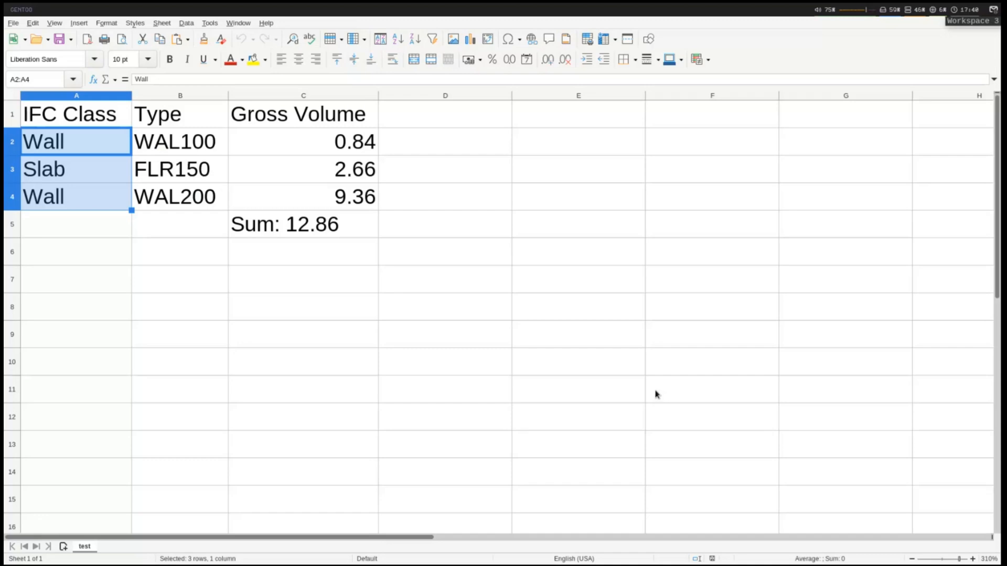
scroll(373, 298, "down", 2)
scroll(372, 298, "down", 2)
Step: Highlight the IFC class description in the Key table while reading toward the Formatting heading
left_click(372, 286)
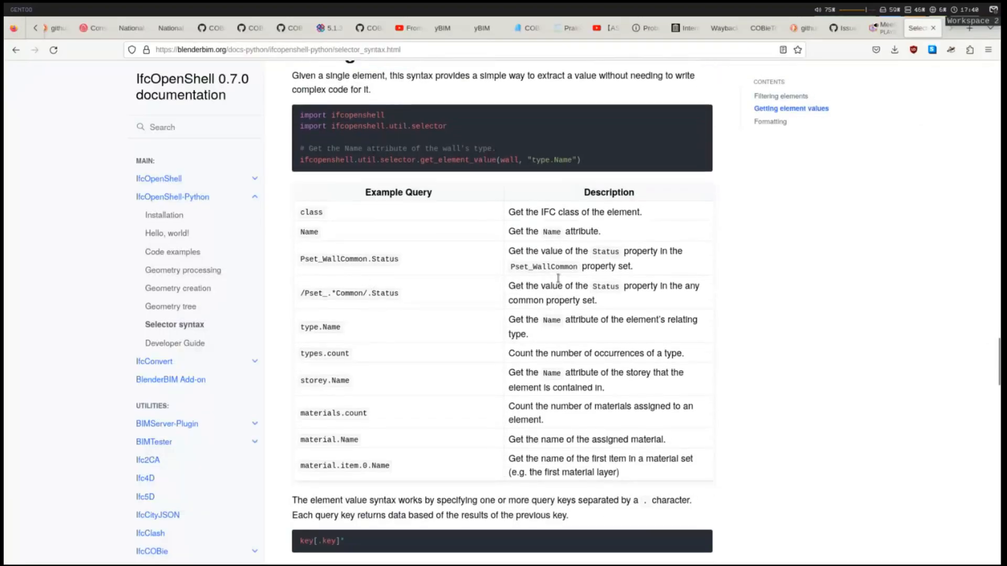
left_click_drag(545, 213, 644, 212)
left_click(628, 475)
scroll(628, 475, "down", 1)
scroll(625, 470, "down", 3)
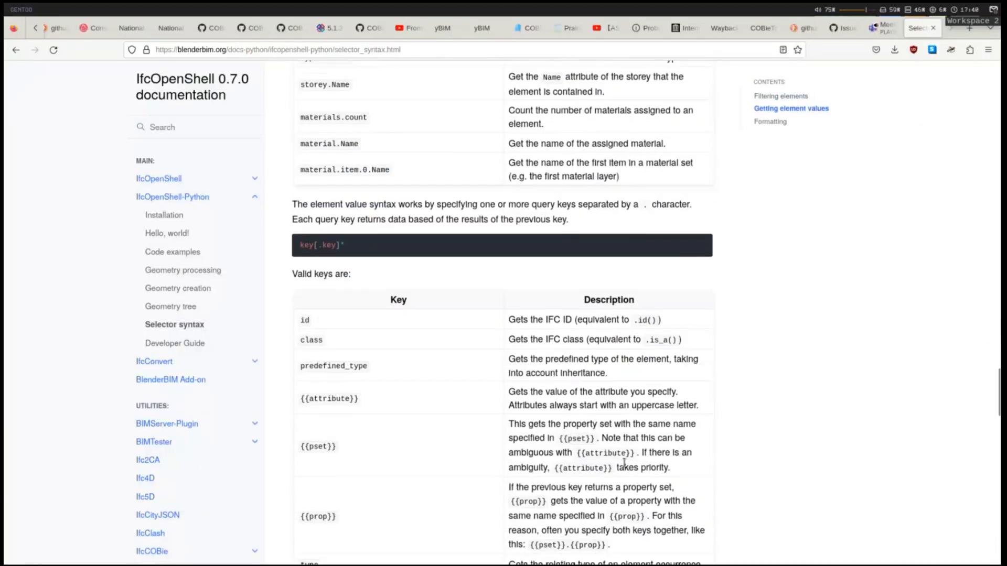
scroll(623, 467, "down", 3)
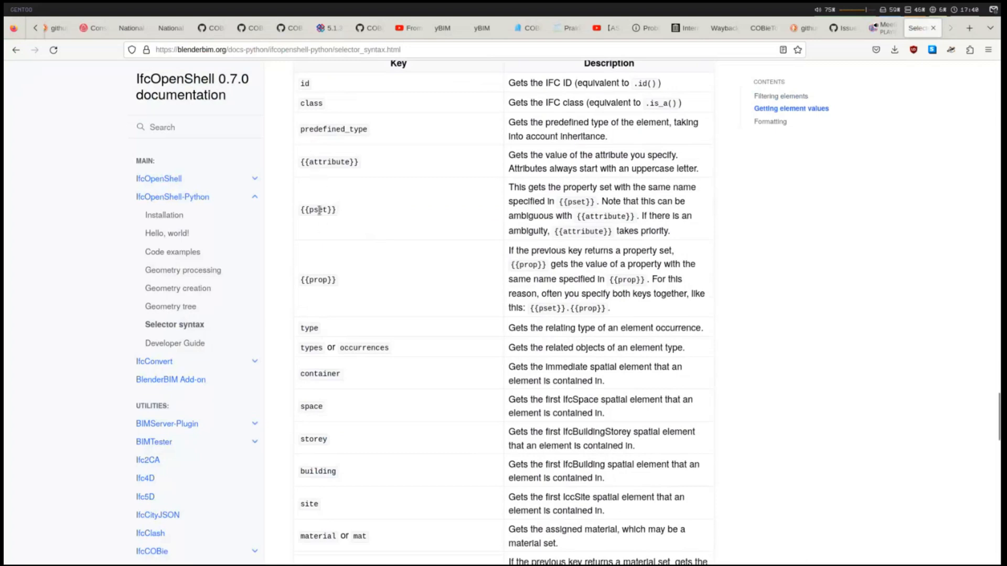
scroll(339, 344, "down", 1)
scroll(336, 344, "down", 1)
scroll(337, 342, "down", 2)
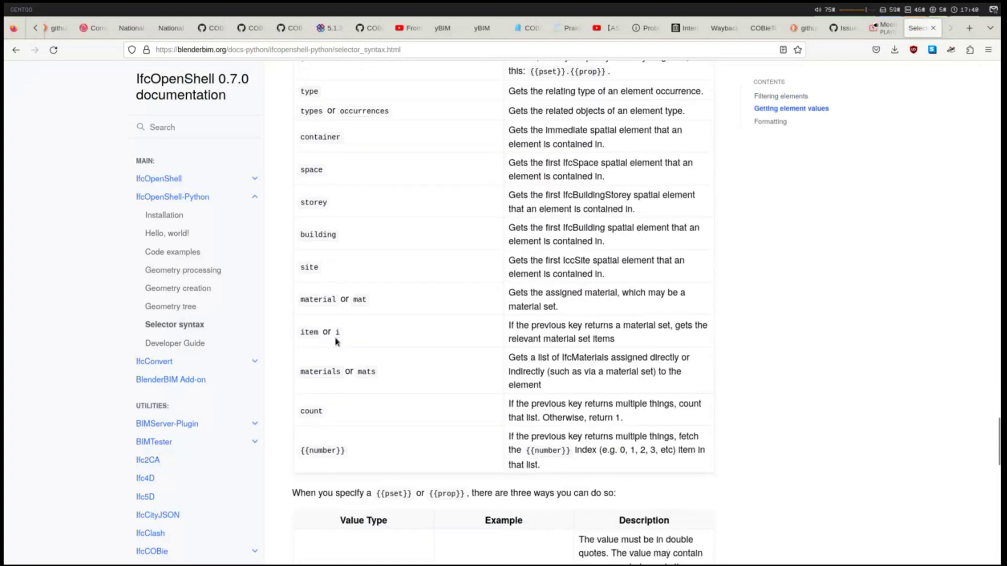
scroll(337, 342, "down", 1)
scroll(532, 358, "down", 5)
scroll(532, 357, "up", 2)
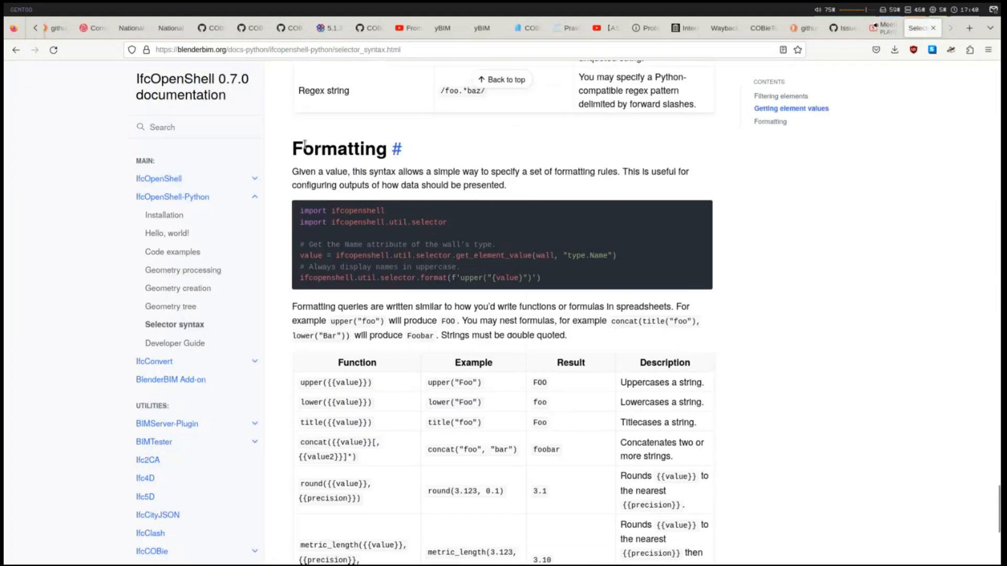
left_click_drag(294, 148, 350, 157)
Step: Clear the Formatting heading highlight while reading the upper, round and metric_length function rows
left_click(350, 157)
scroll(397, 268, "down", 3)
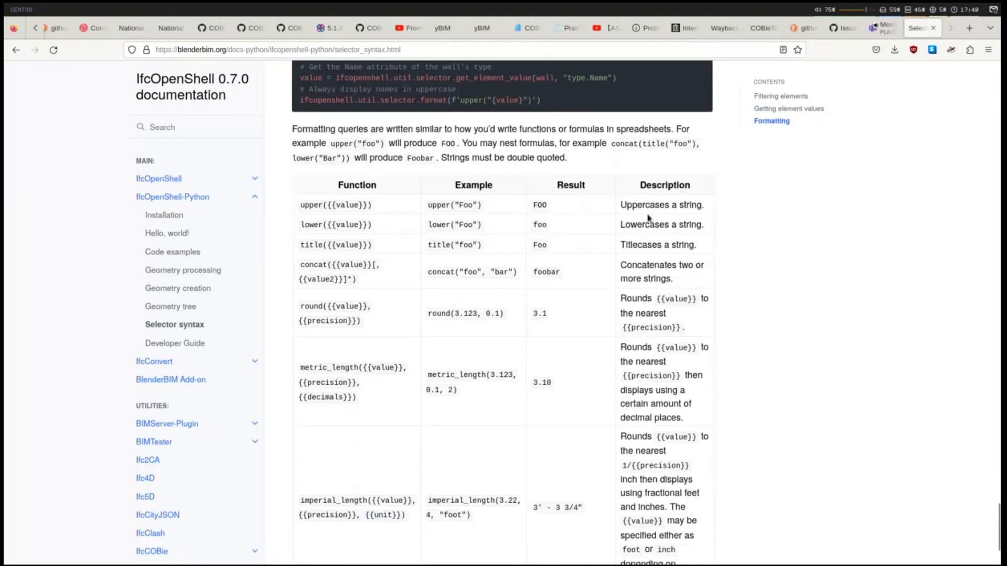
scroll(650, 230, "down", 1)
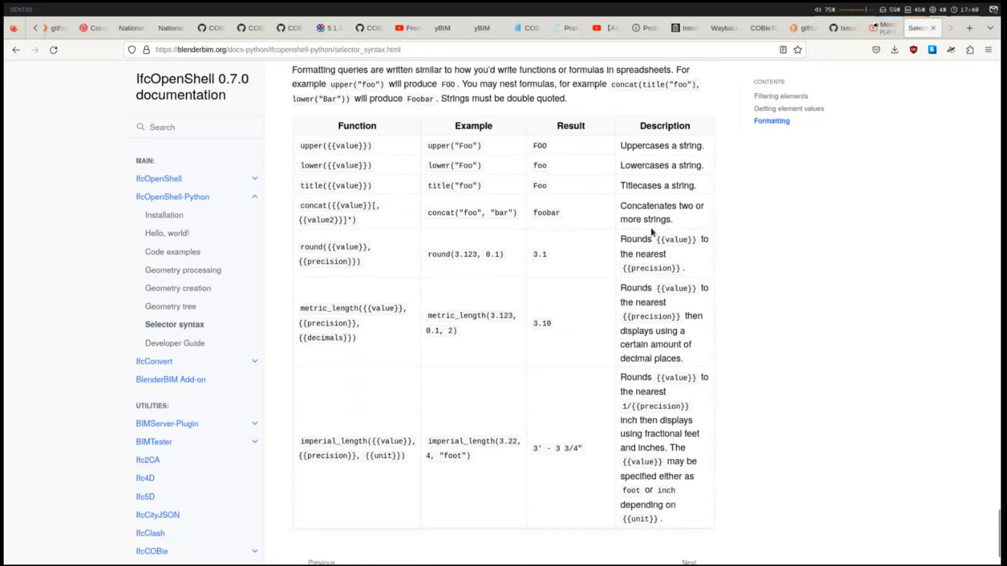
scroll(502, 315, "down", 1)
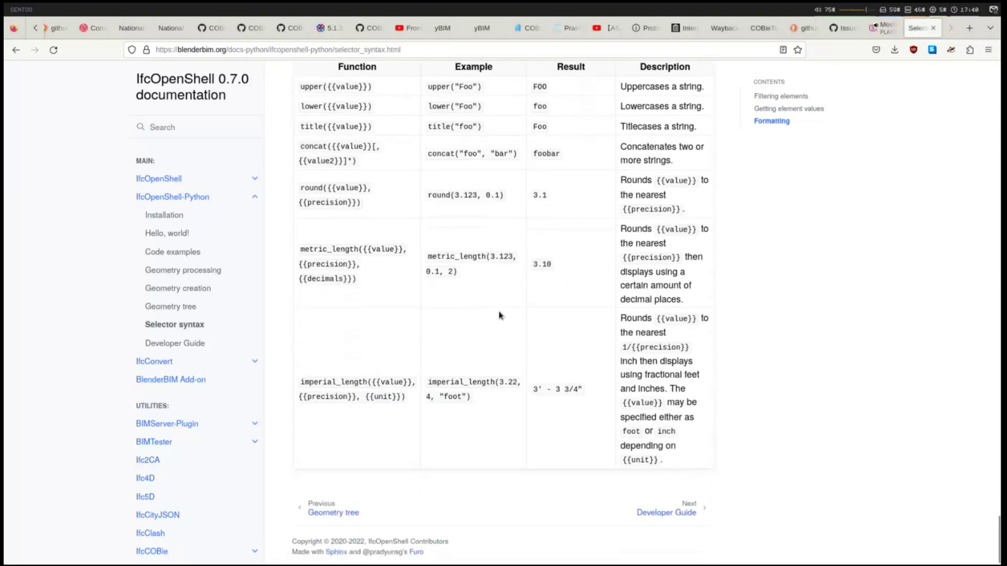
scroll(724, 350, "up", 2)
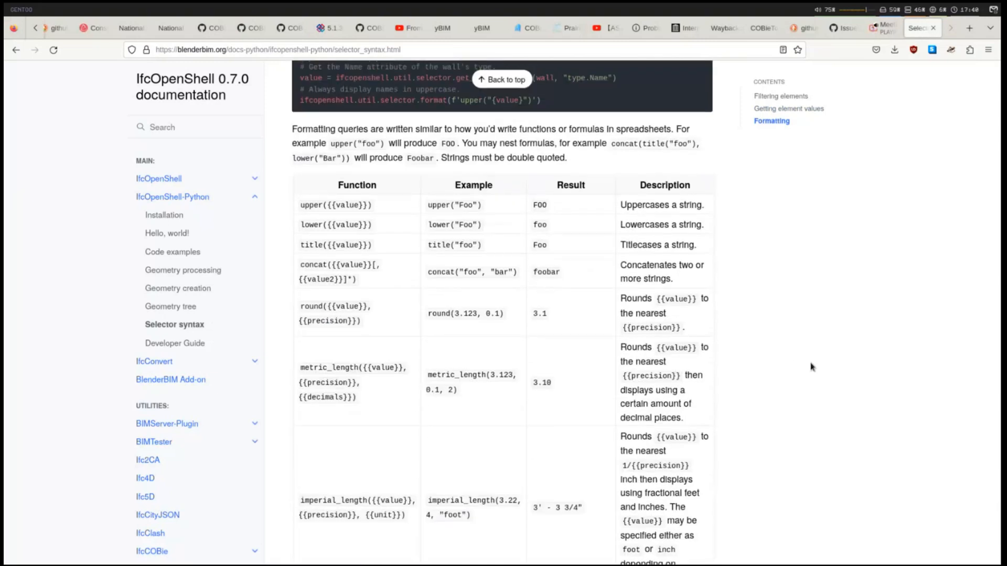
Step: Alt+Tab back to Blender's BIM workspace showing the wall and slab CSV export setup
key("alt+Tab")
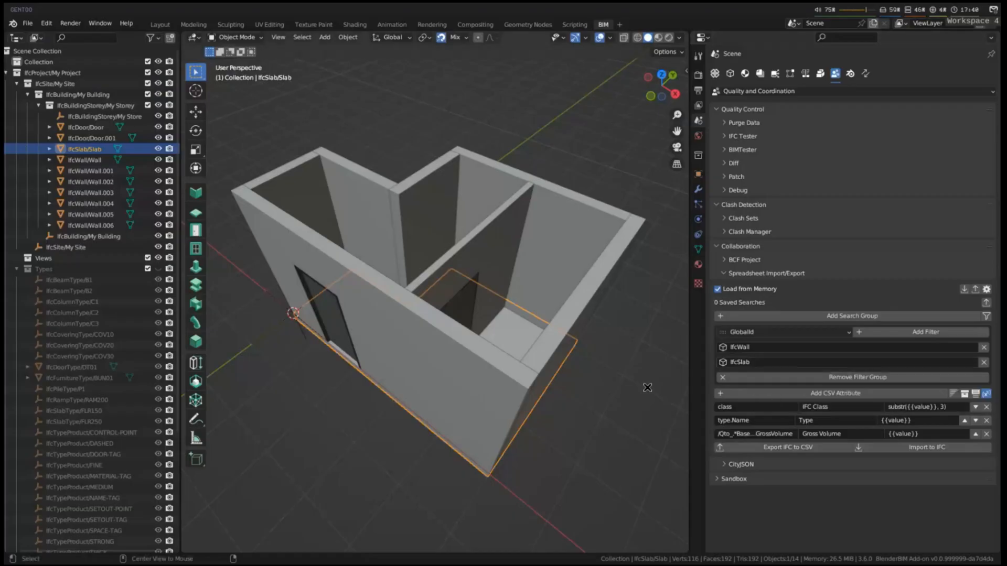
middle_click_drag(573, 385, 586, 393)
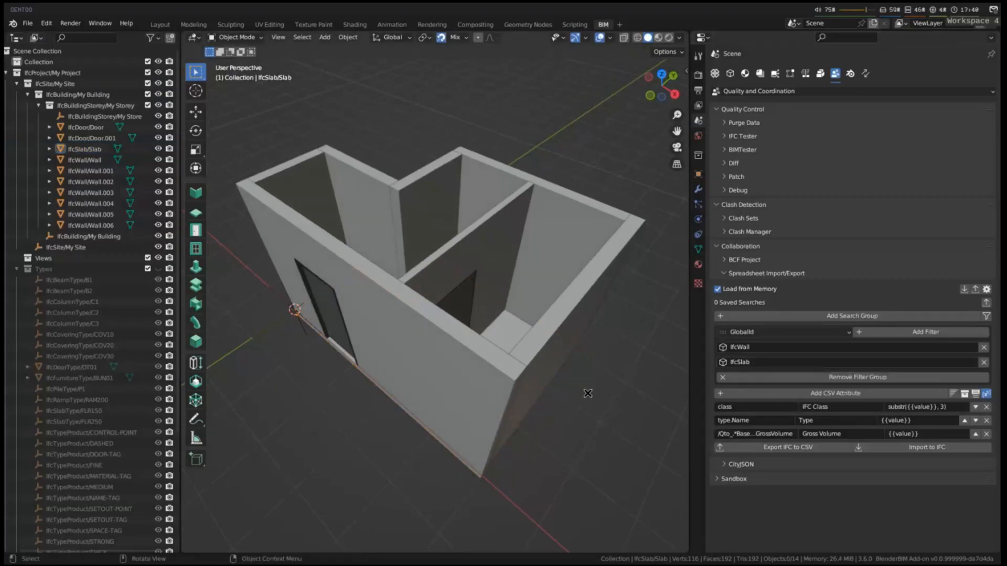